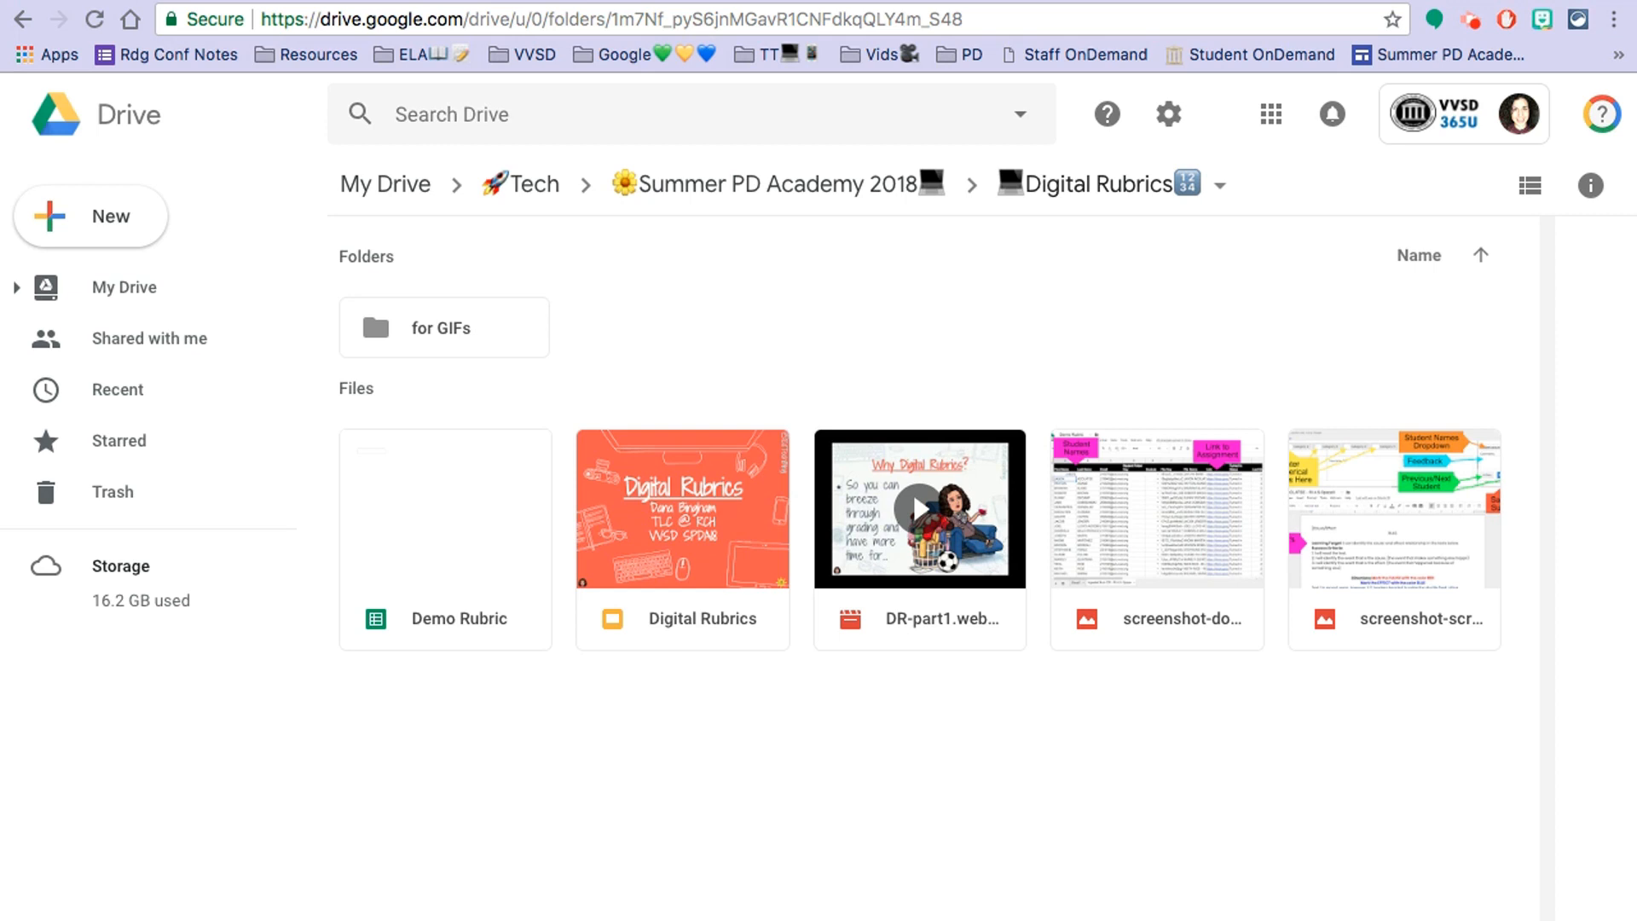
Create a folder named DR-demo inside the Digital Rubrics folder and open it.
click(97, 224)
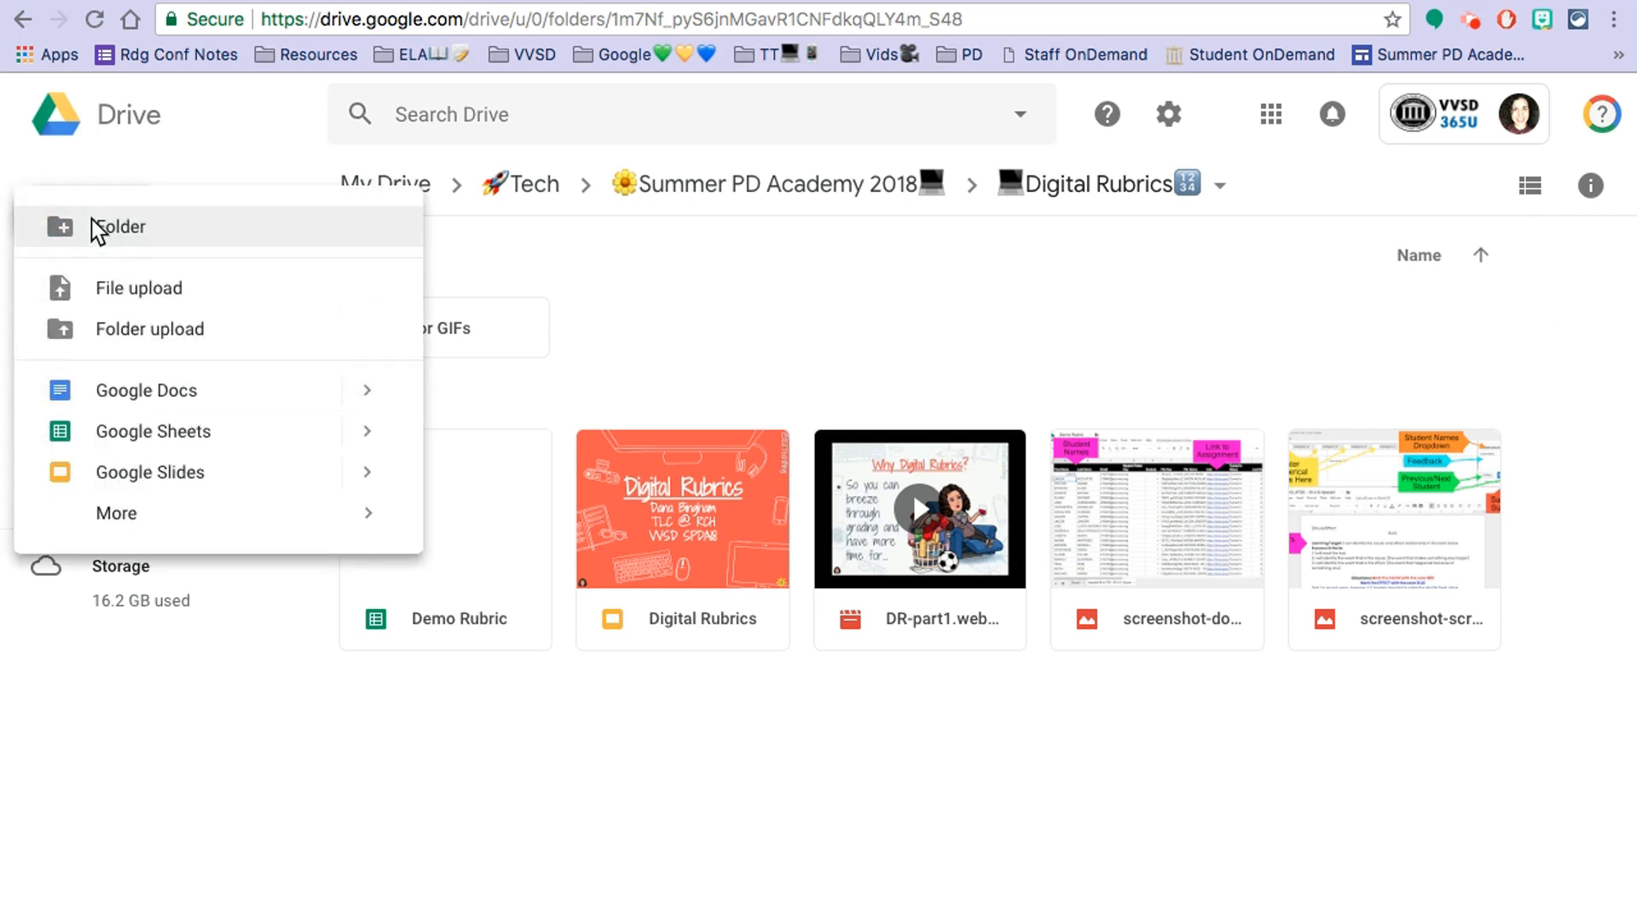
click(161, 230)
text(DR-demo)
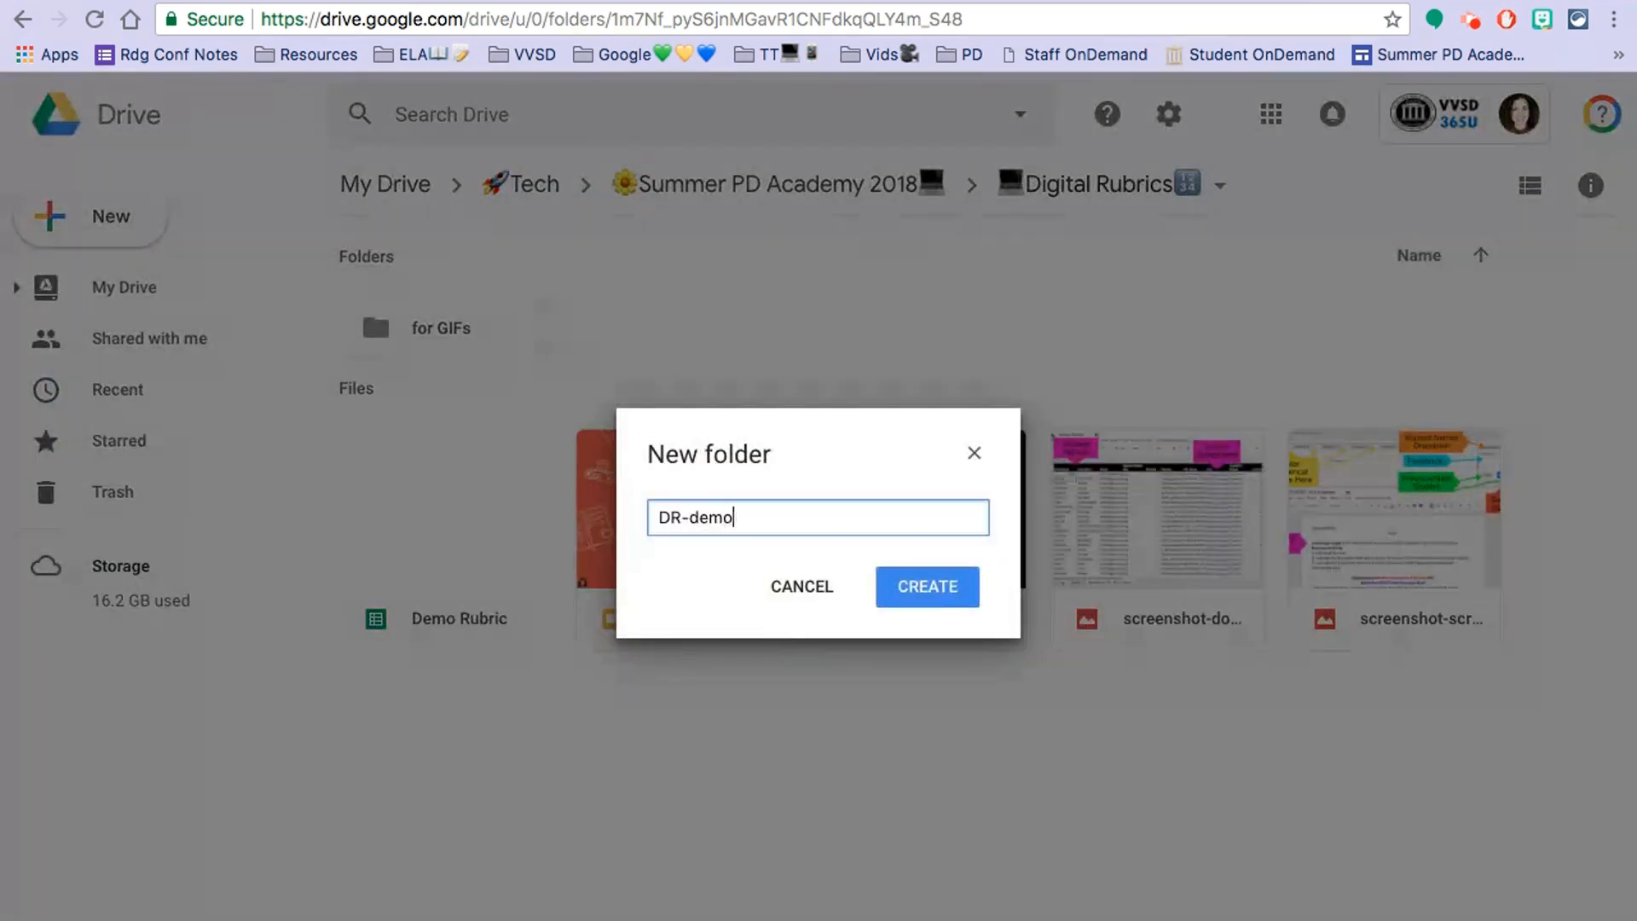
click(938, 606)
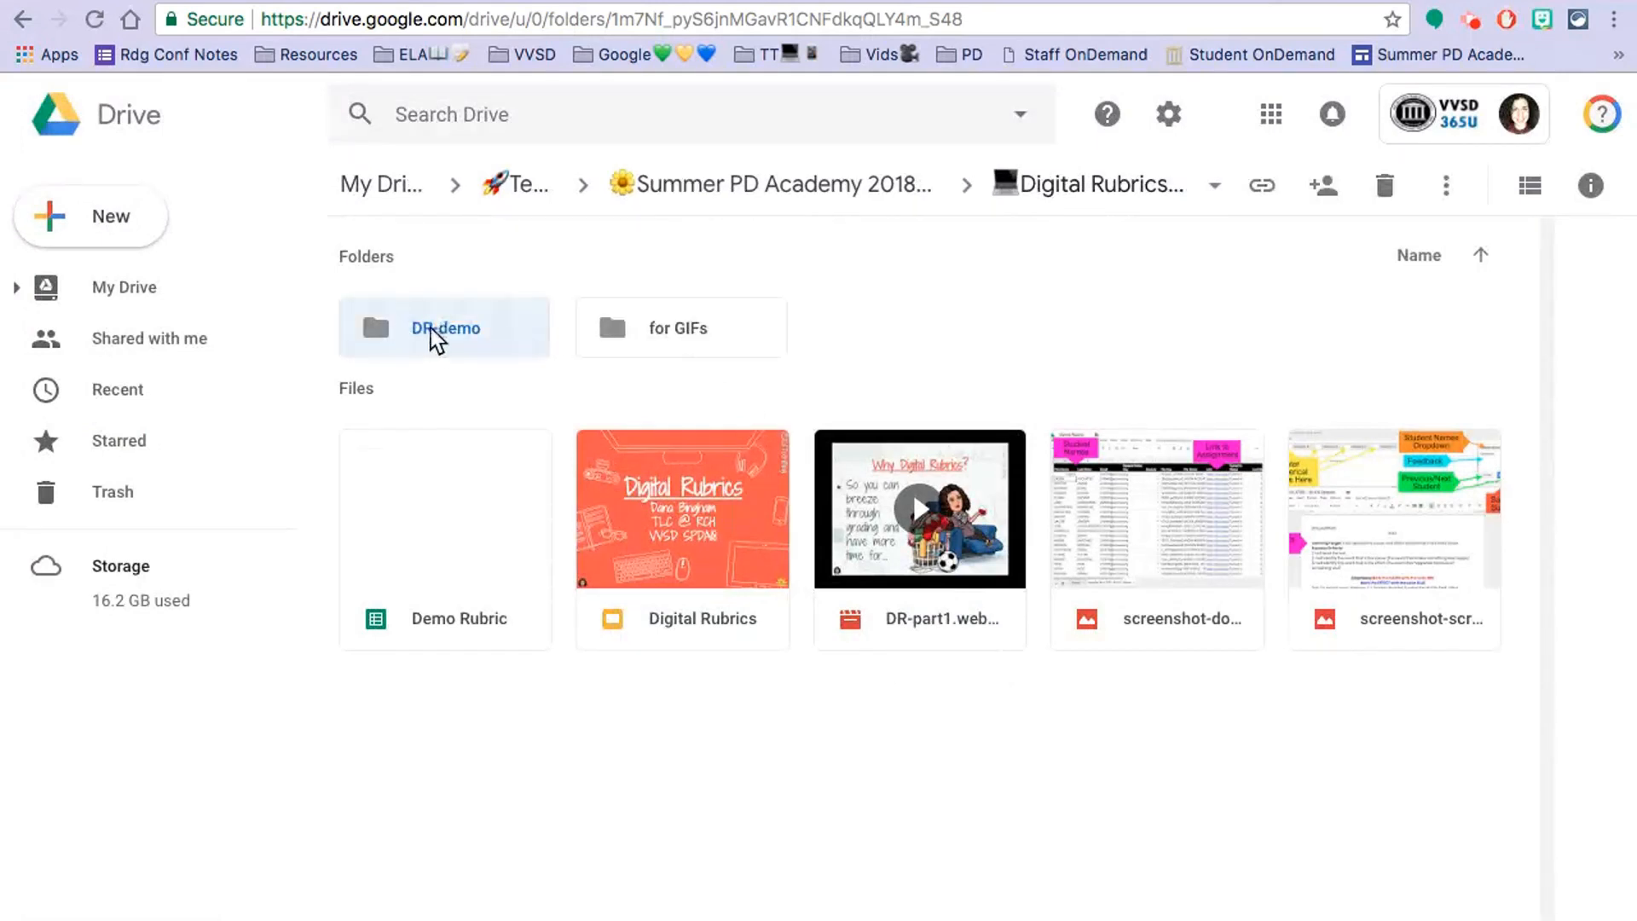
double_click(432, 340)
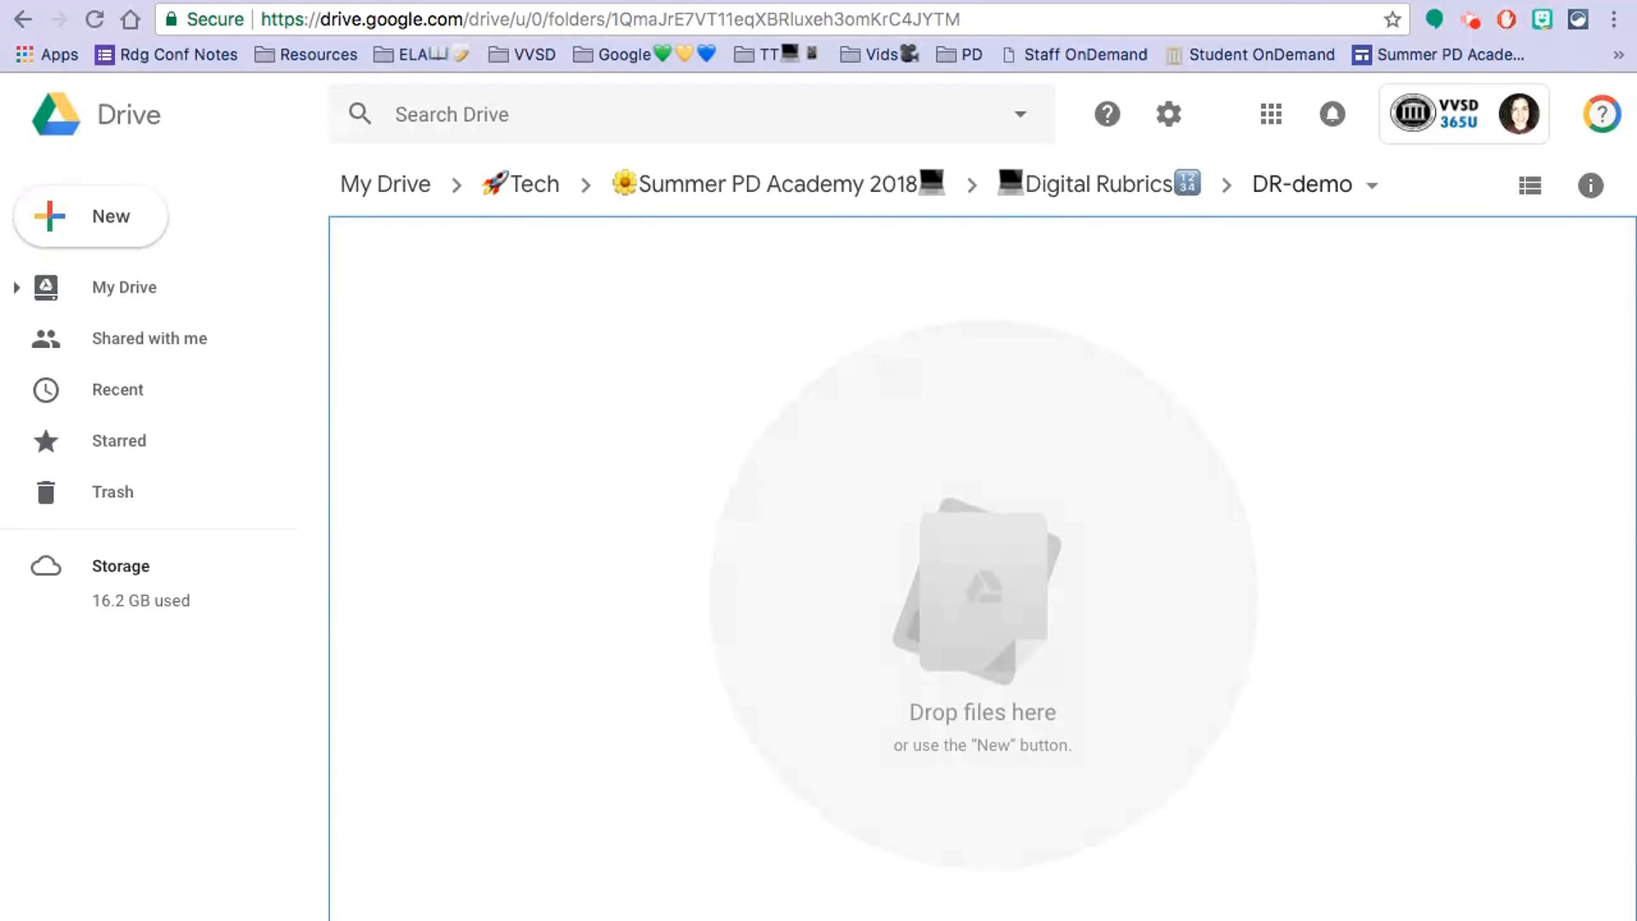
Create a Google Sheets spreadsheet in the DR-demo folder and name it DR-demo-goobric.
click(113, 233)
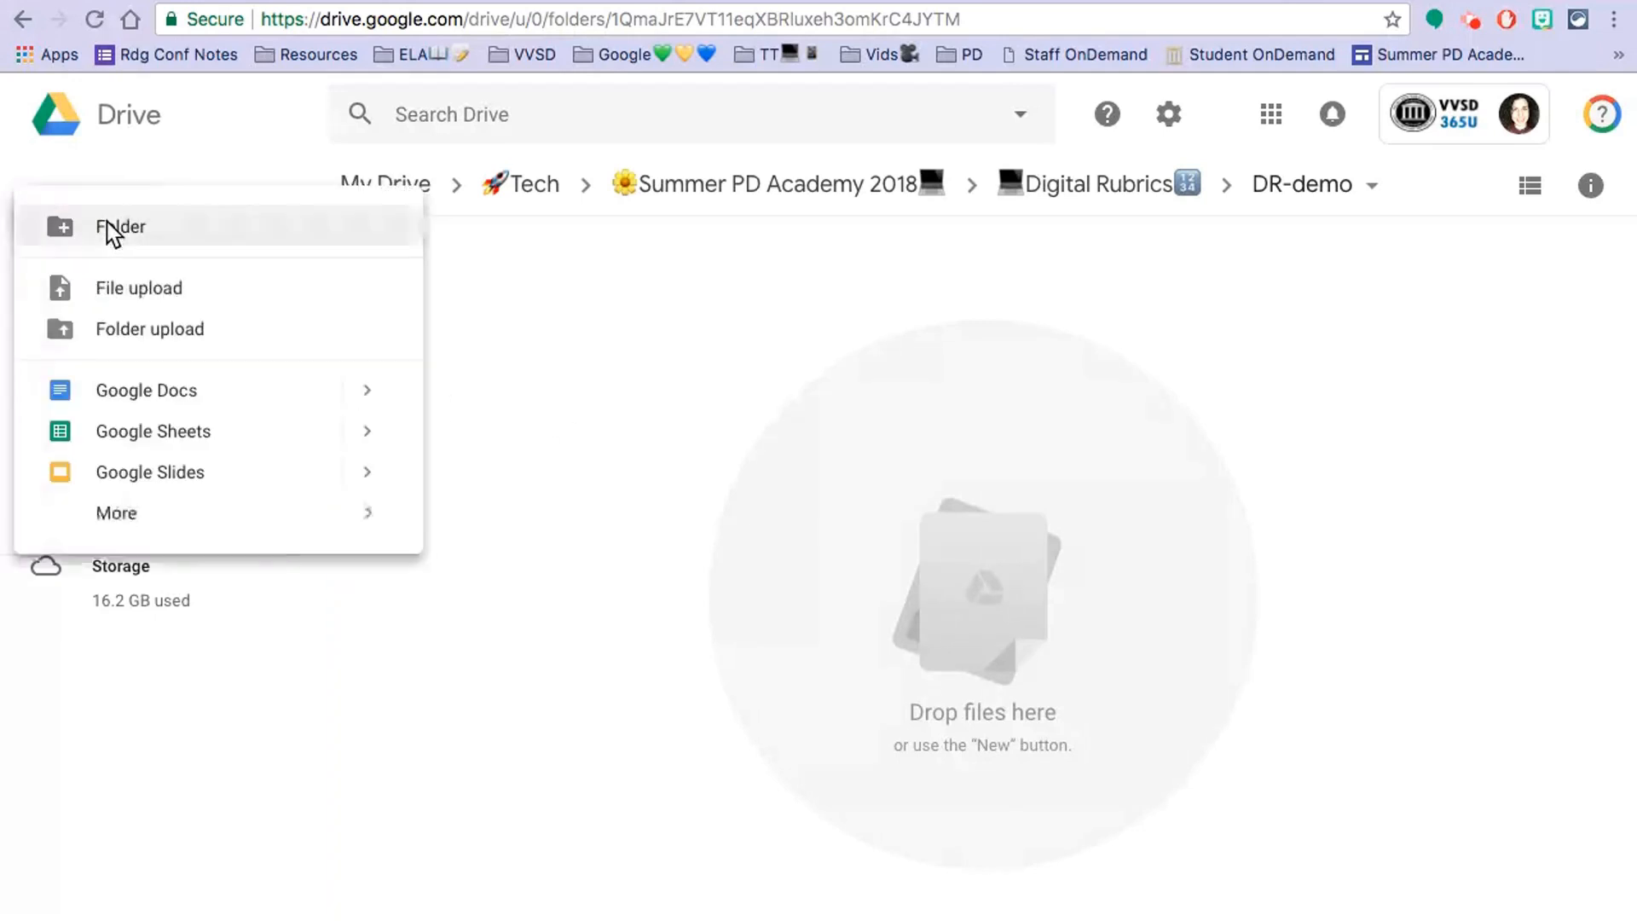
click(153, 431)
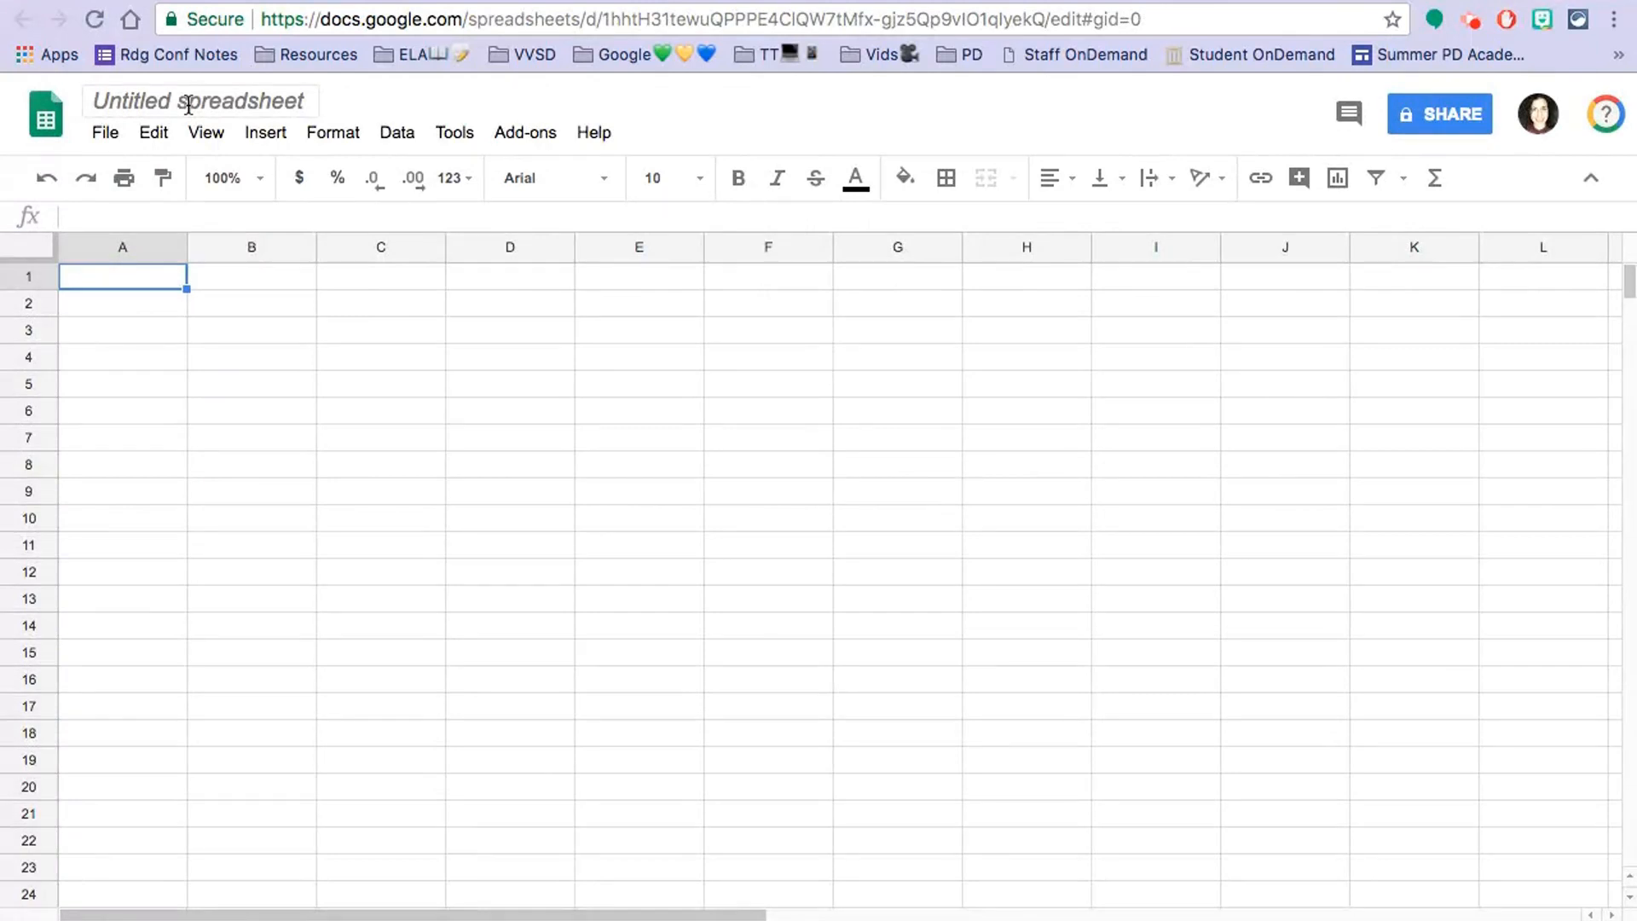
click(191, 101)
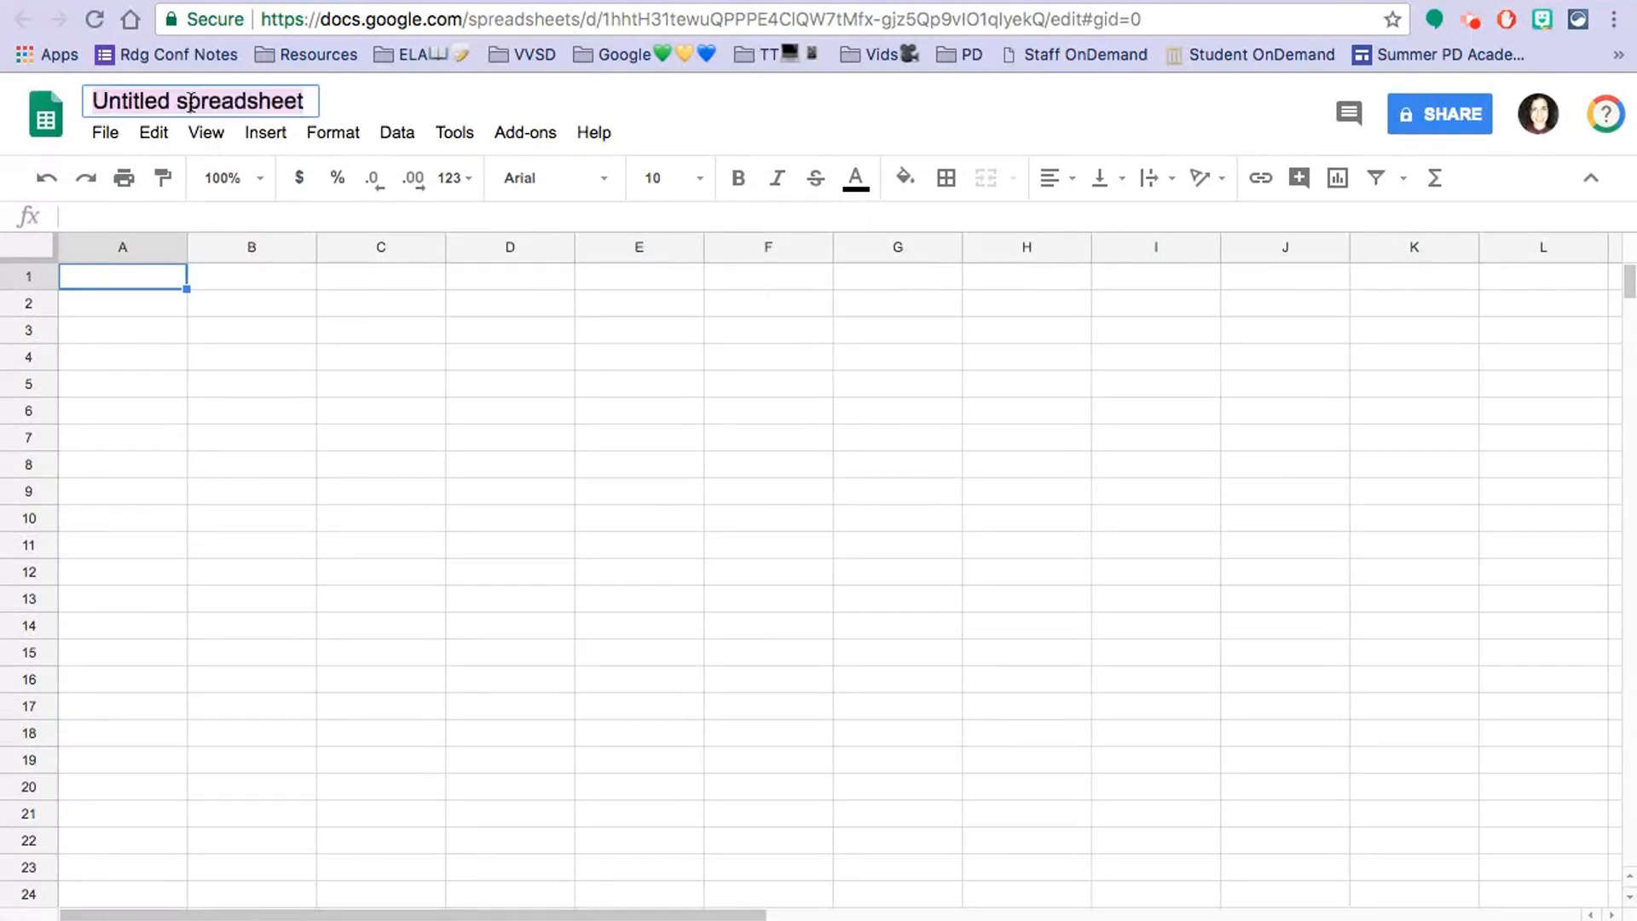
text(DR-demo-goobric)
key(Return)
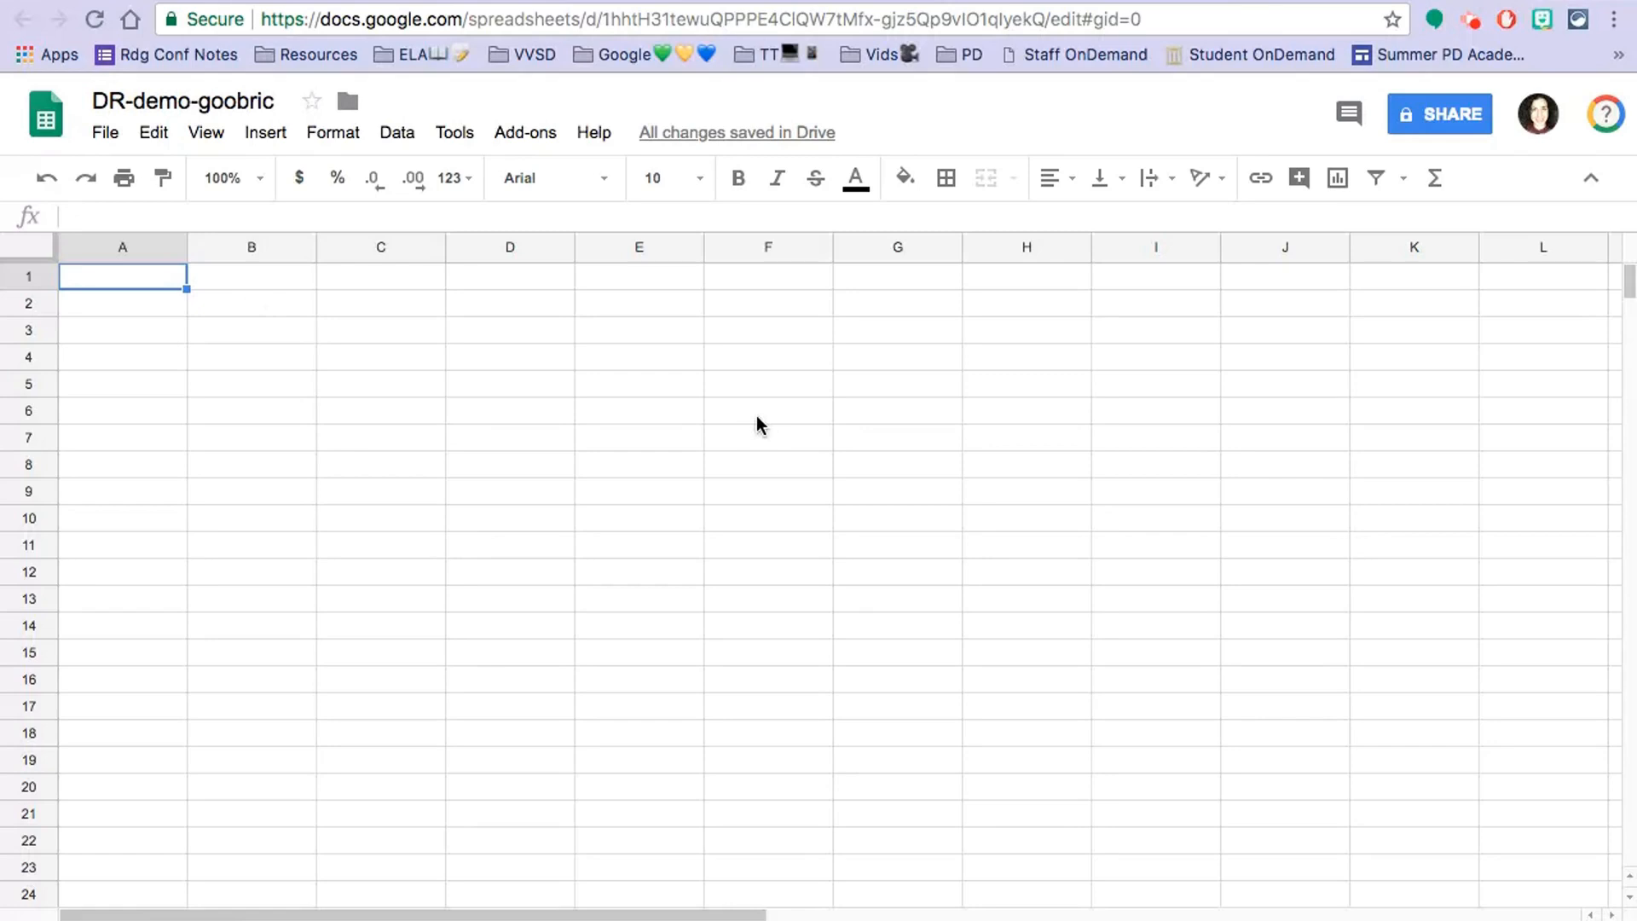
Open the spreadsheet add-ons store and search it for doctopus.
click(536, 143)
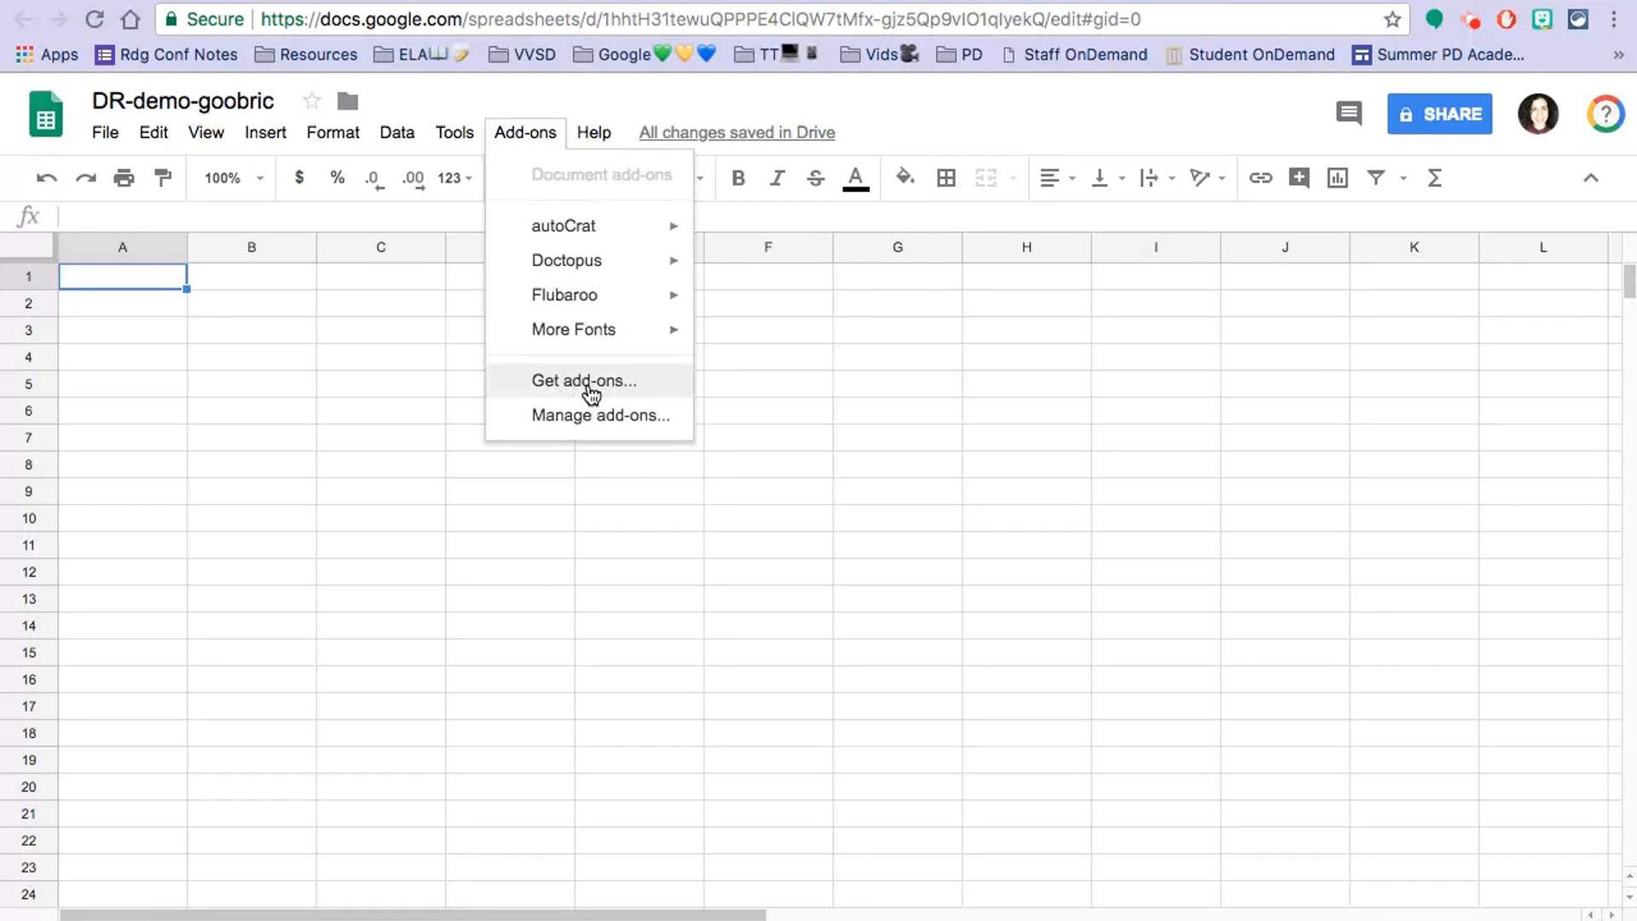
click(591, 392)
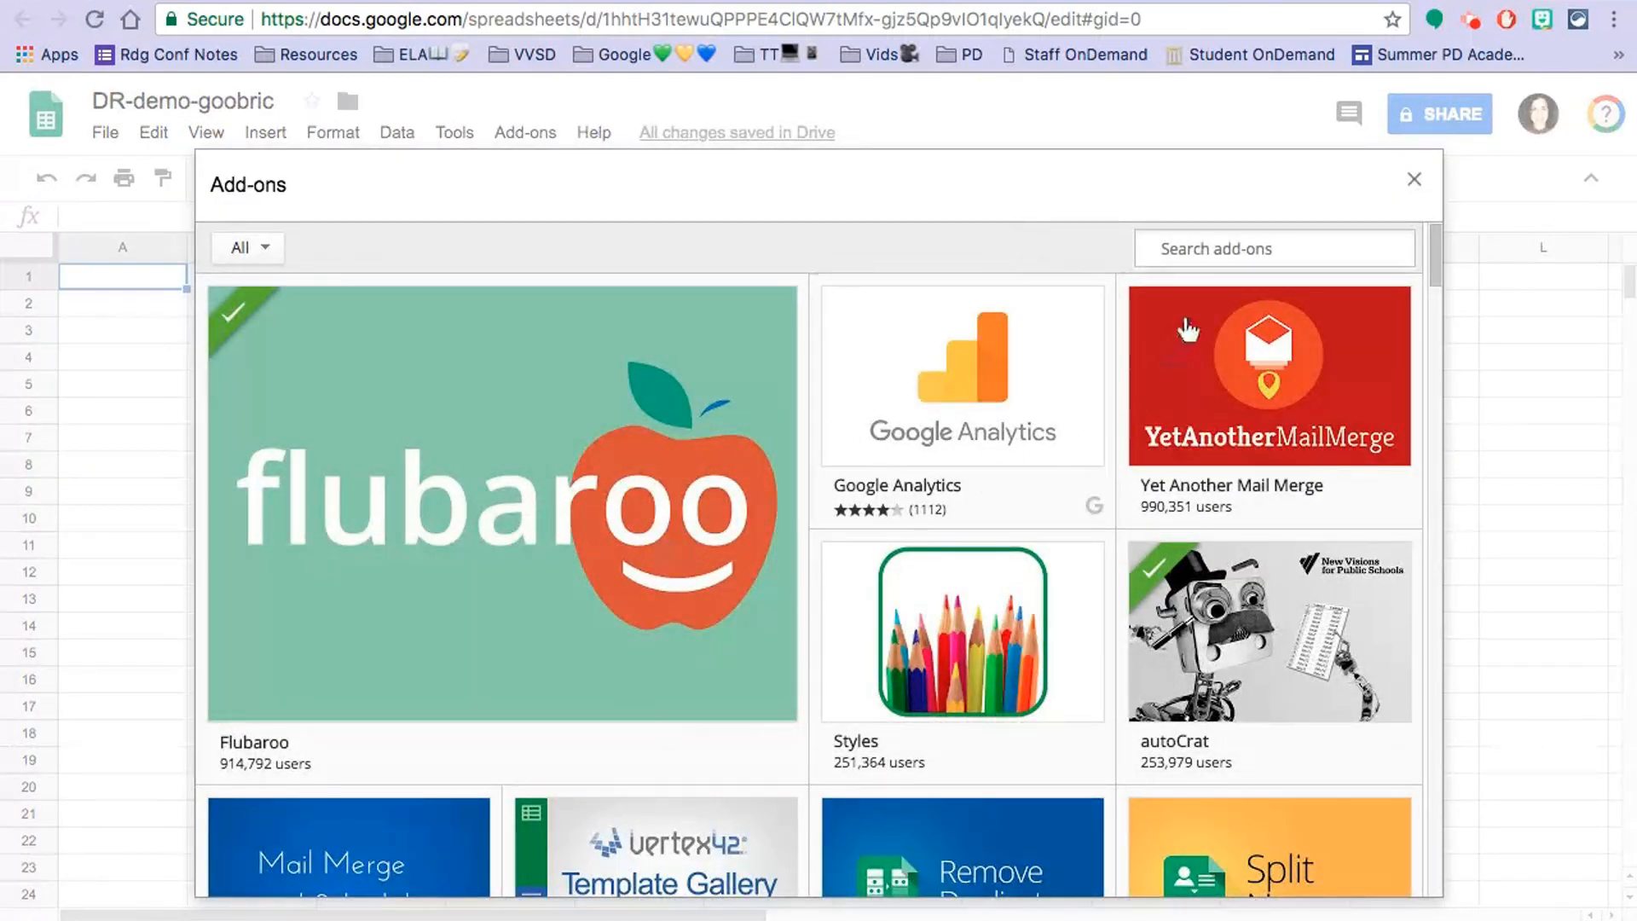
click(1257, 248)
text(doctopus)
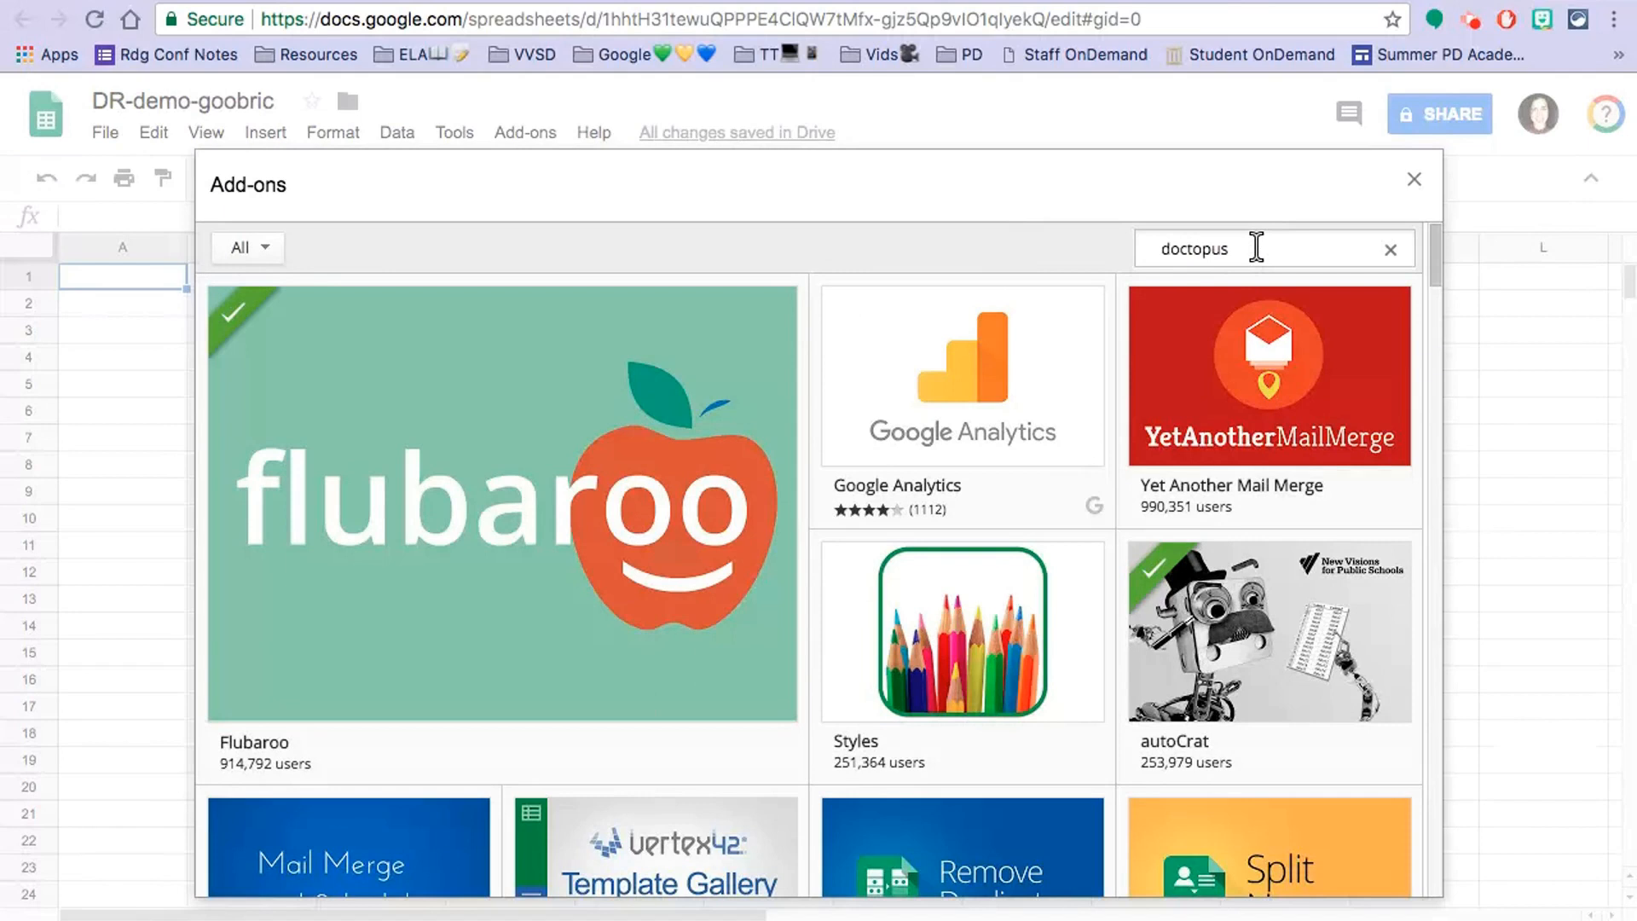
key(Return)
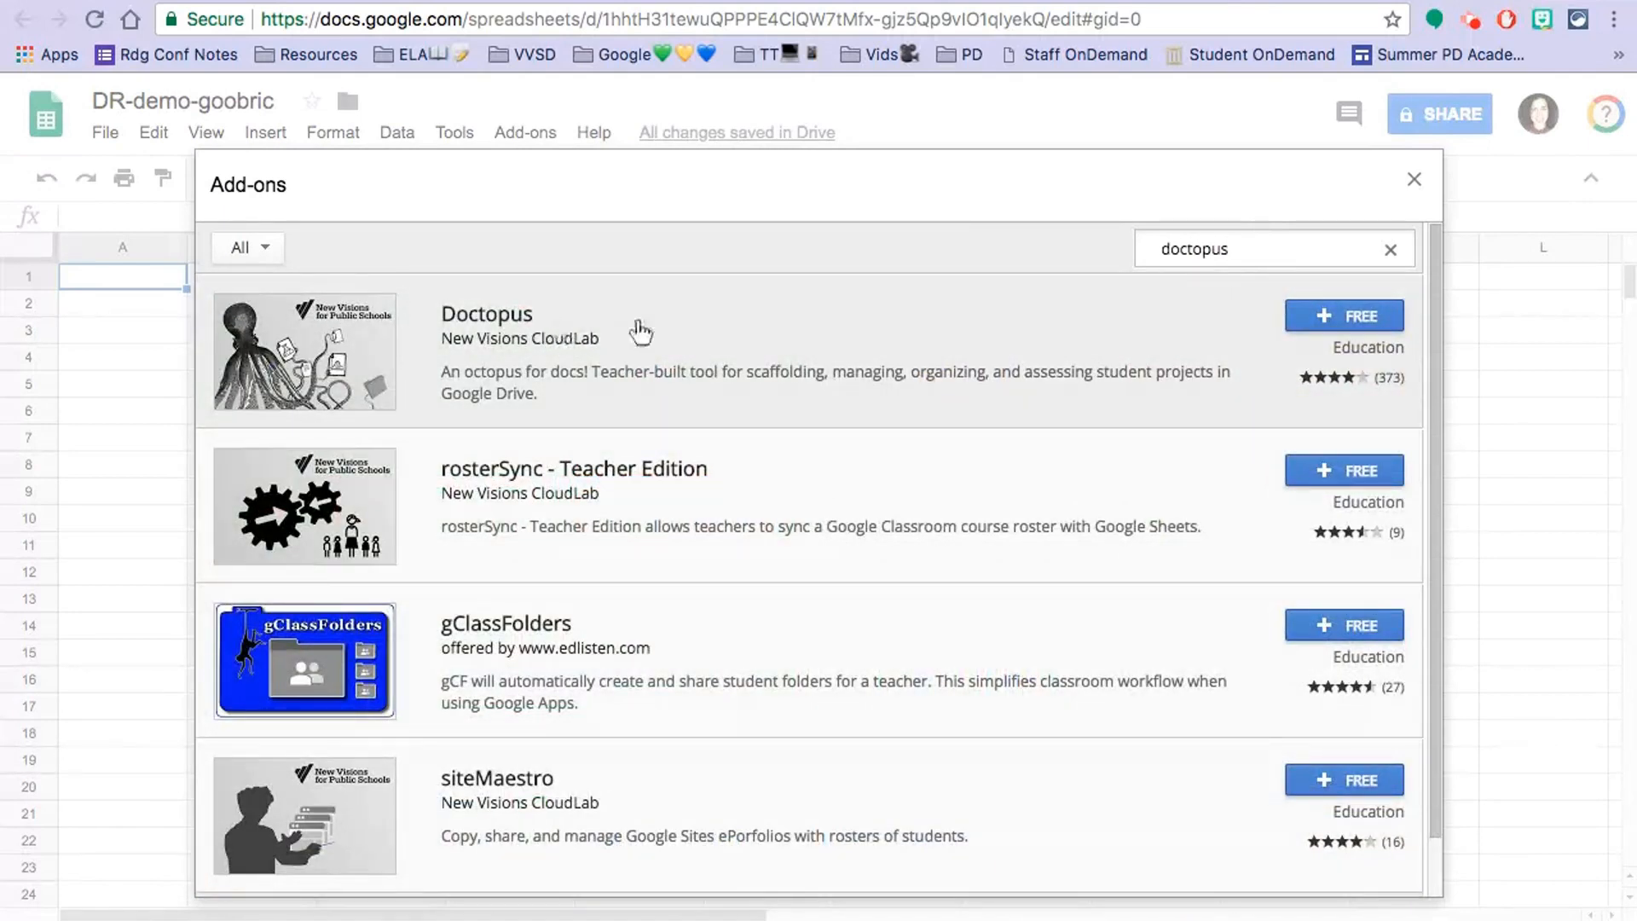
Install the free Doctopus add-on, allow its requested access with the school account, and dismiss its introduction.
click(1387, 320)
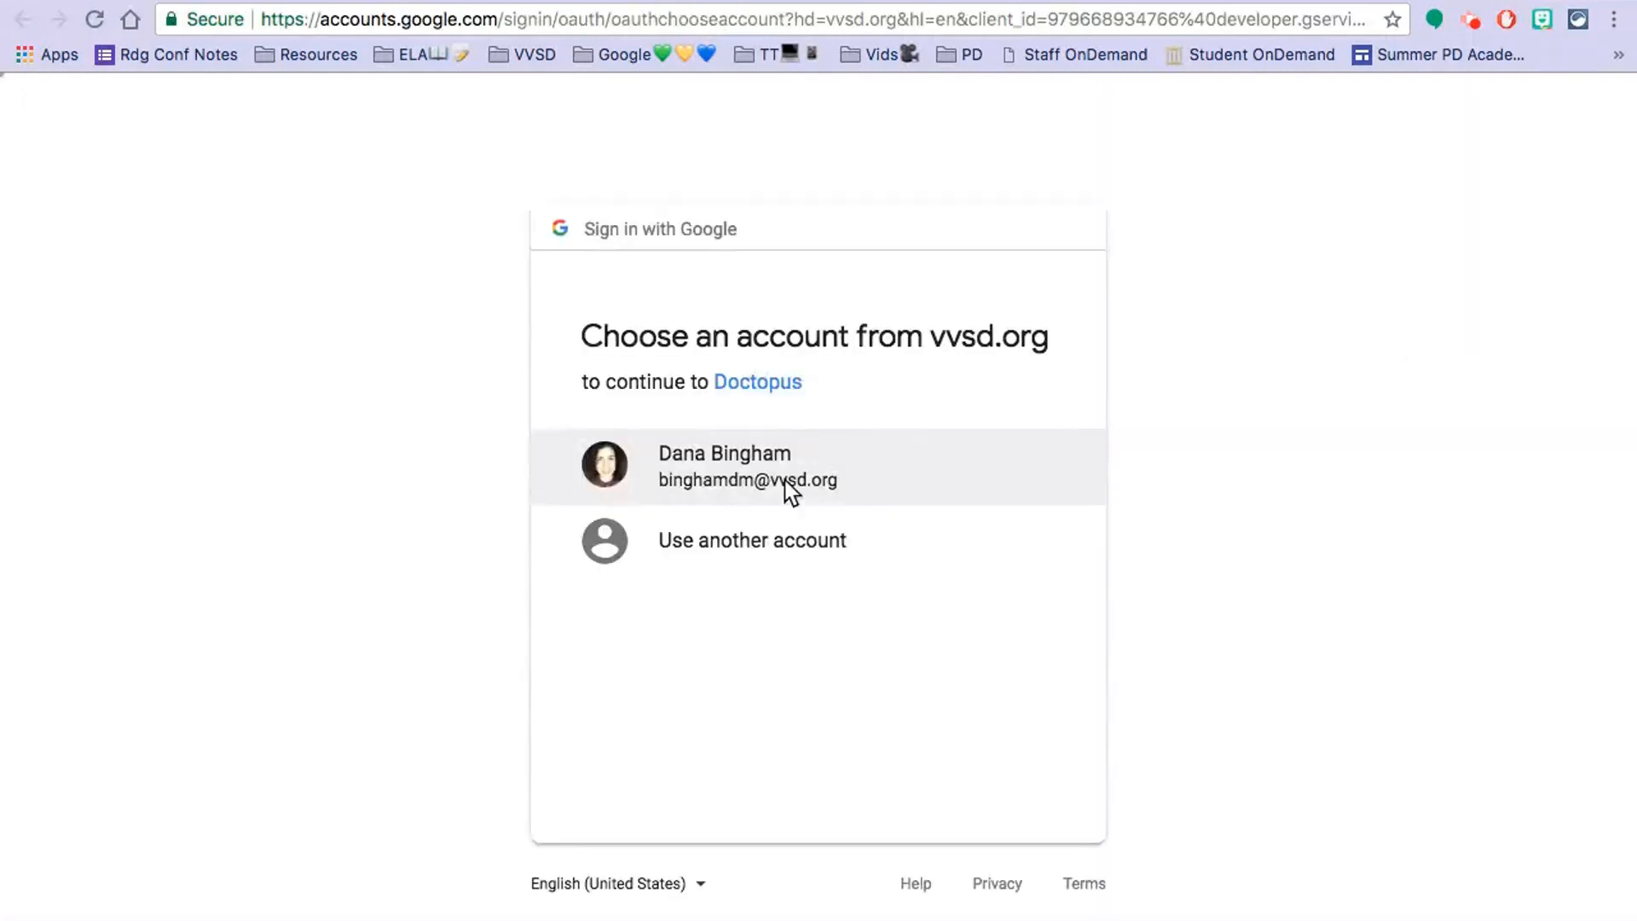
click(863, 472)
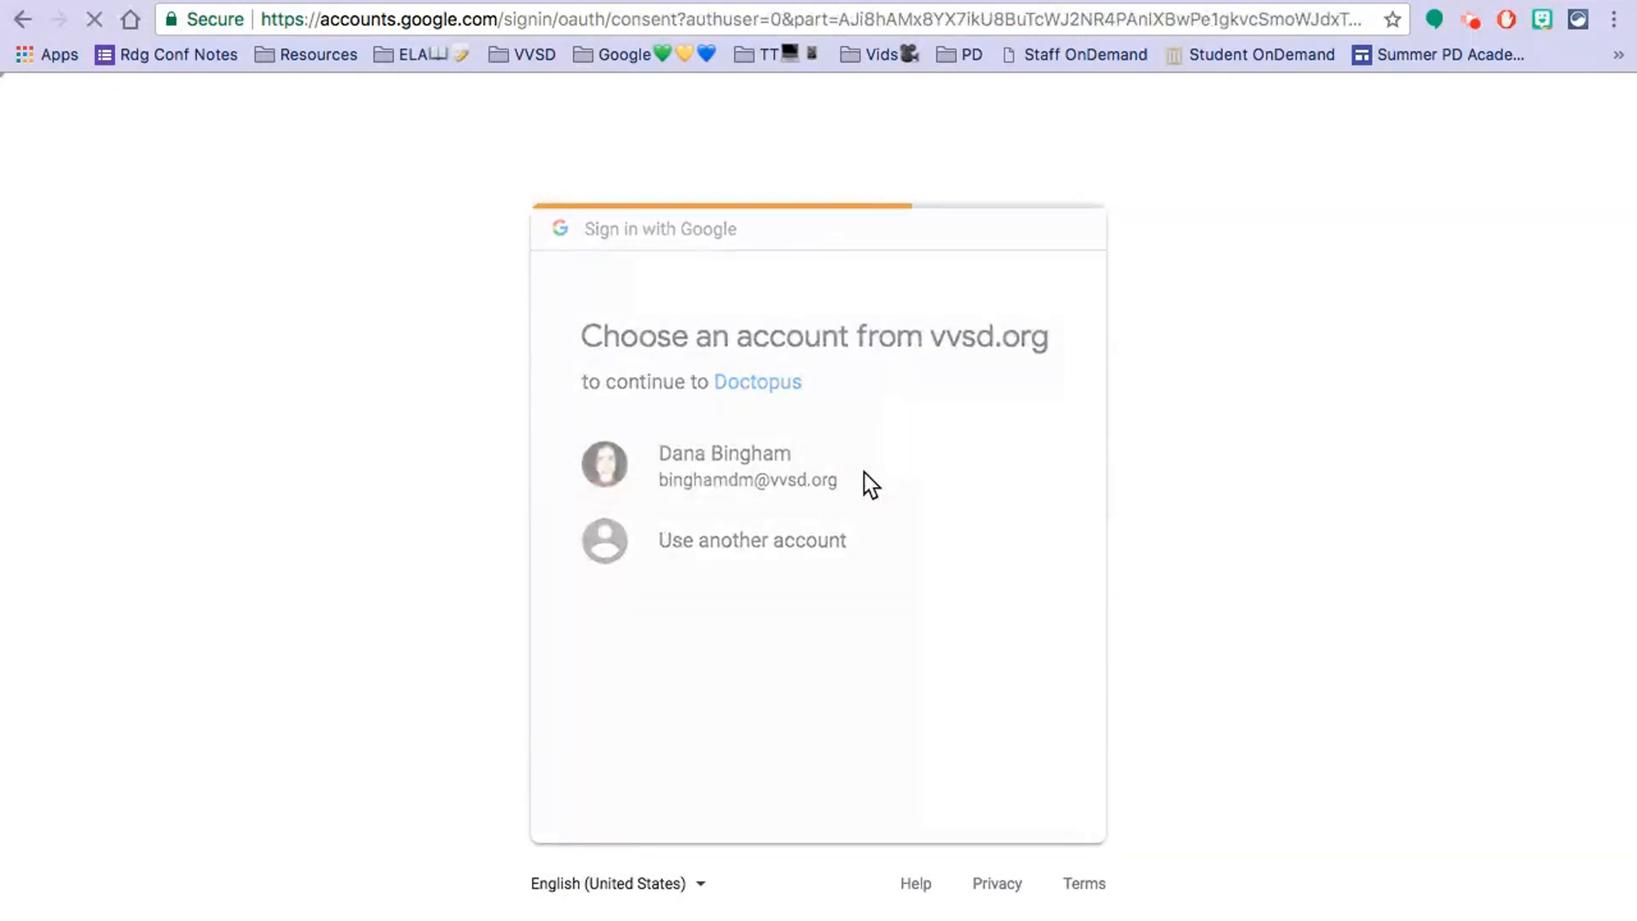
scroll(863, 473, down, 8)
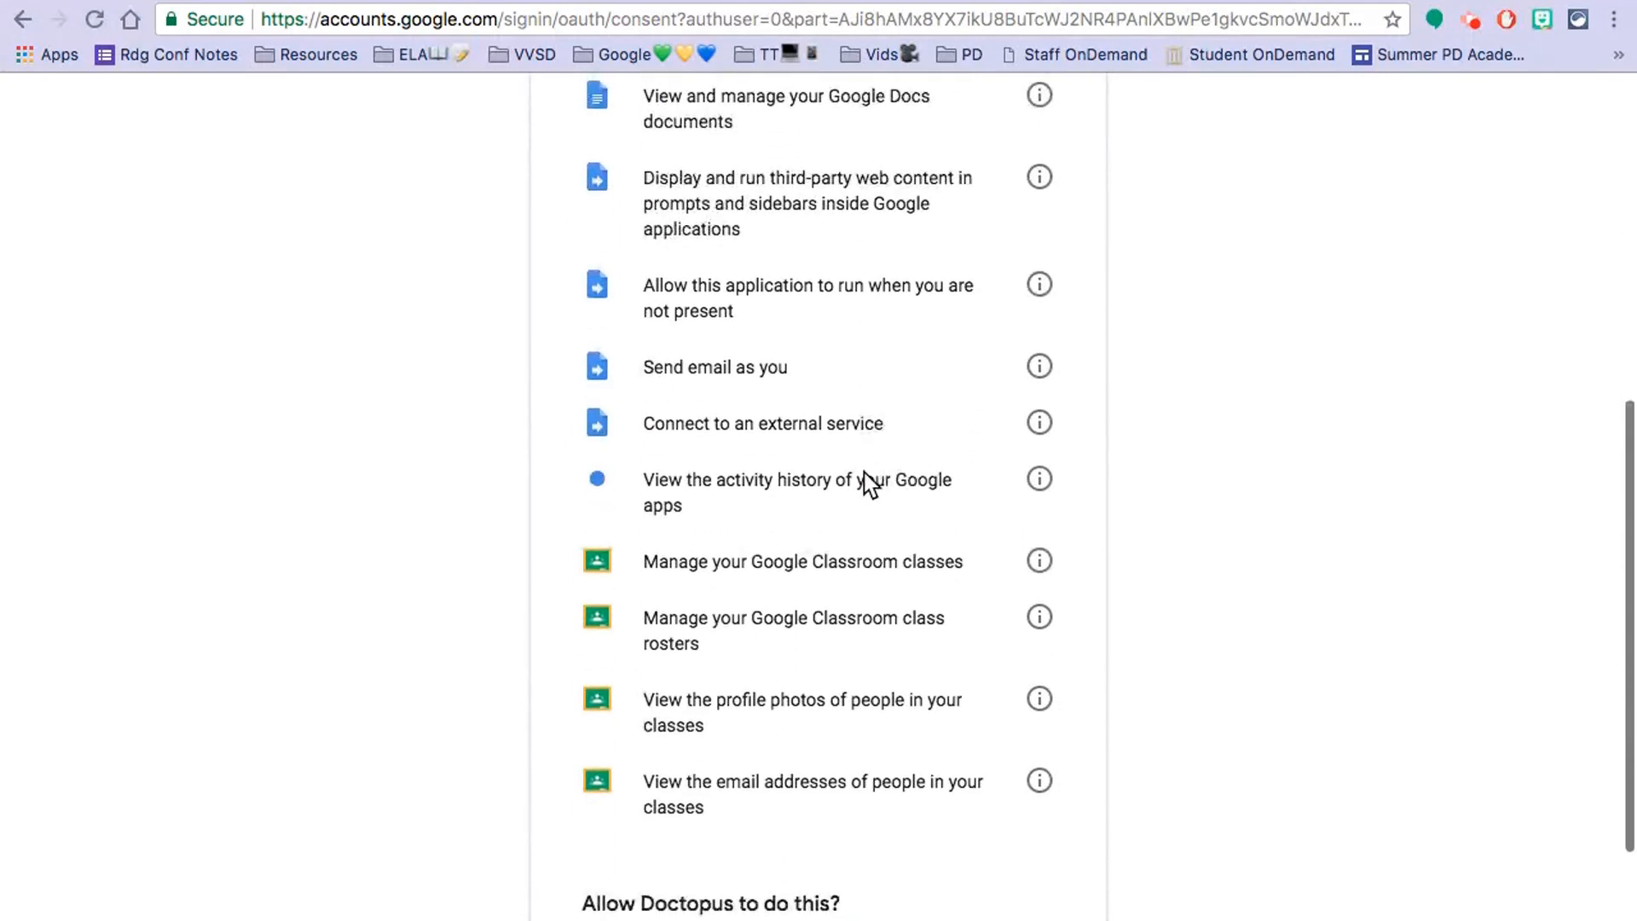
scroll(864, 471, down, 3)
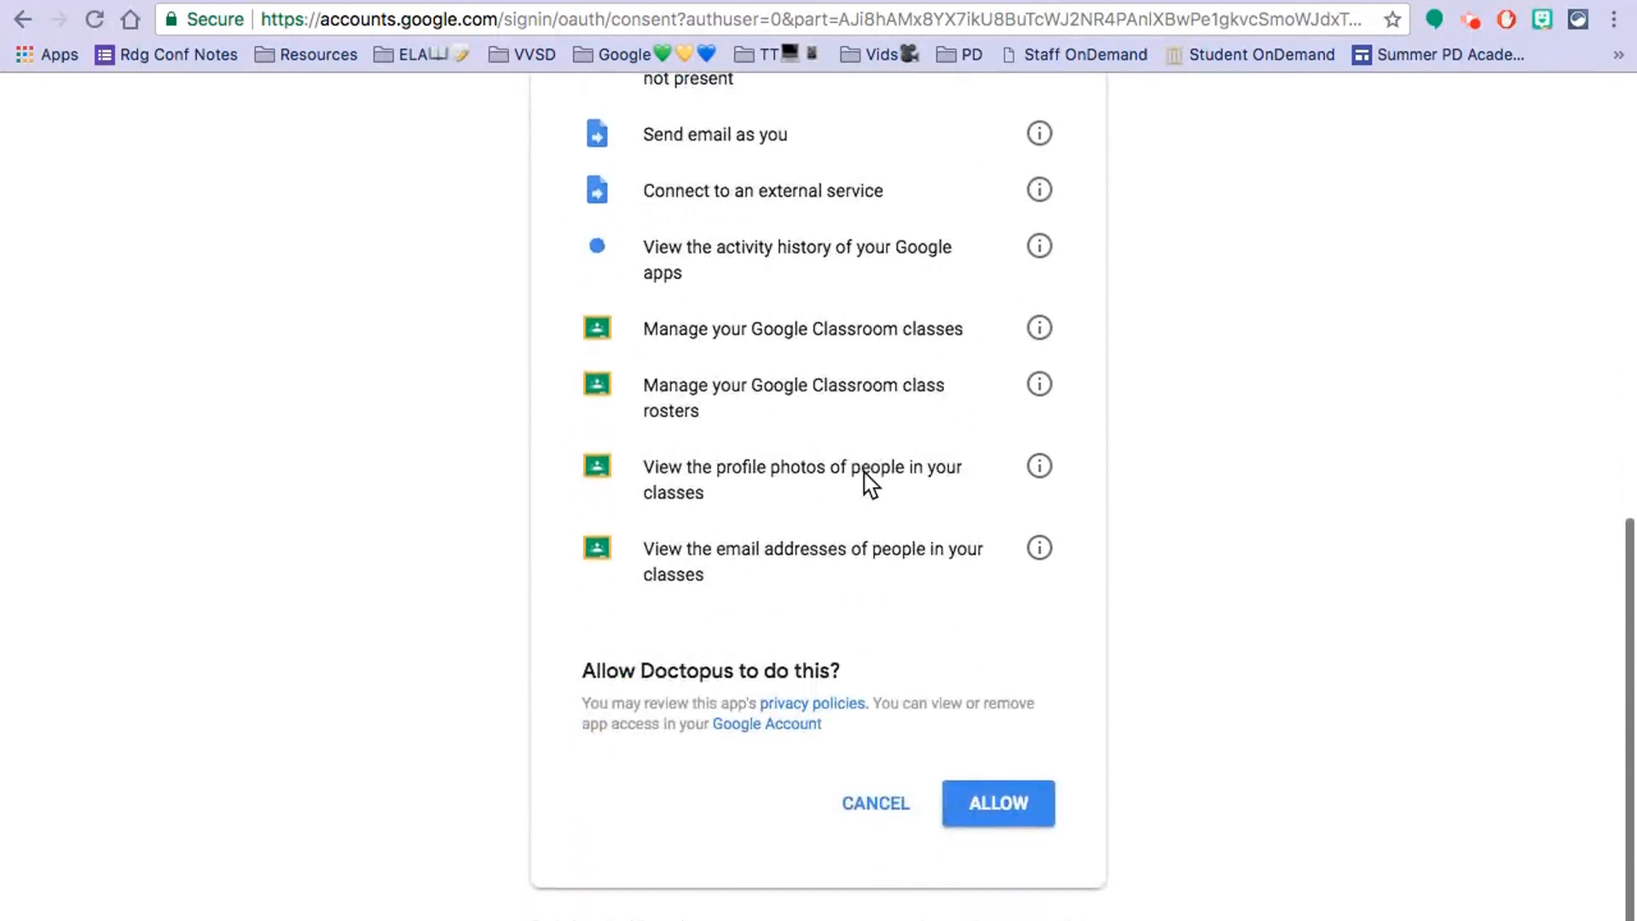
click(1000, 806)
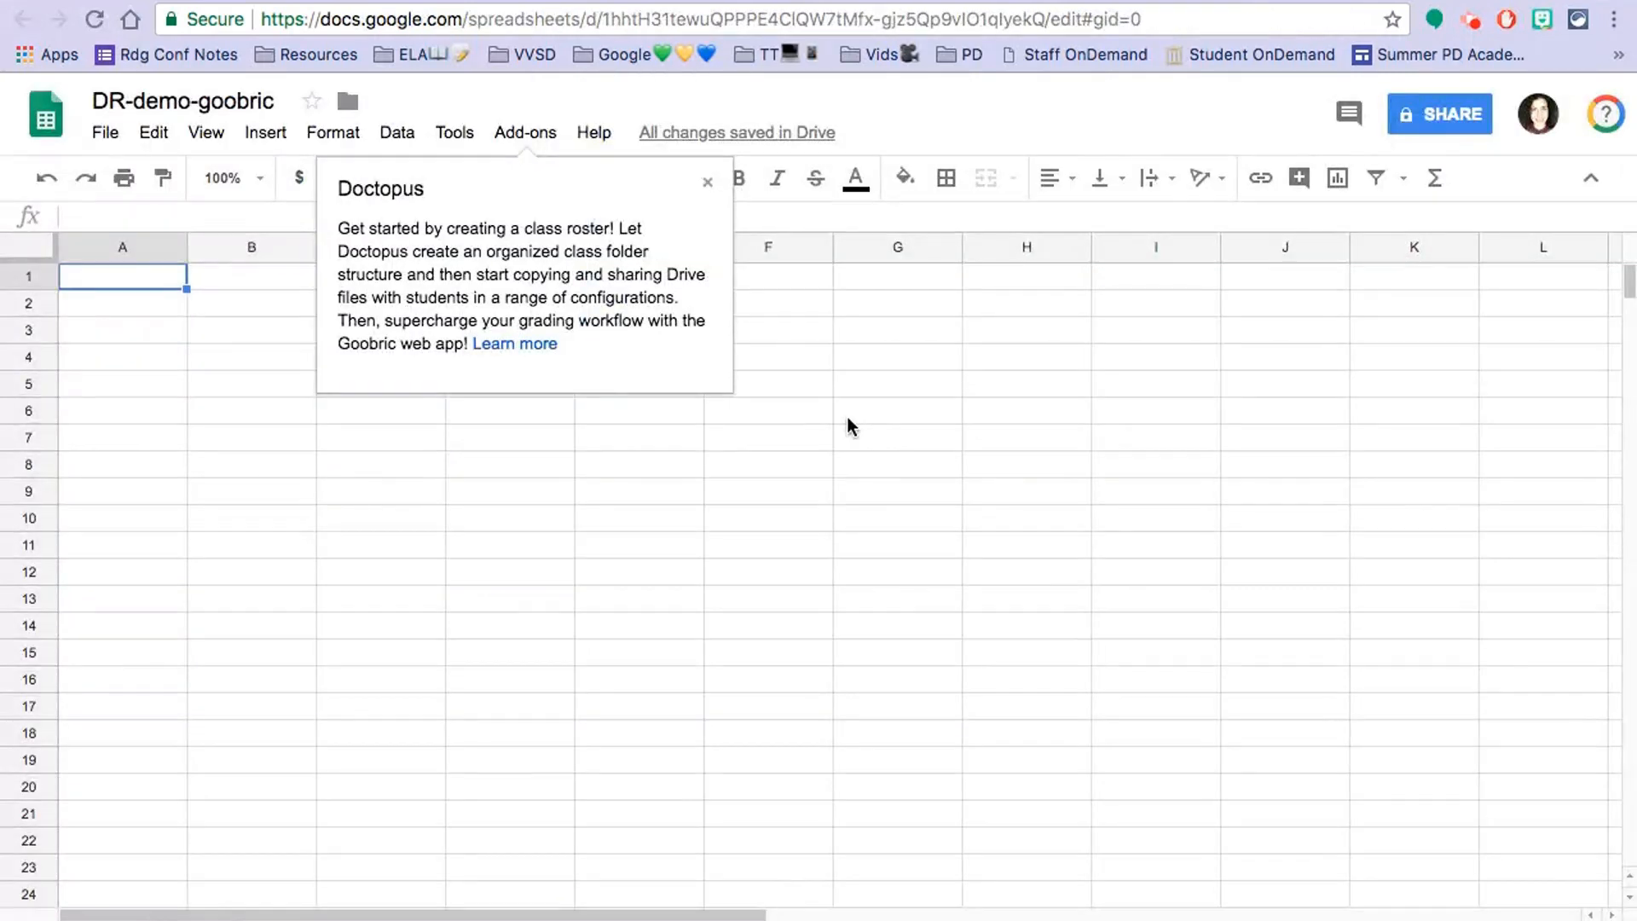
click(709, 179)
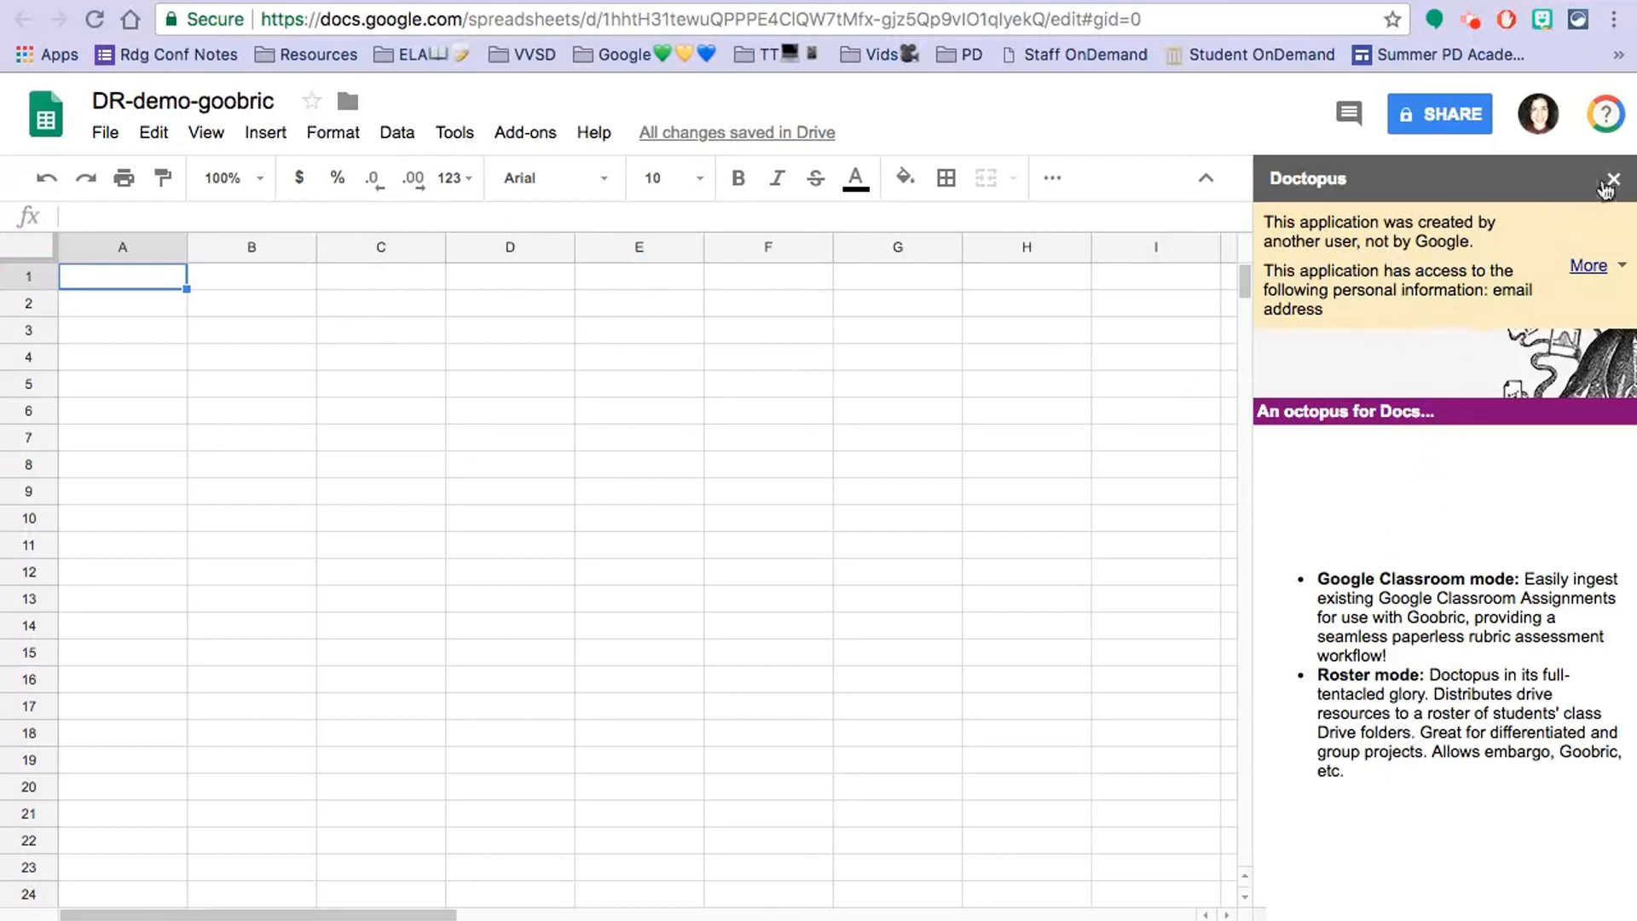
click(1612, 181)
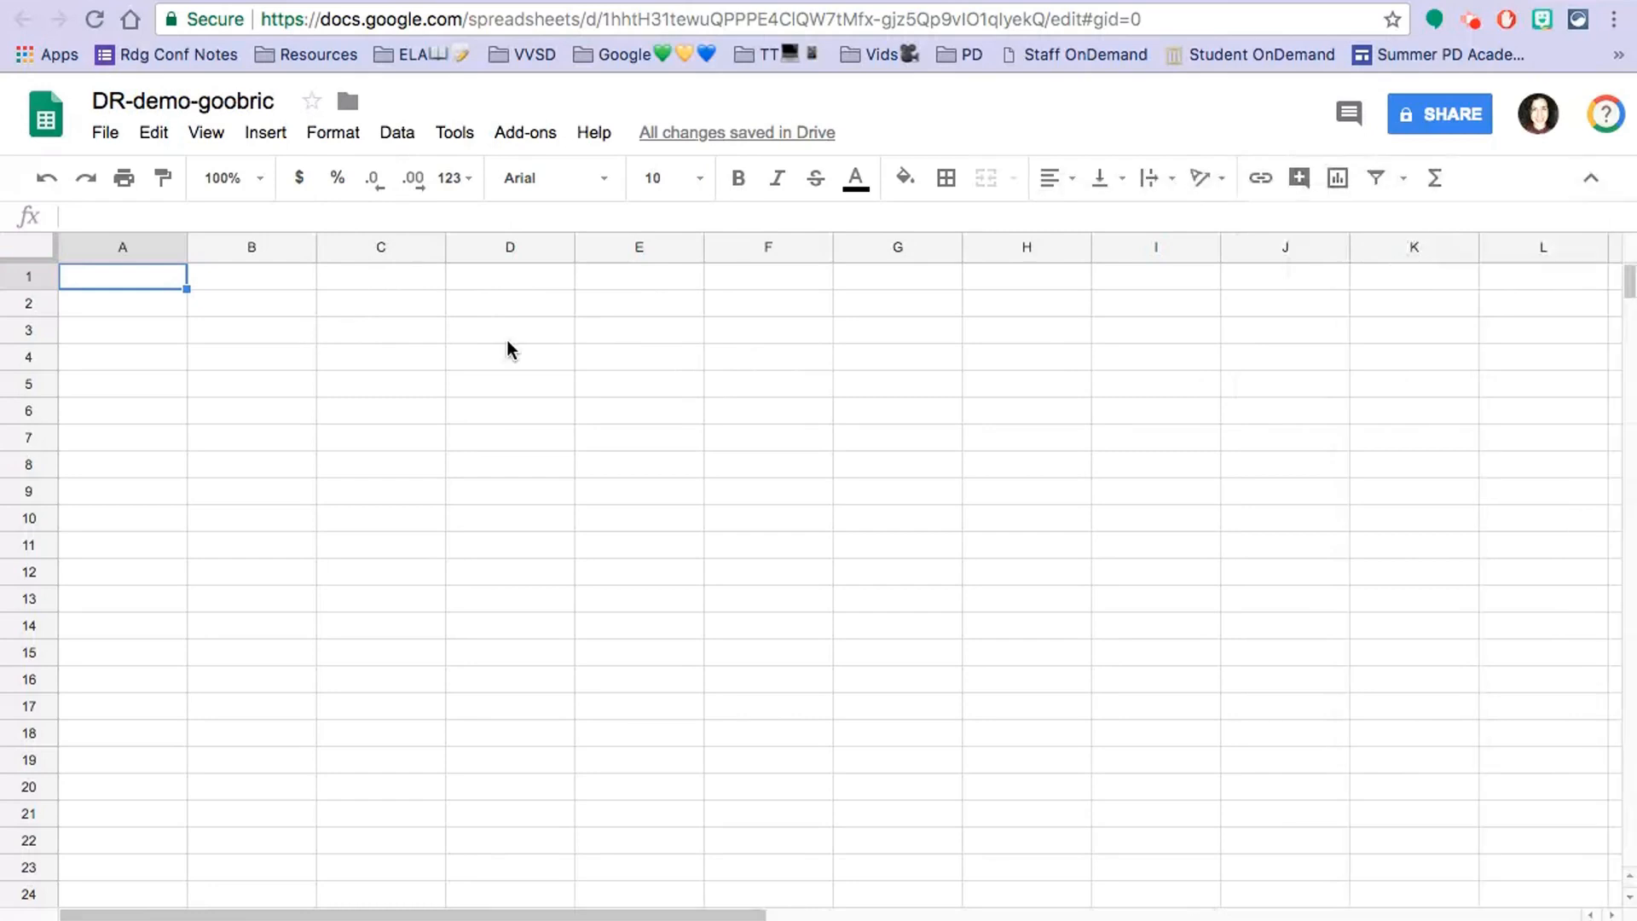
Launch Doctopus for the sheet and set its mode to ingest a Google Classroom Assignment.
click(534, 135)
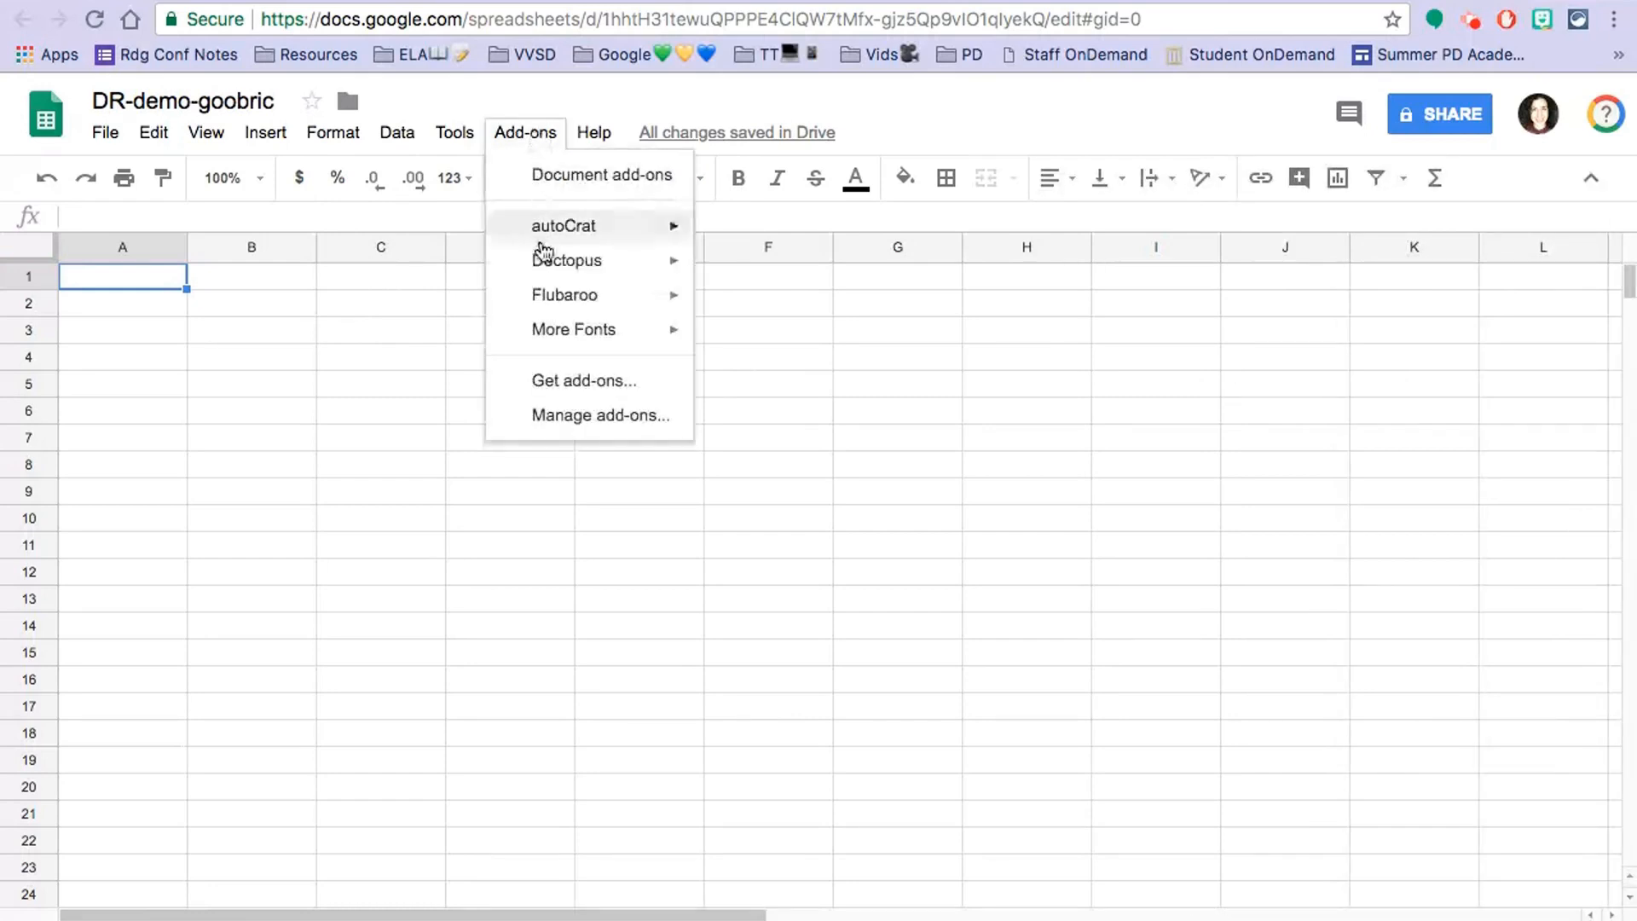
mouse_move(569, 260)
mouse_move(779, 271)
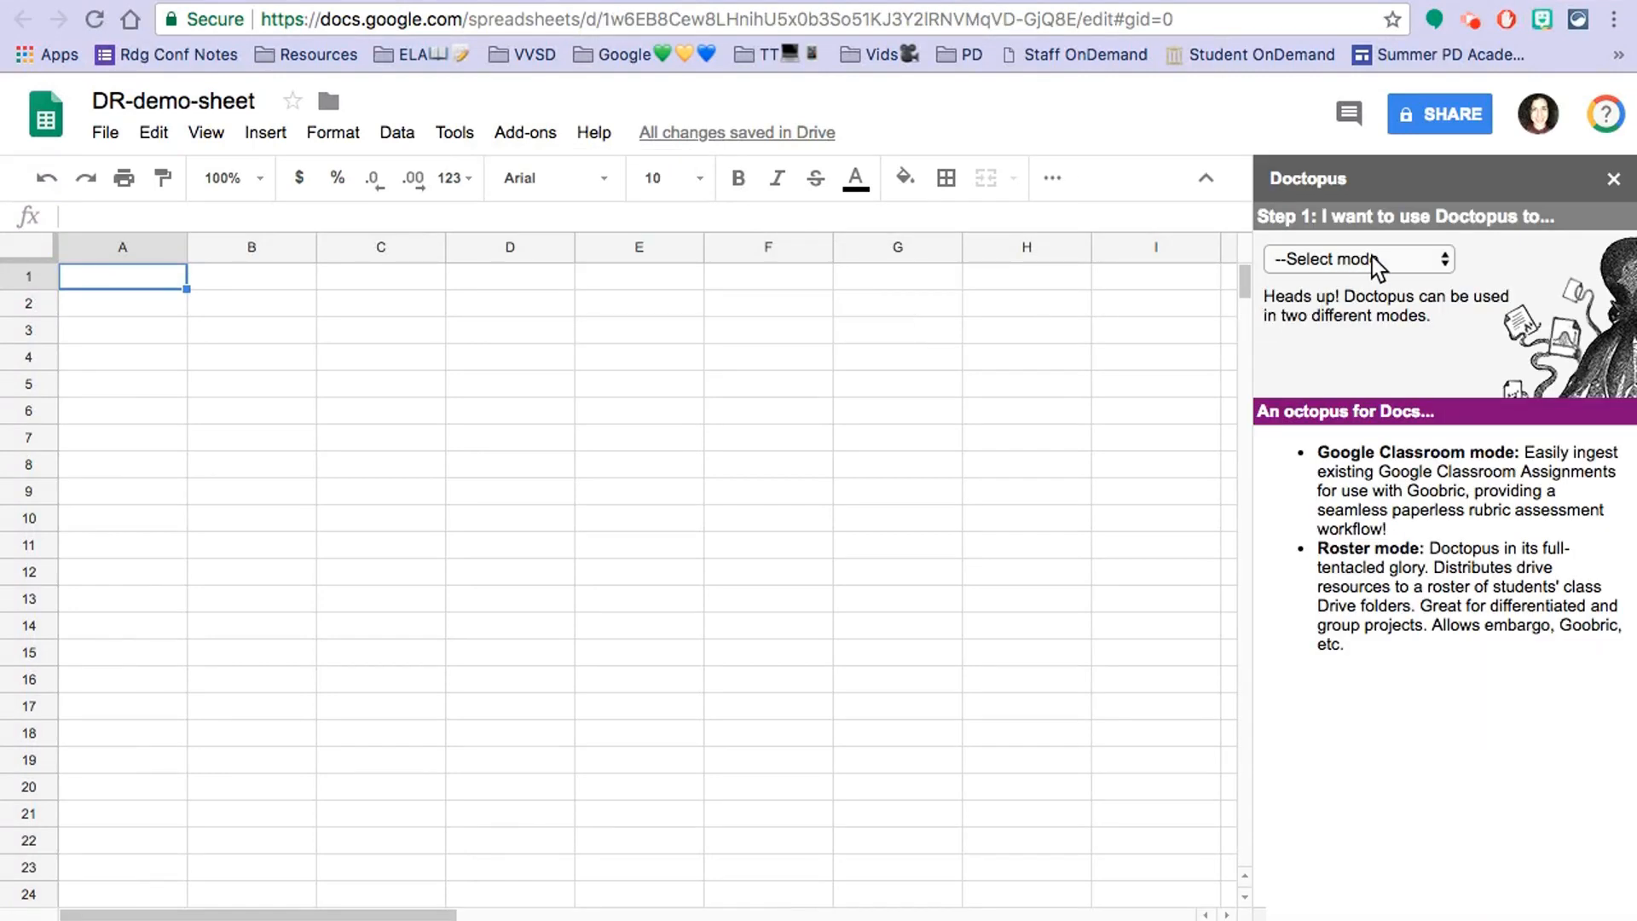
click(1375, 261)
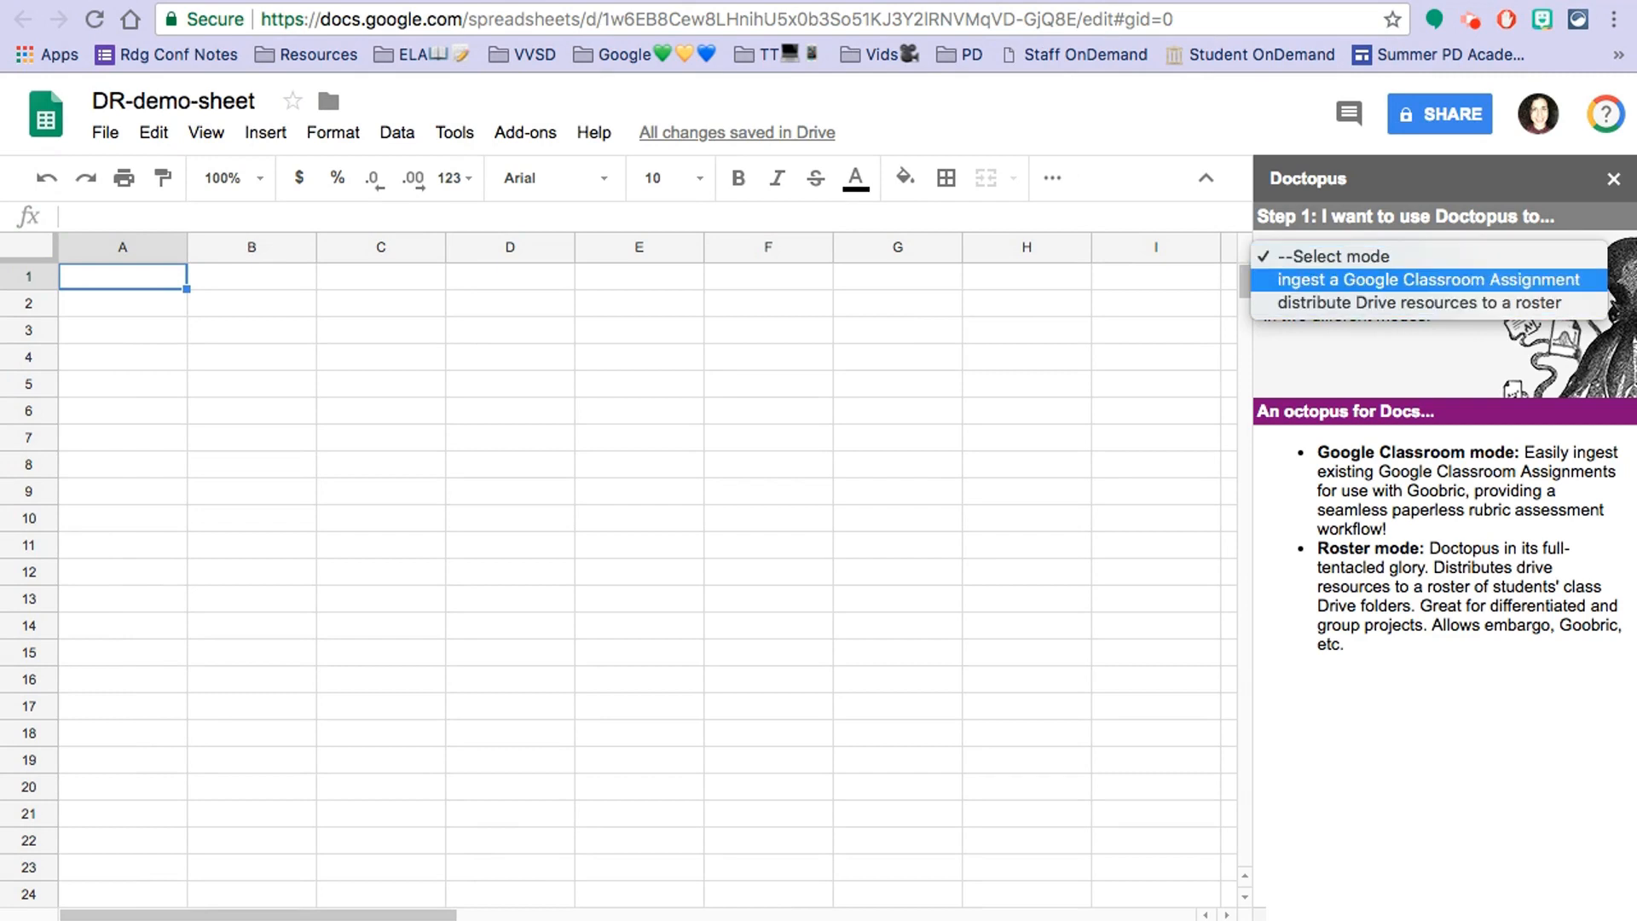
click(1428, 280)
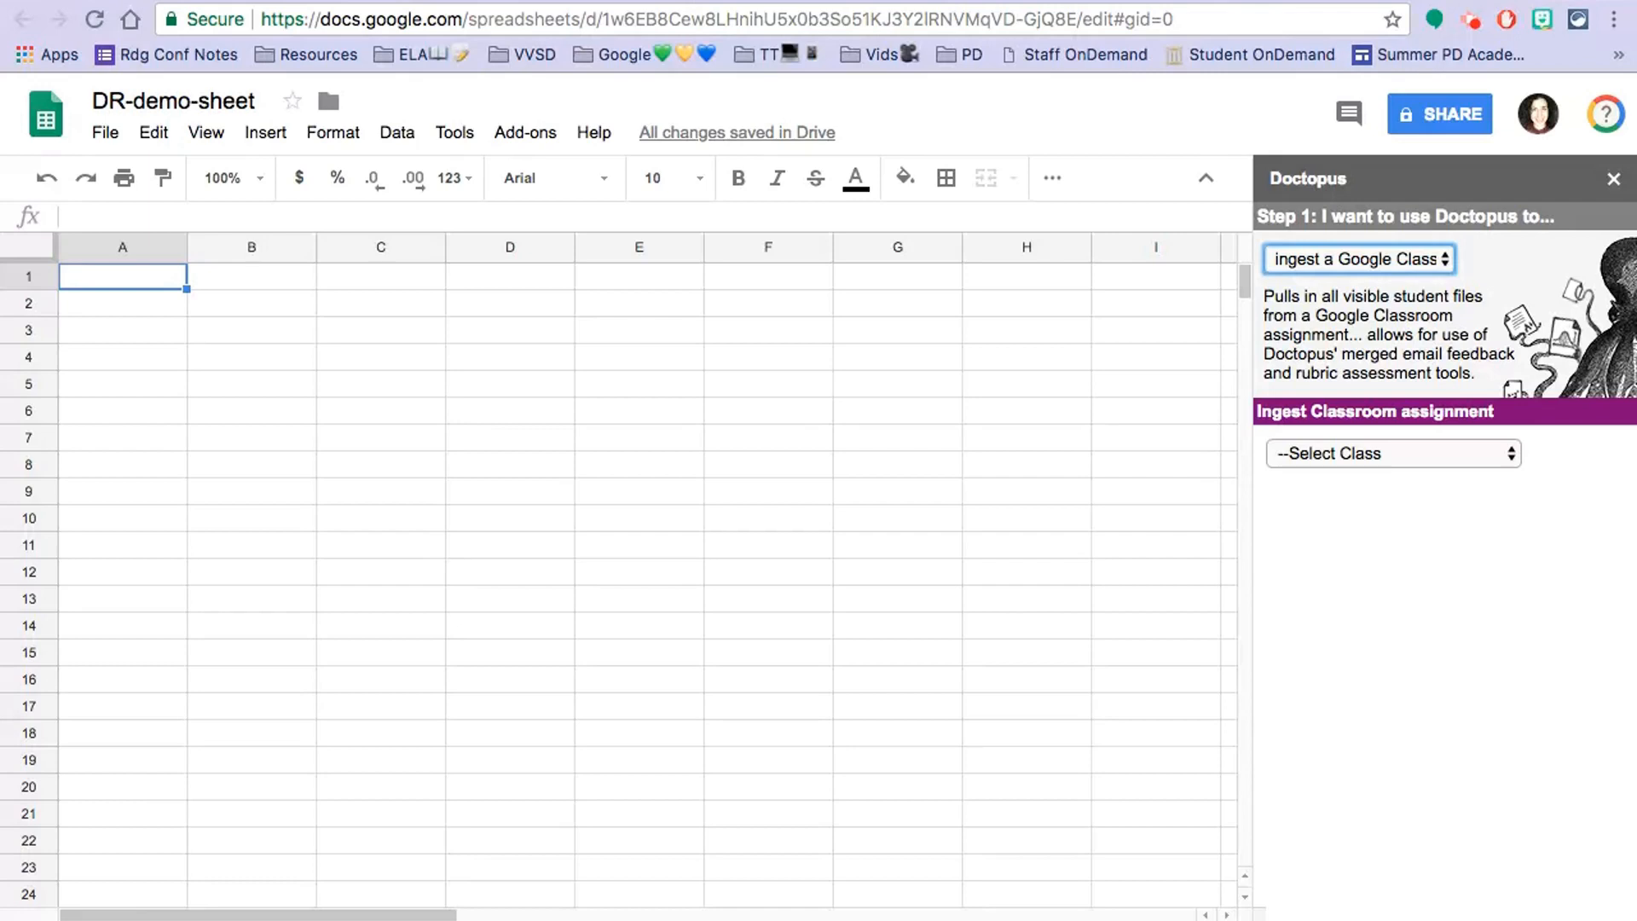
Ingest the second listed "Wanted: Wind Power Workers" assignment from the 4W-Reading 4th grade class, without restricting it to turned-in files.
click(1410, 453)
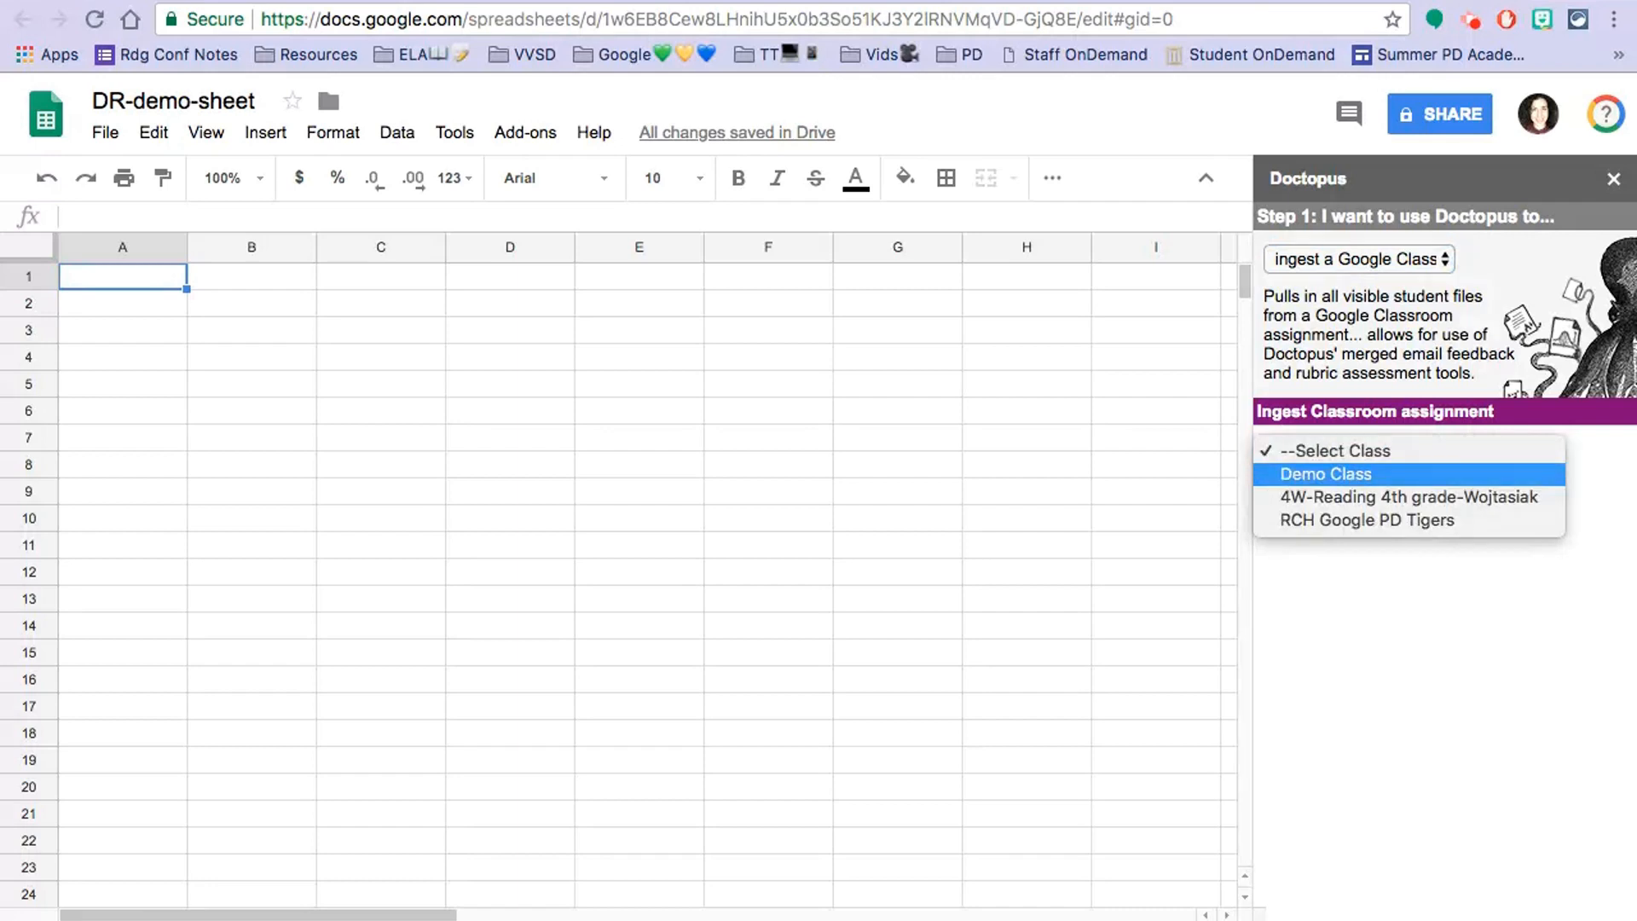
click(1409, 496)
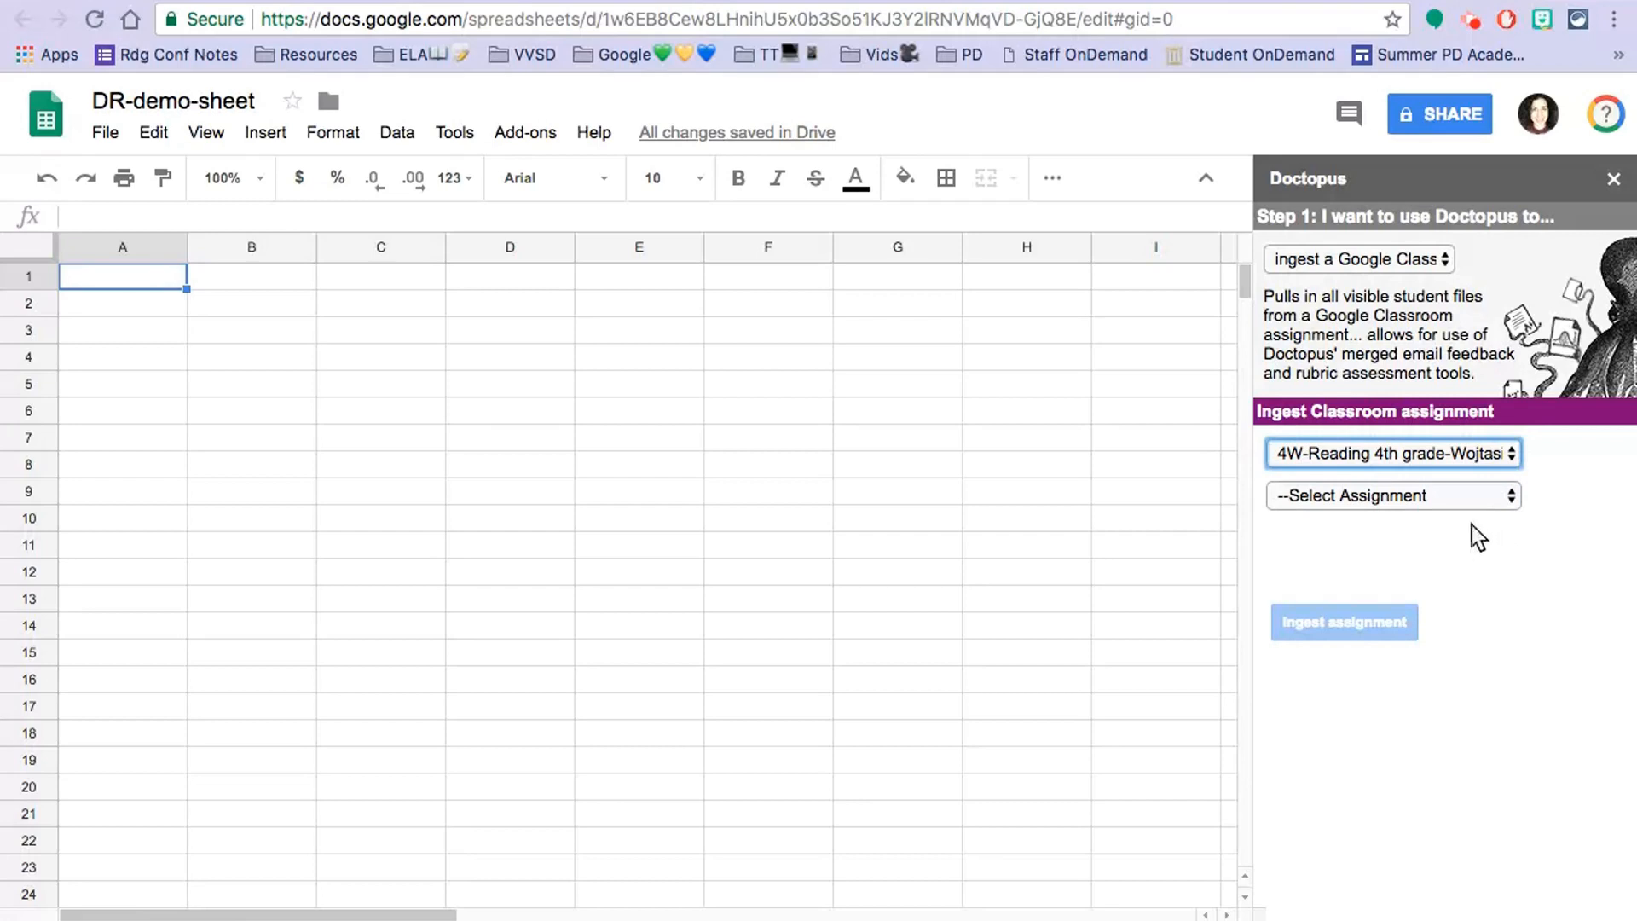
click(1466, 497)
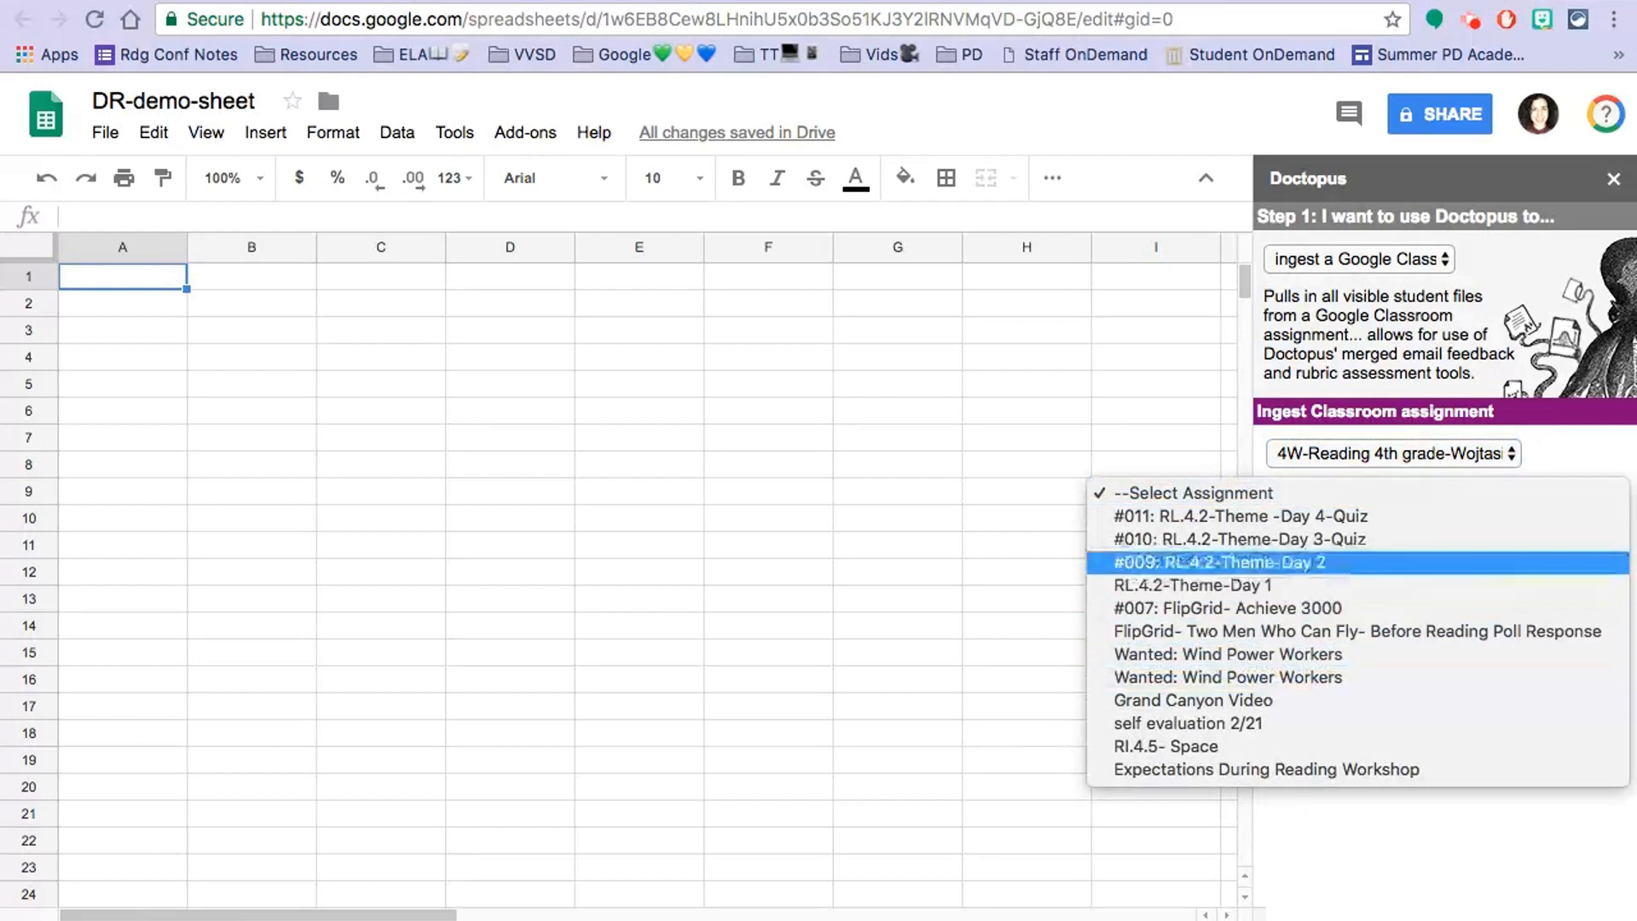
click(1534, 674)
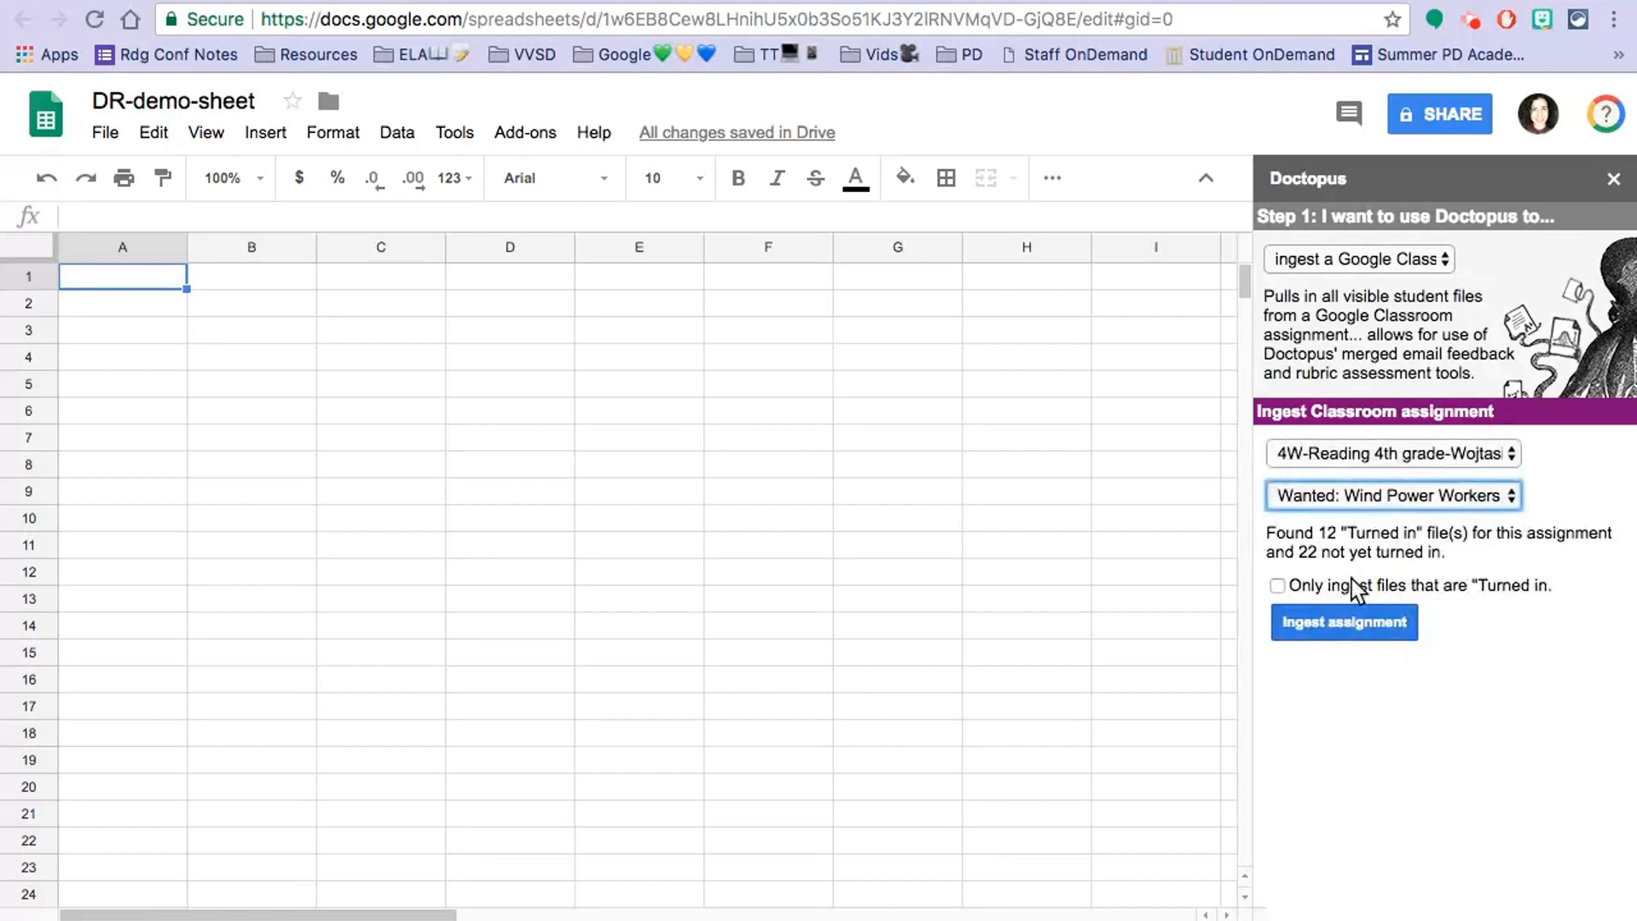
click(1336, 632)
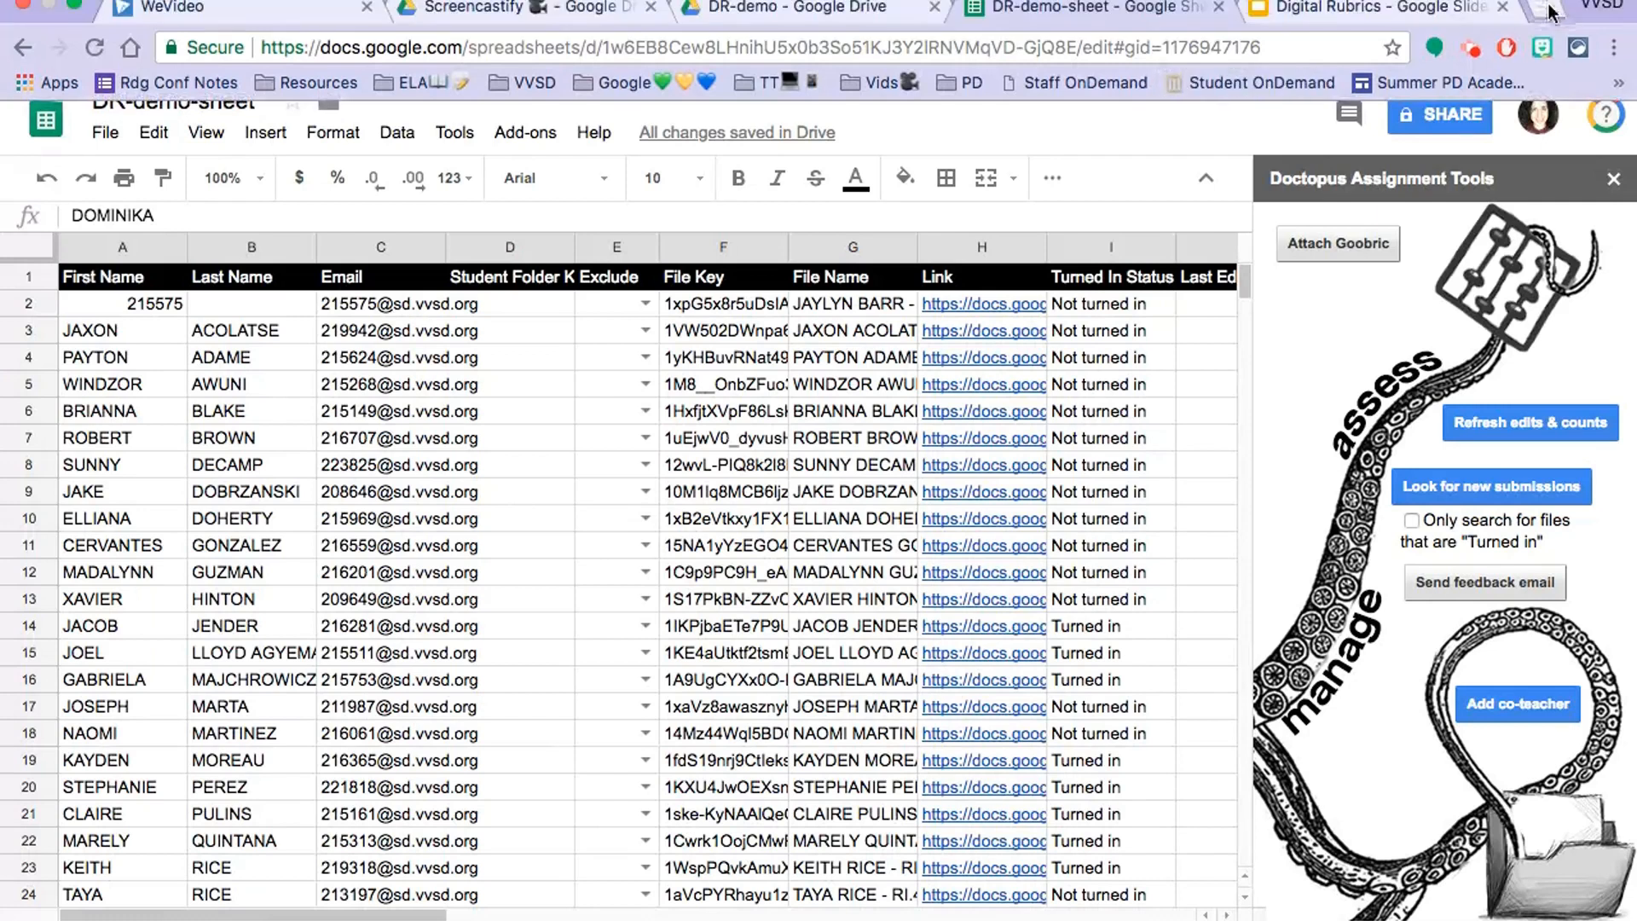
Open the Chrome Web Store in a new browser tab and search it for goobric.
click(1547, 21)
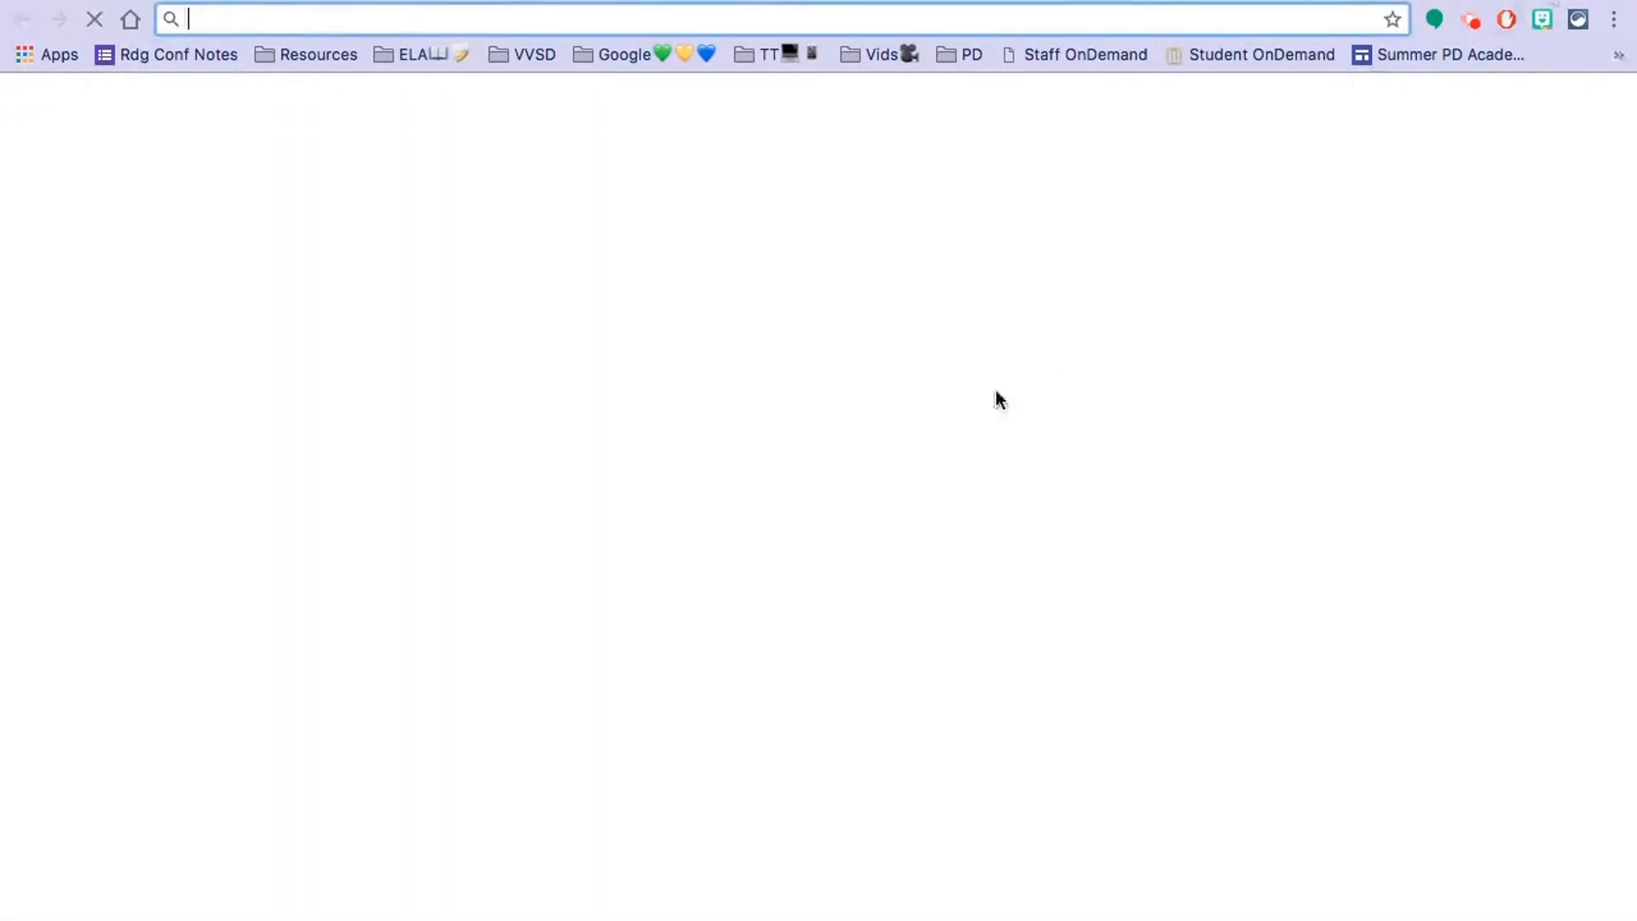
text(π)
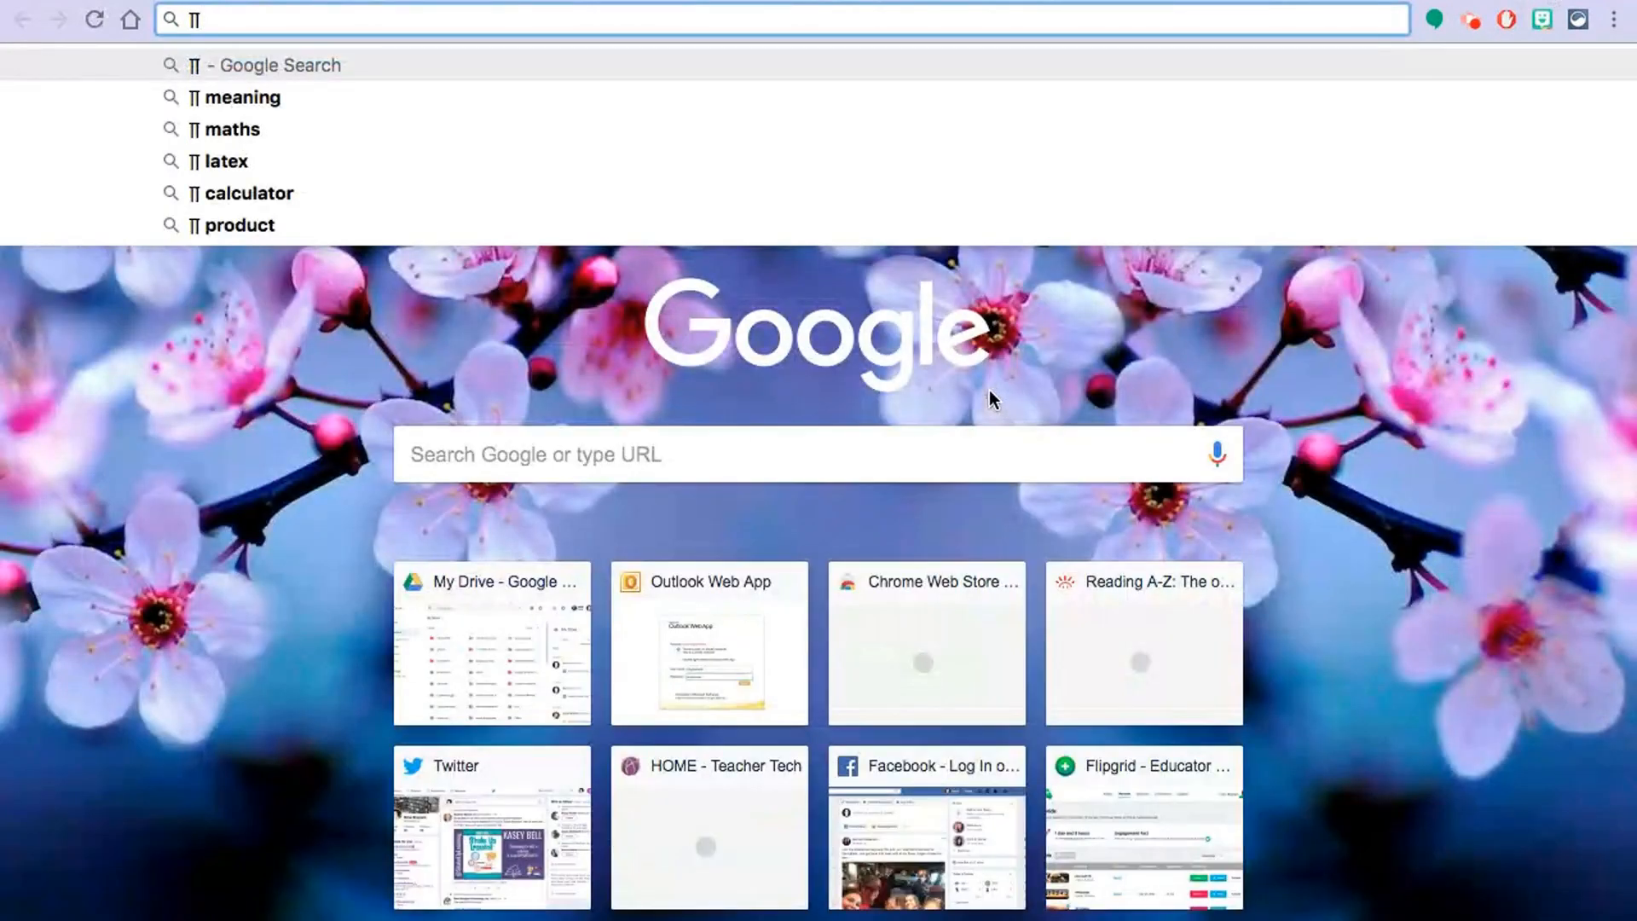
click(225, 358)
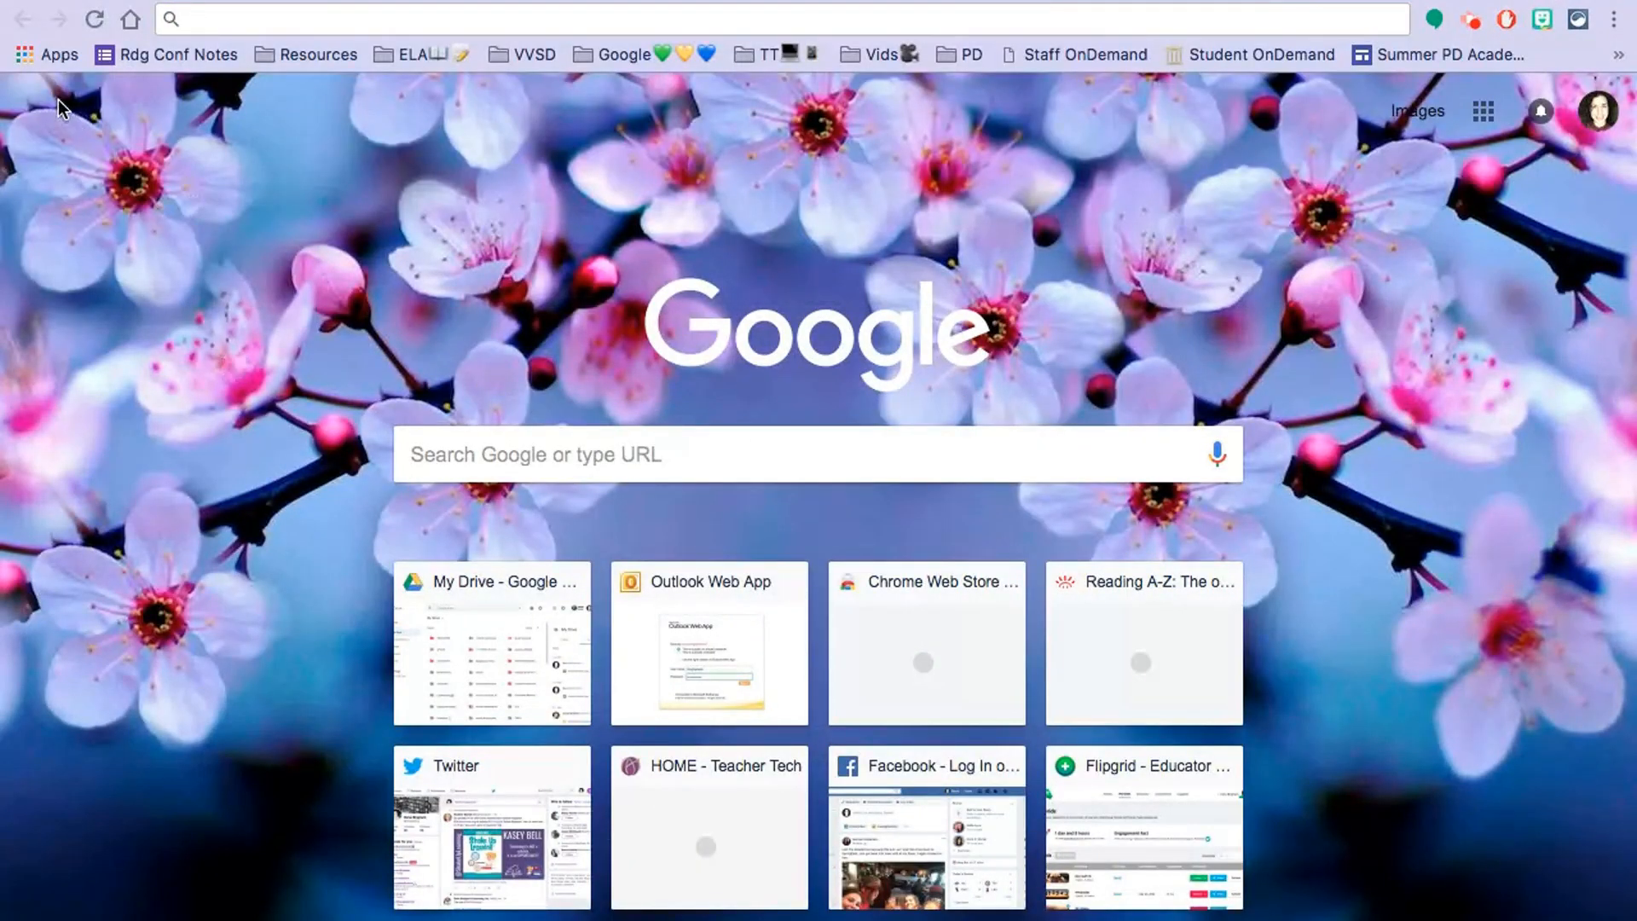
click(55, 55)
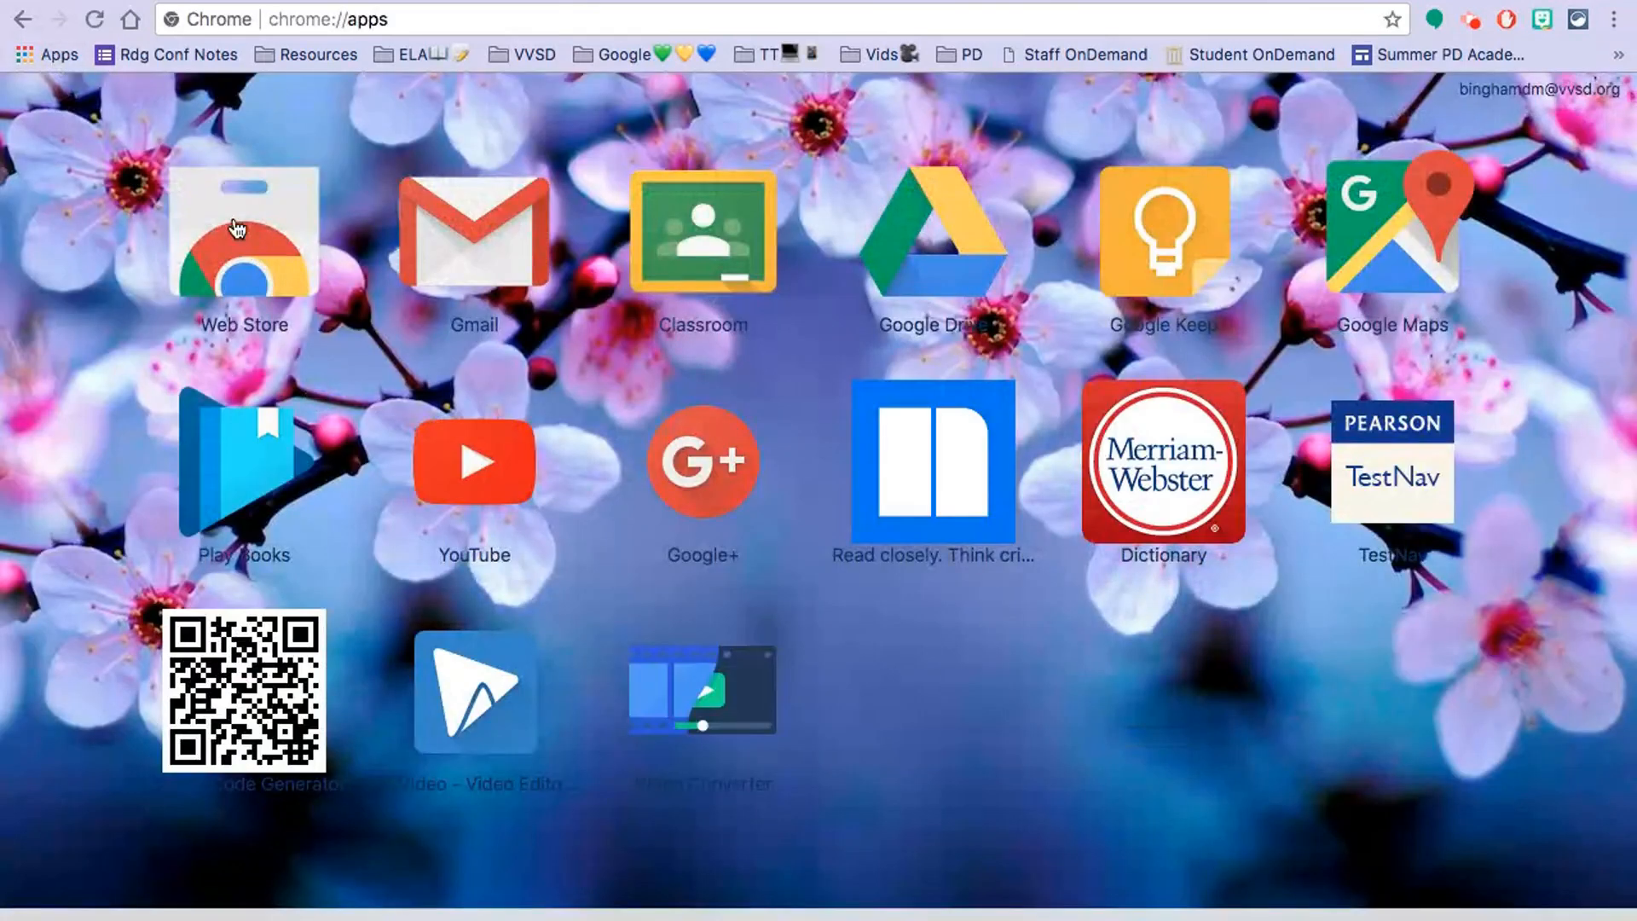
click(238, 228)
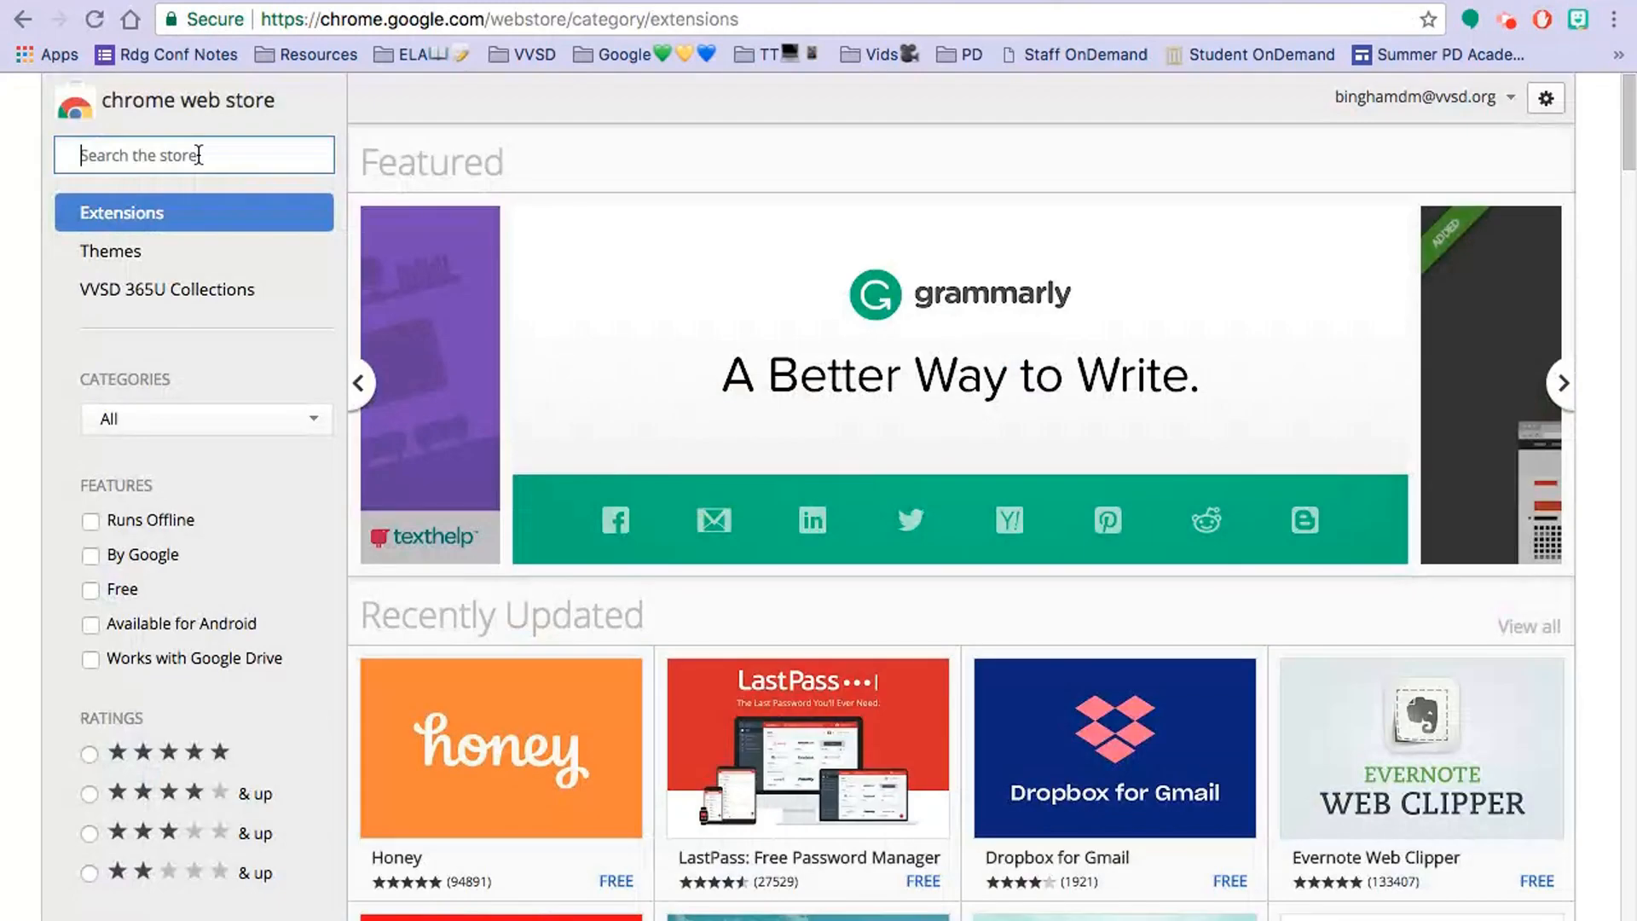
text(goobric)
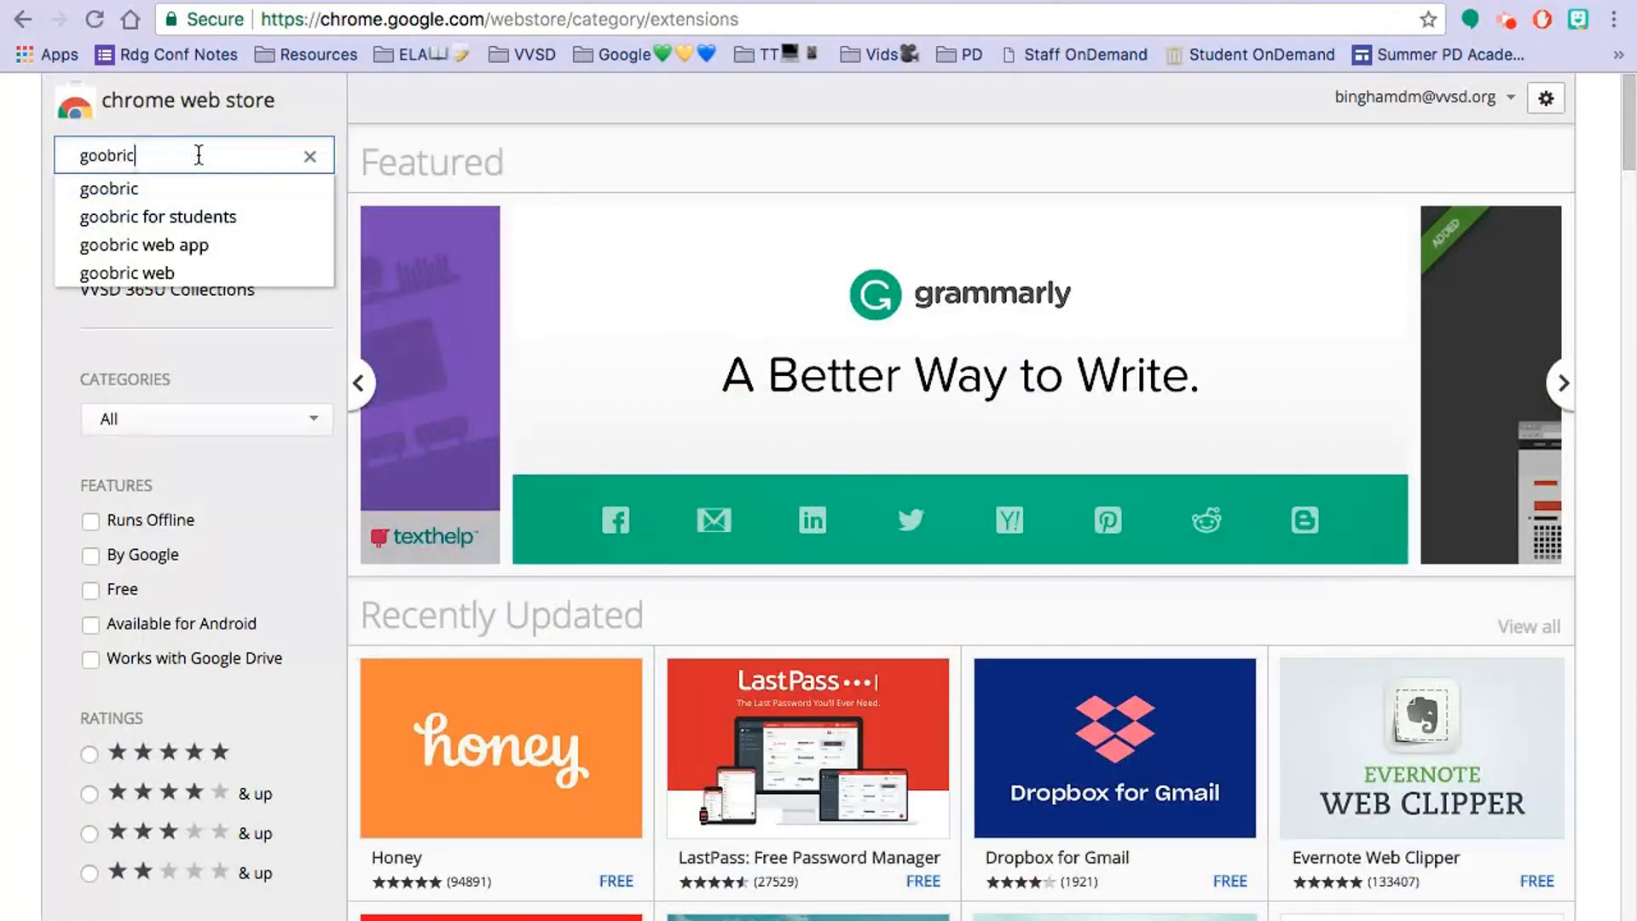
key(Return)
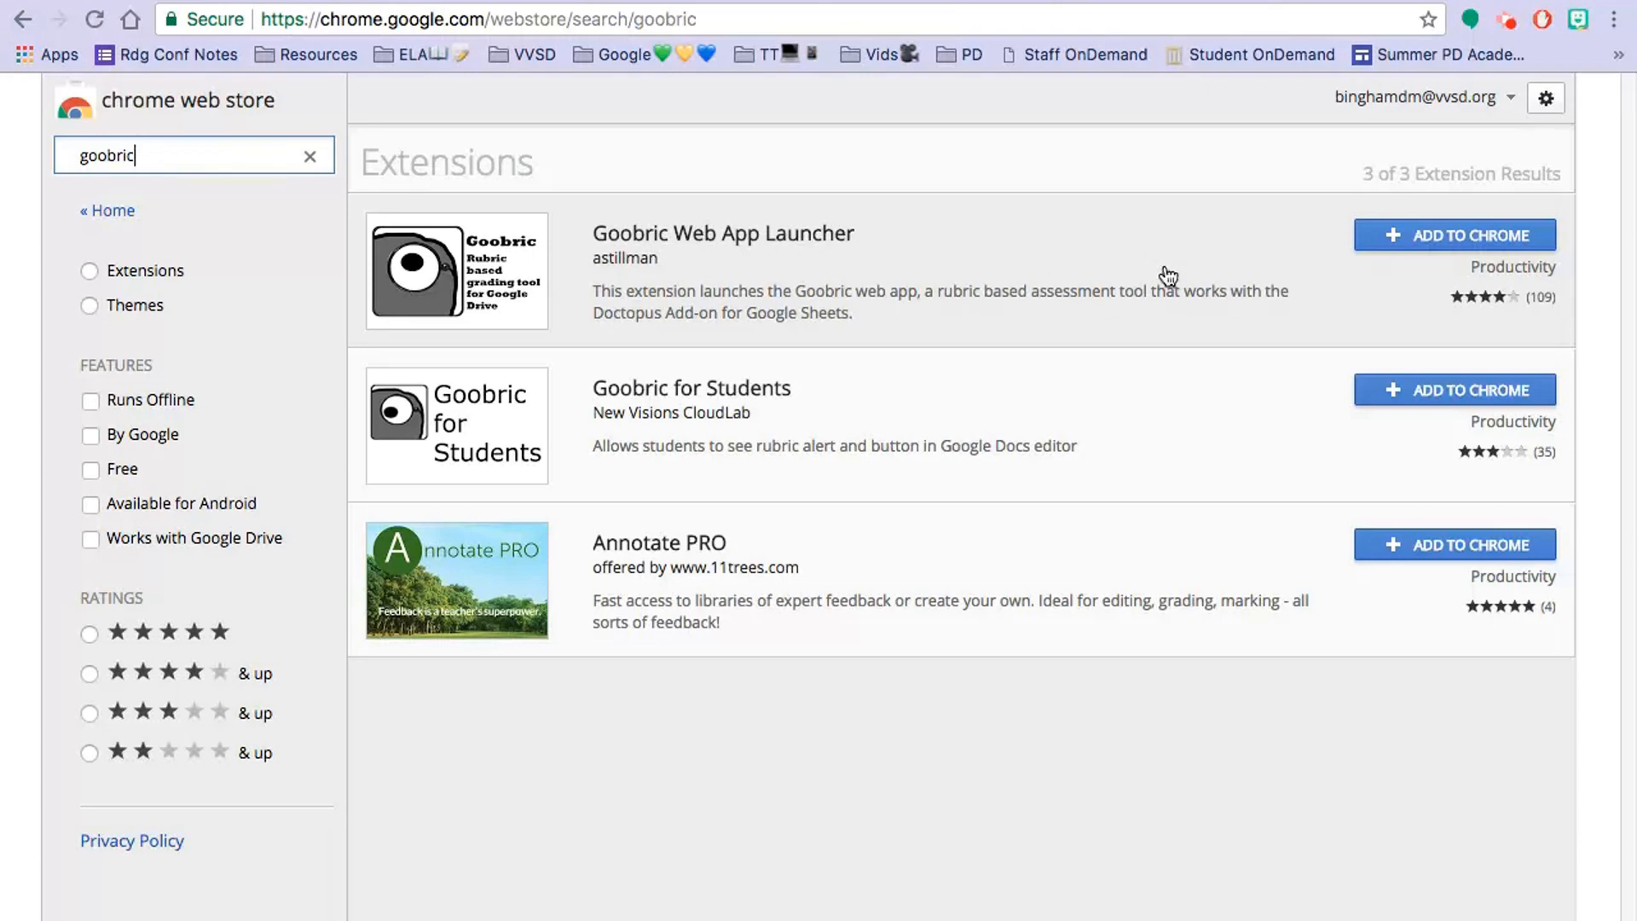
Add the Goobric Web App Launcher extension to Chrome and dismiss its notice.
click(1511, 243)
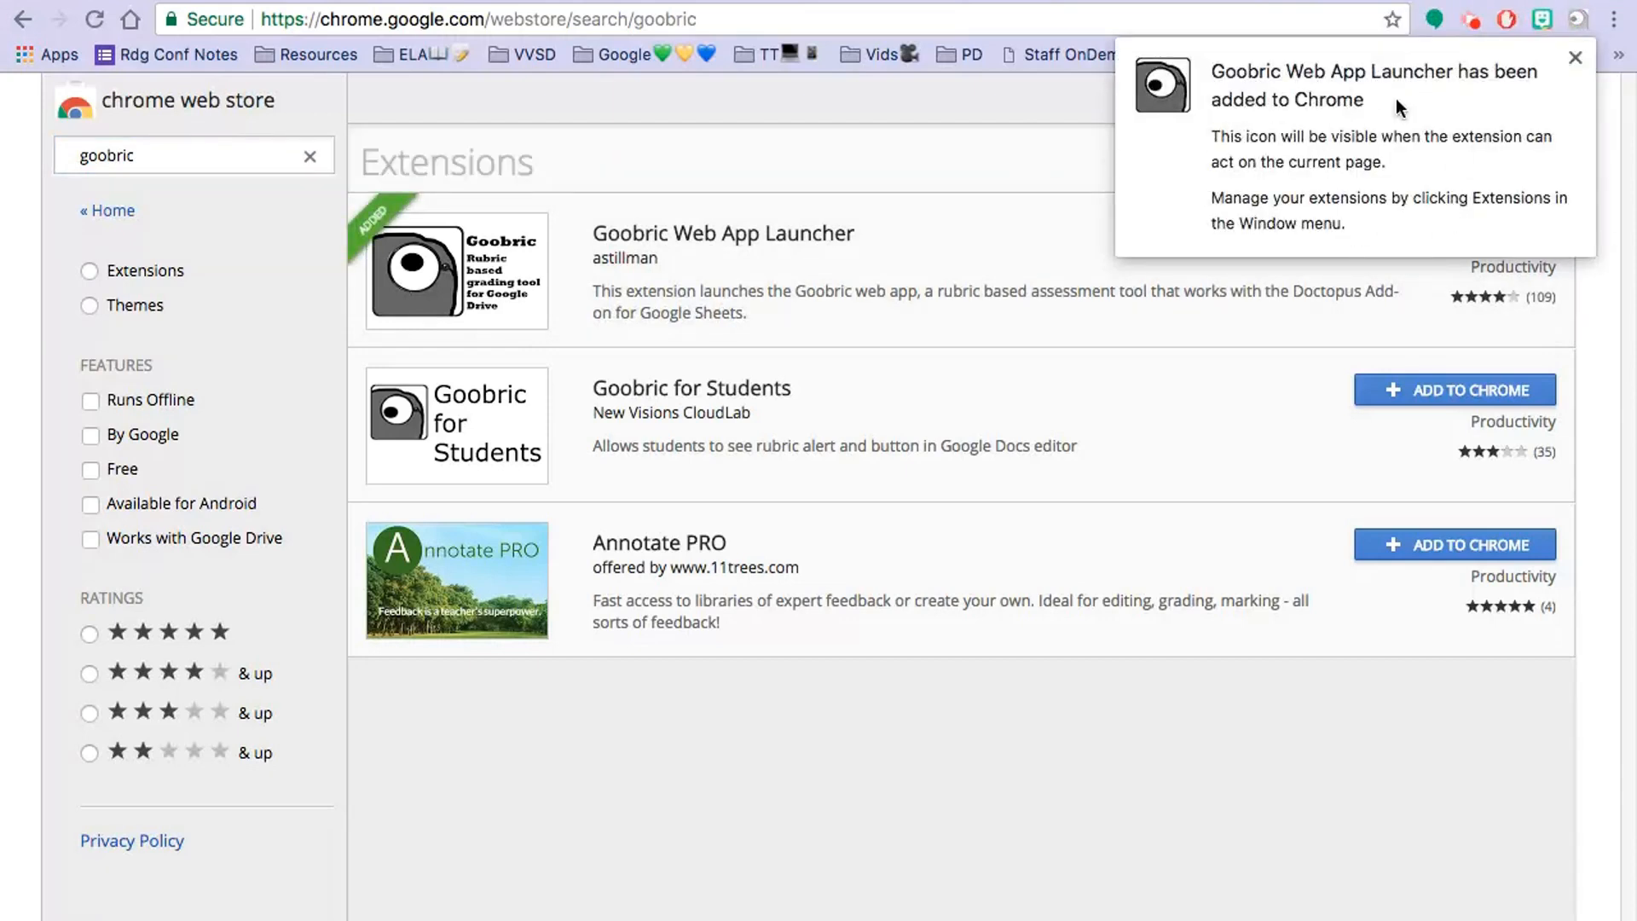
click(1575, 60)
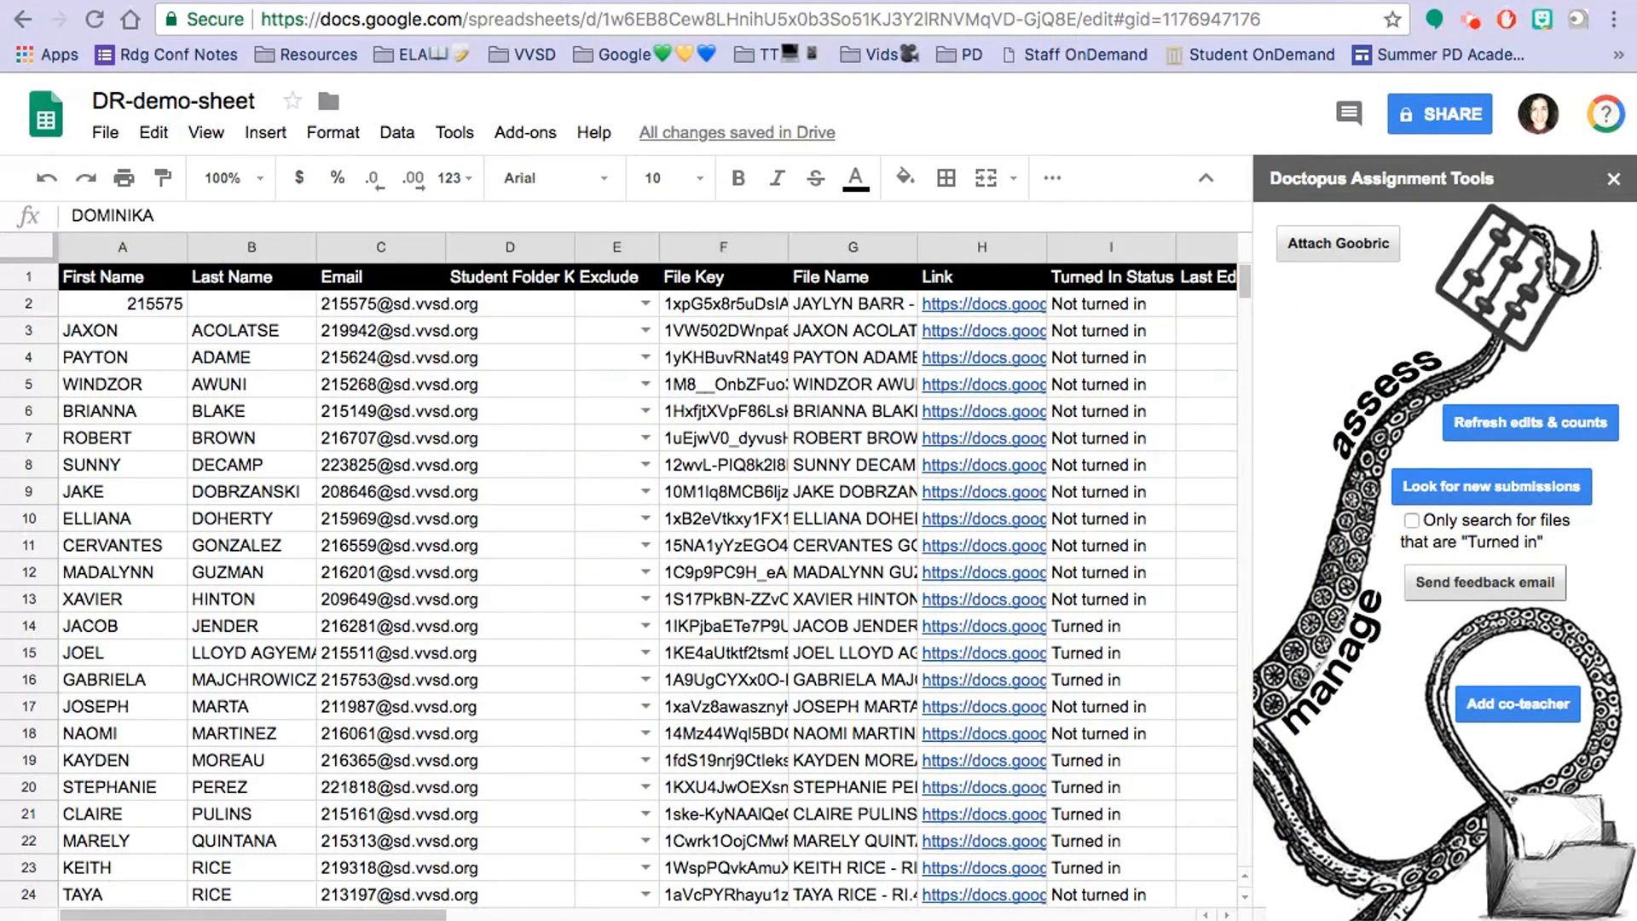
From the Attach Goobric dialog in DR-demo-sheet, copy the numeric rubric template to Drive and review its notes on skills and scores.
click(1354, 242)
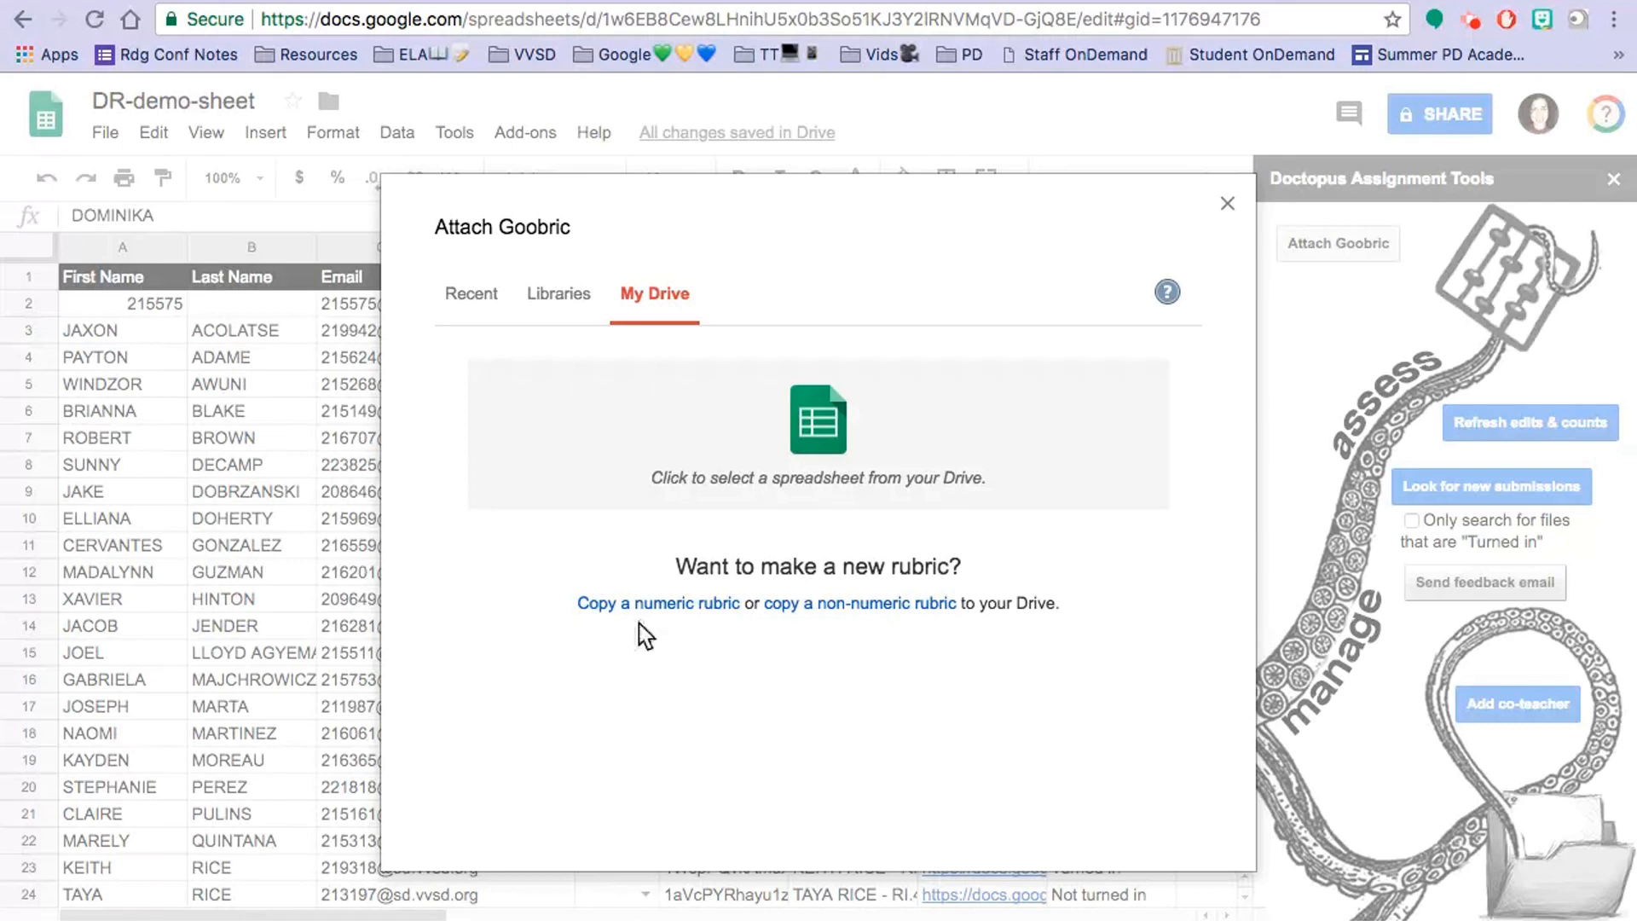
click(665, 604)
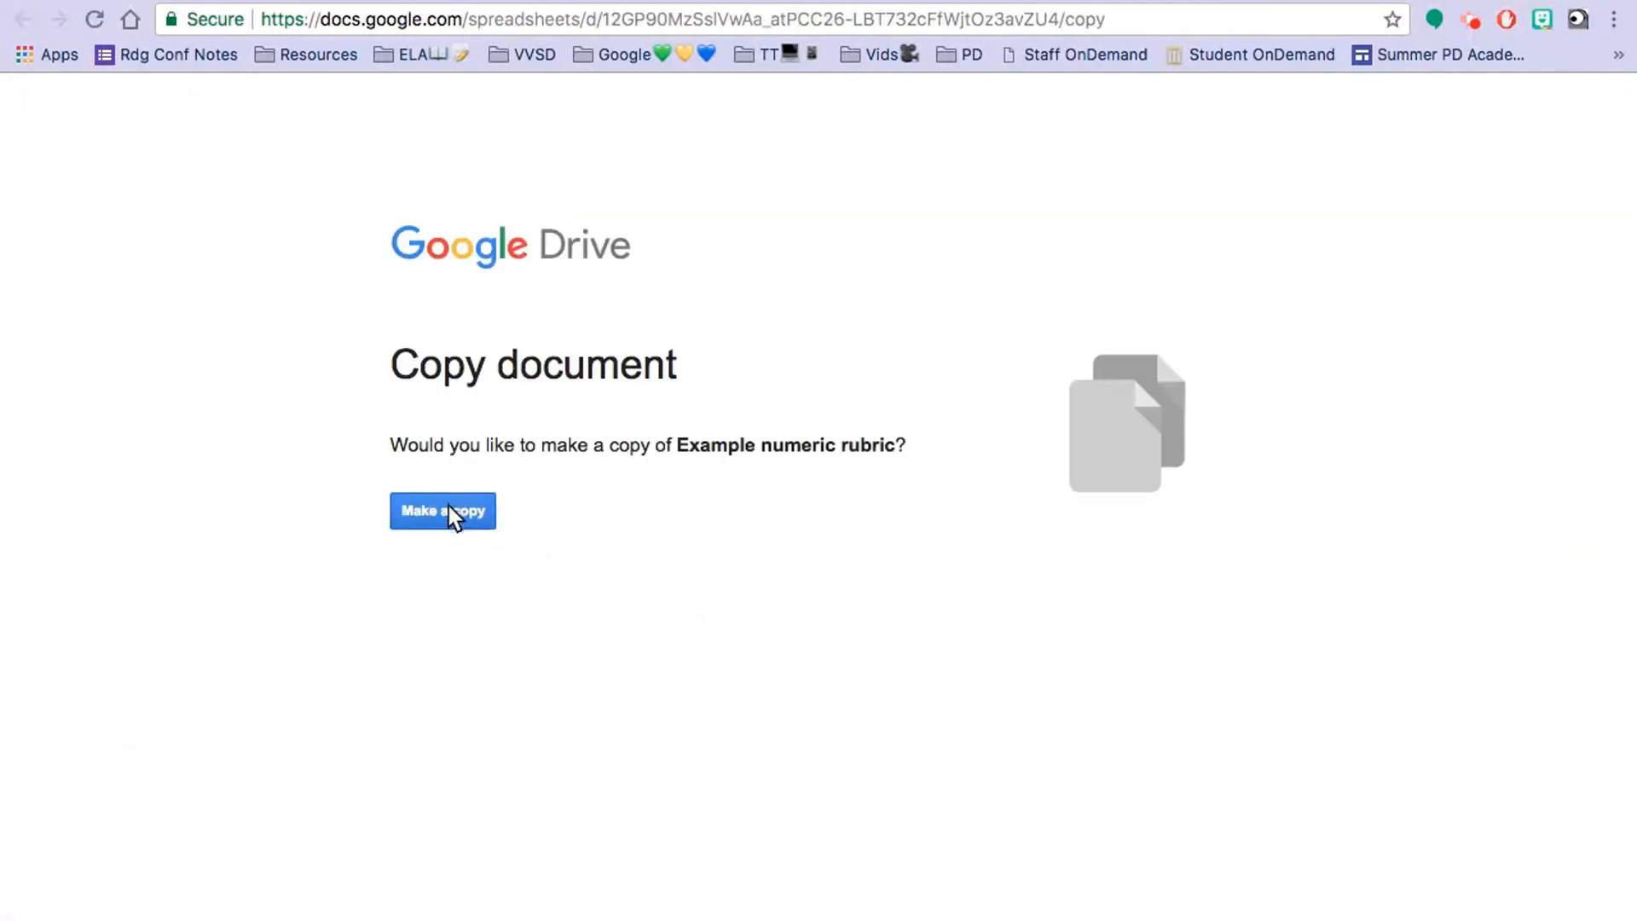
click(441, 513)
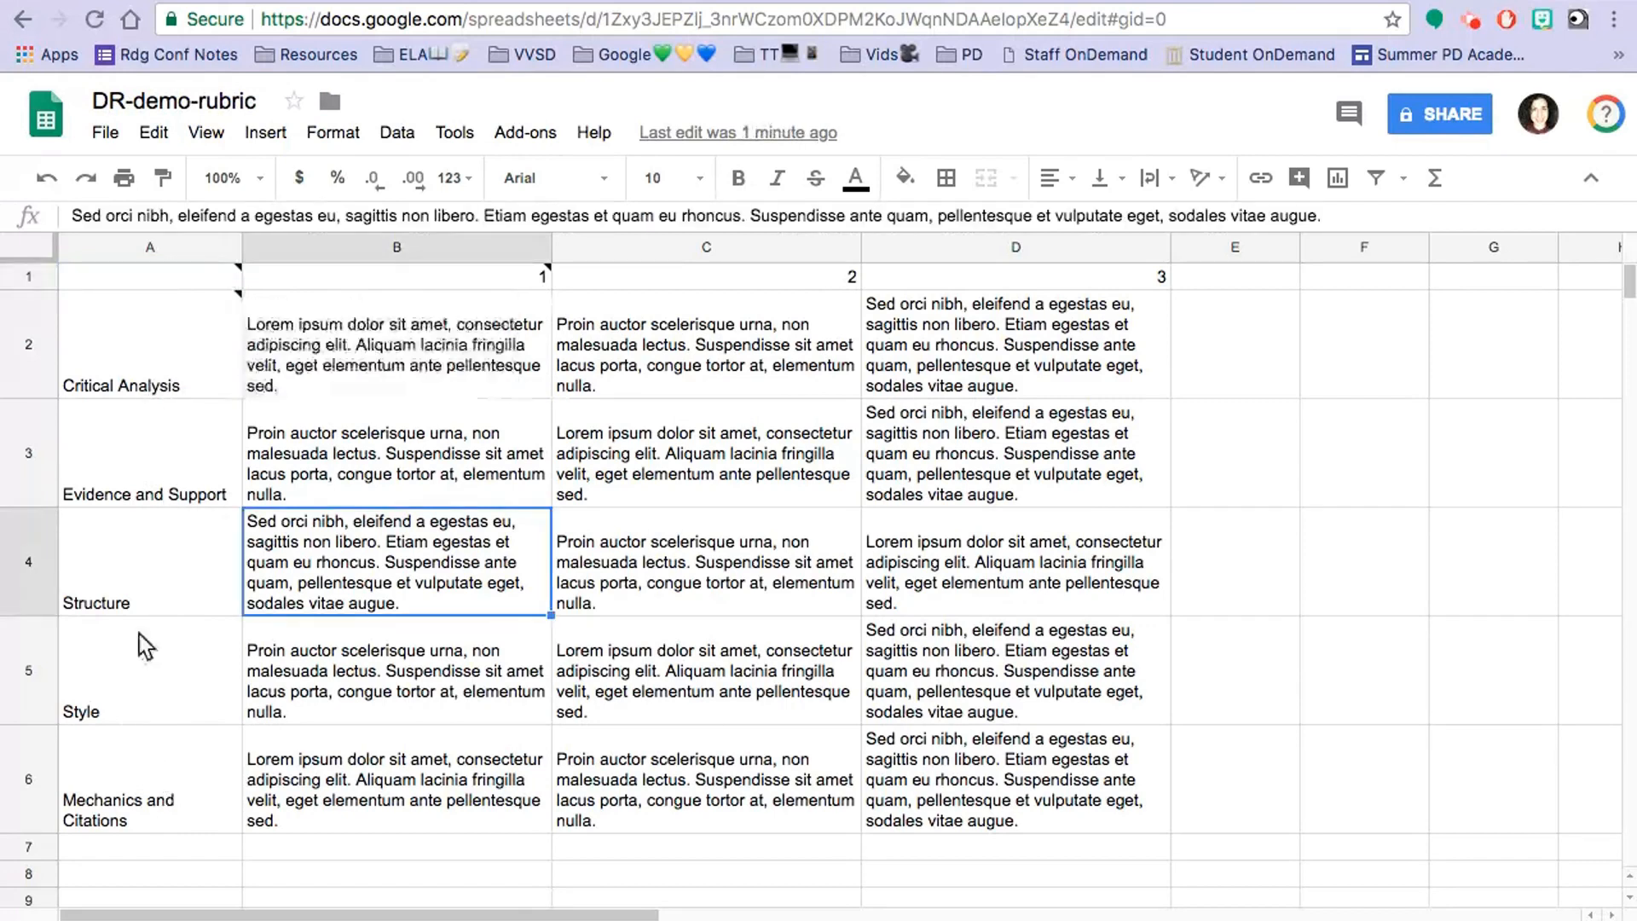
mouse_move(209, 329)
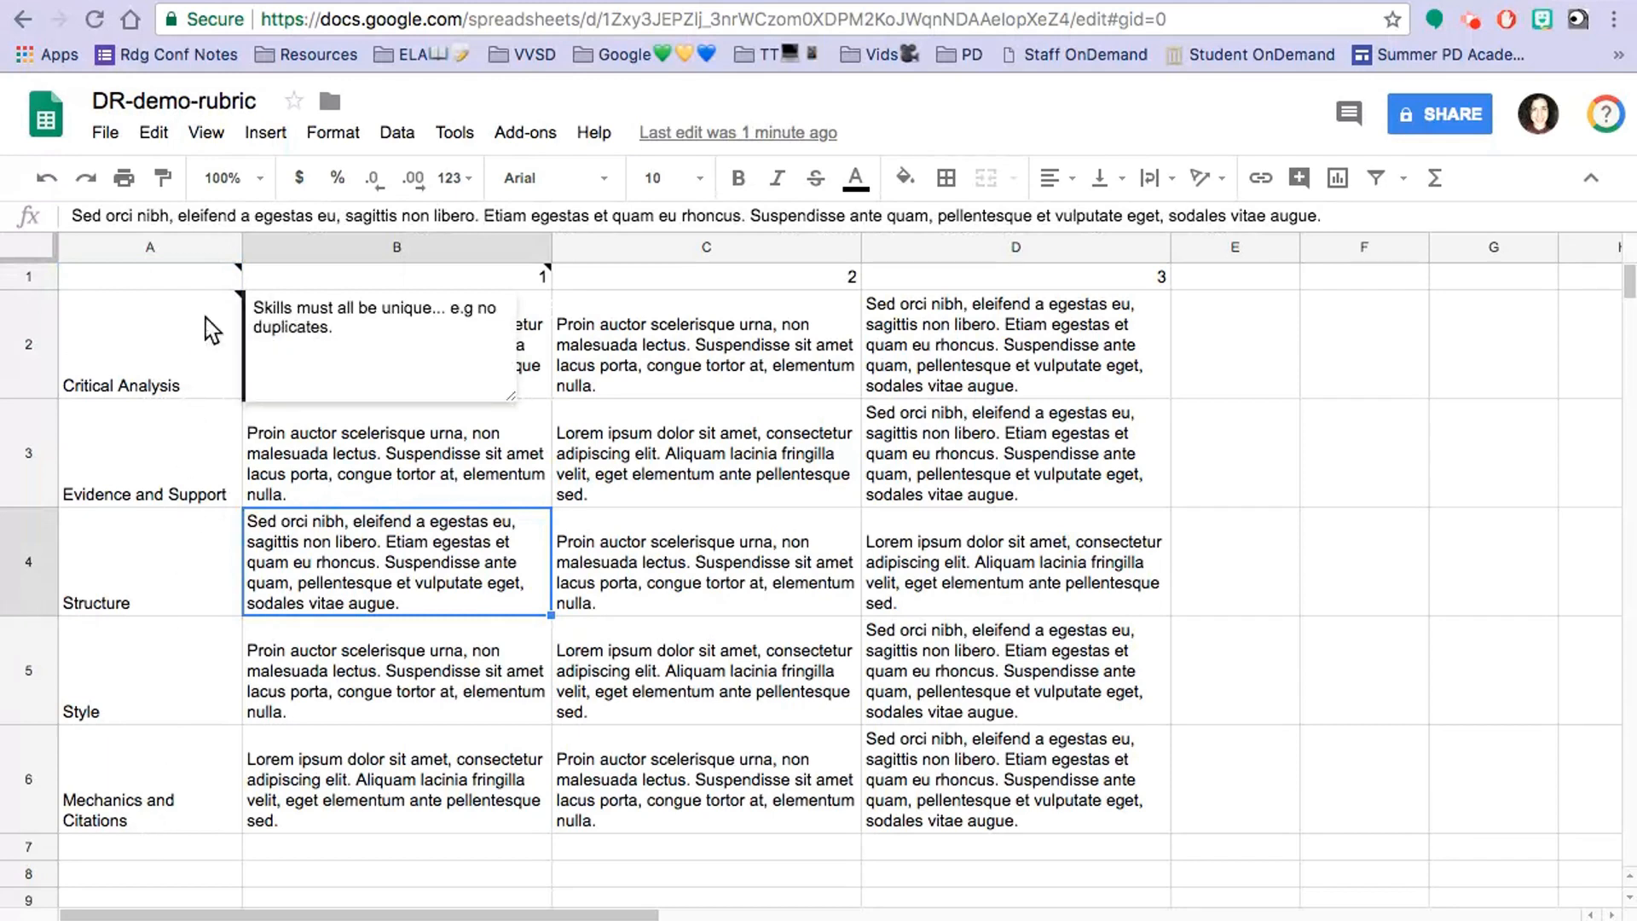
mouse_move(461, 277)
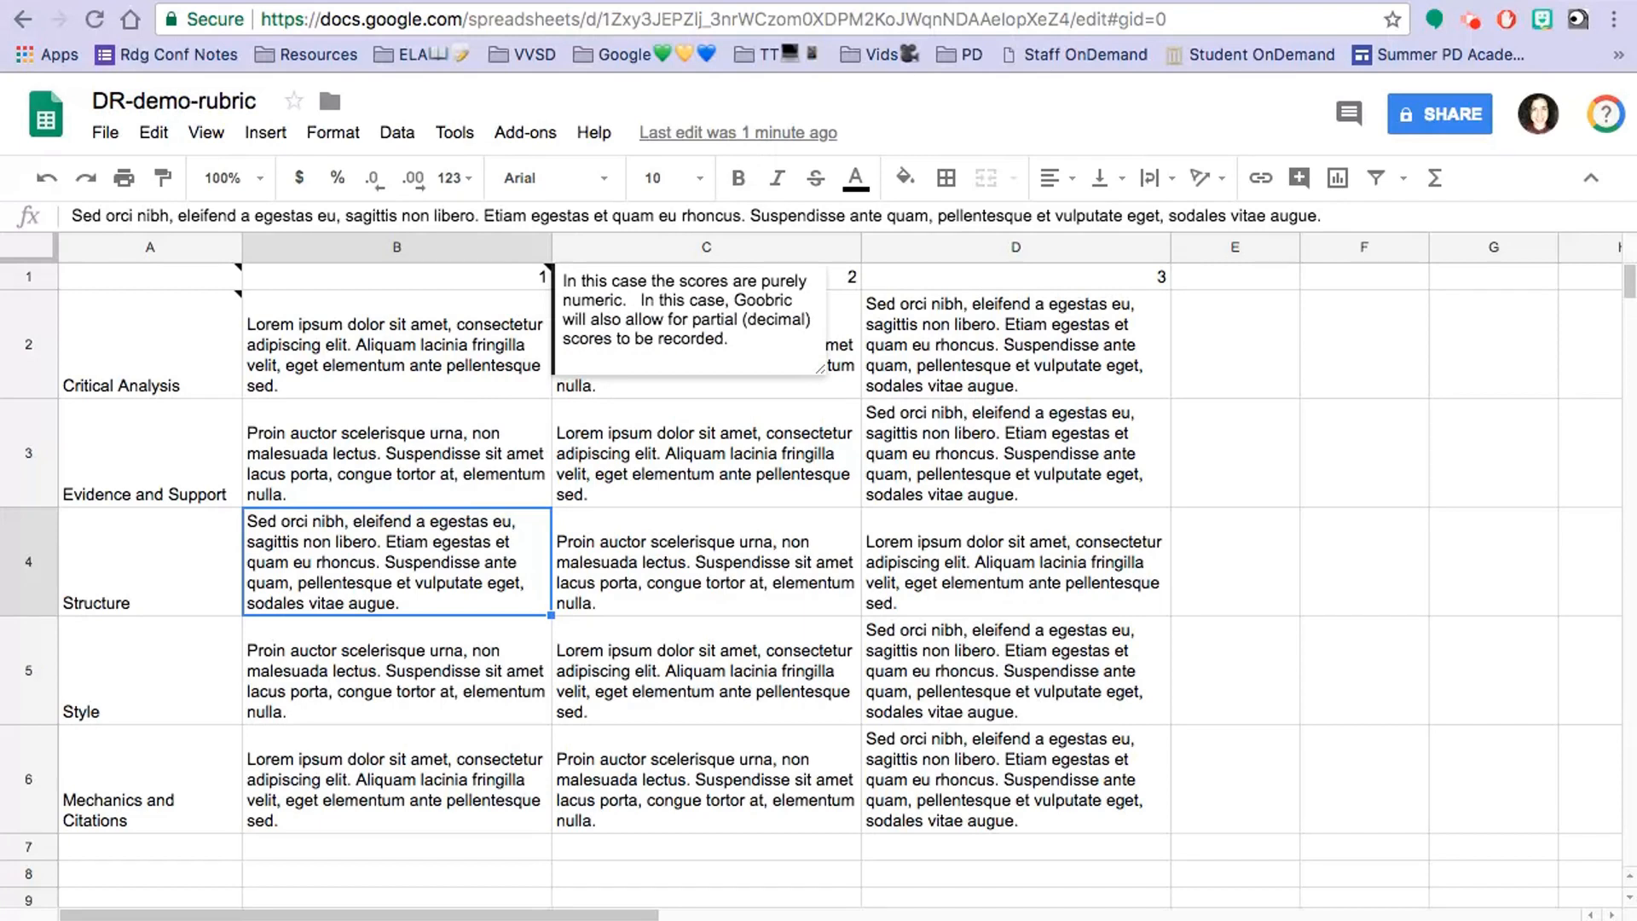
click(396, 344)
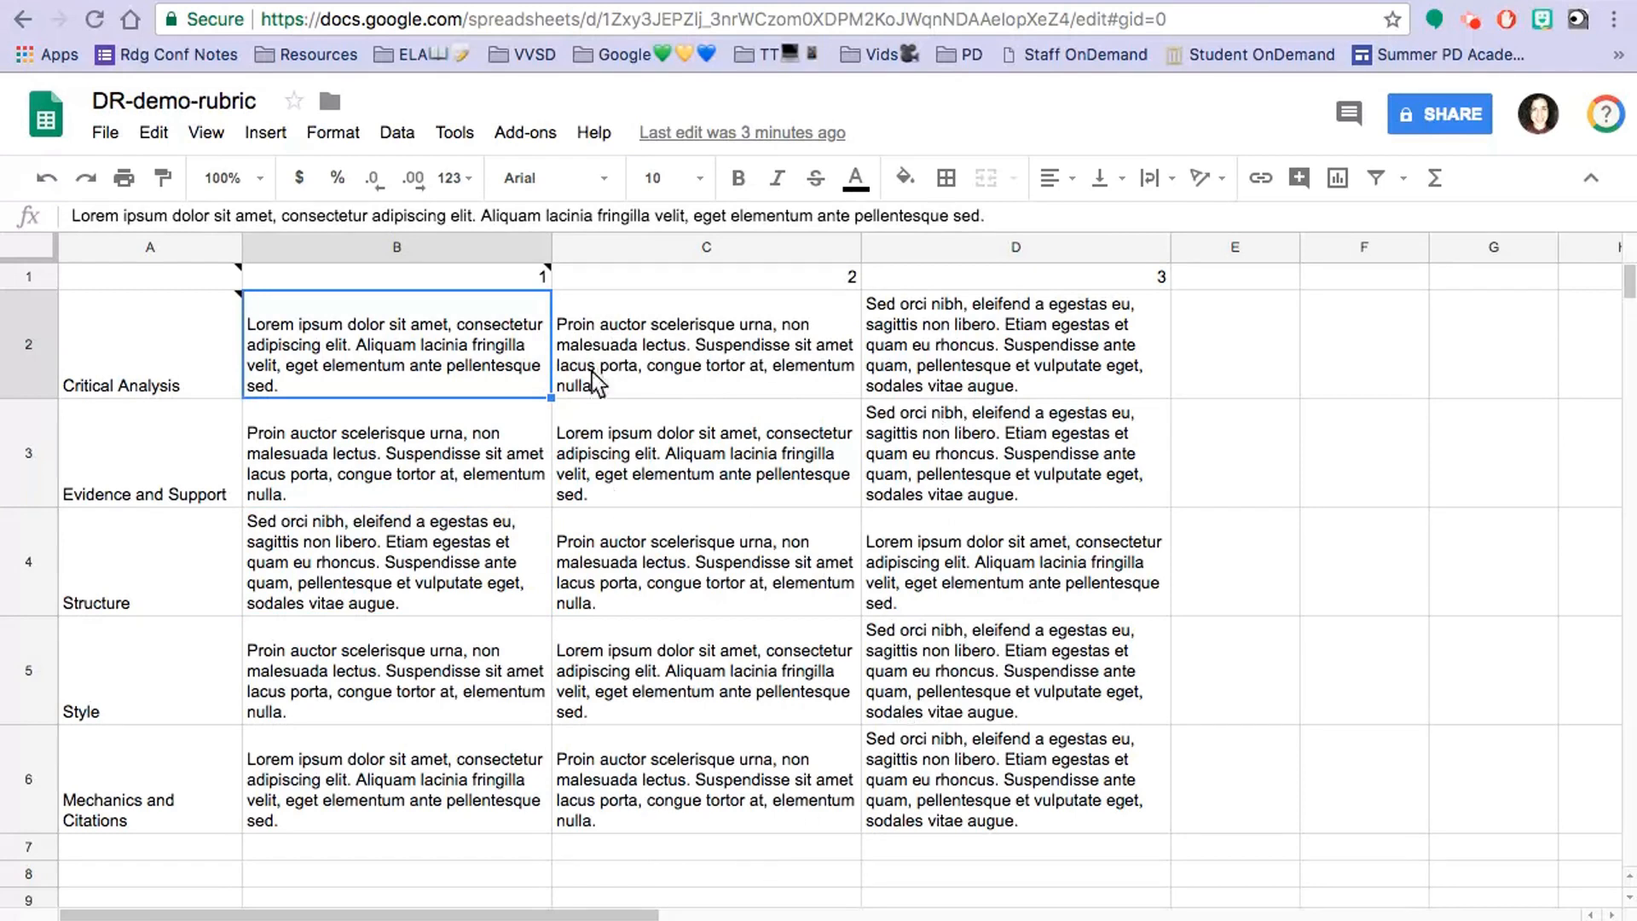
mouse_move(171, 380)
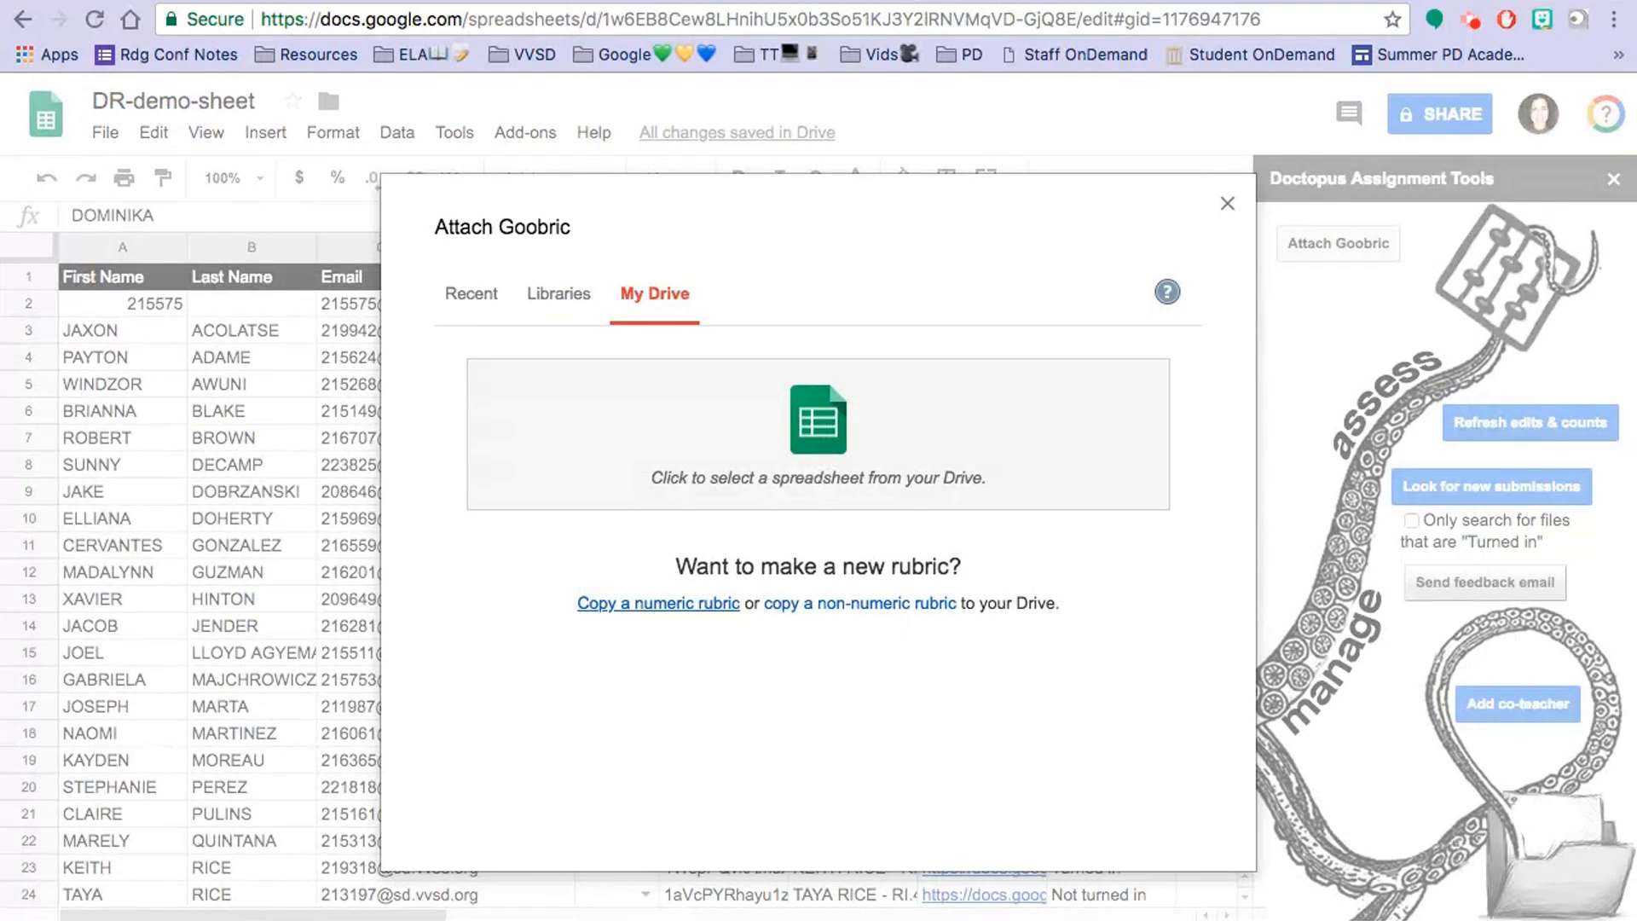
Attach DR-demo-rubric from Drive, keeping student viewing, self/peer assessment and student email notification enabled.
click(834, 430)
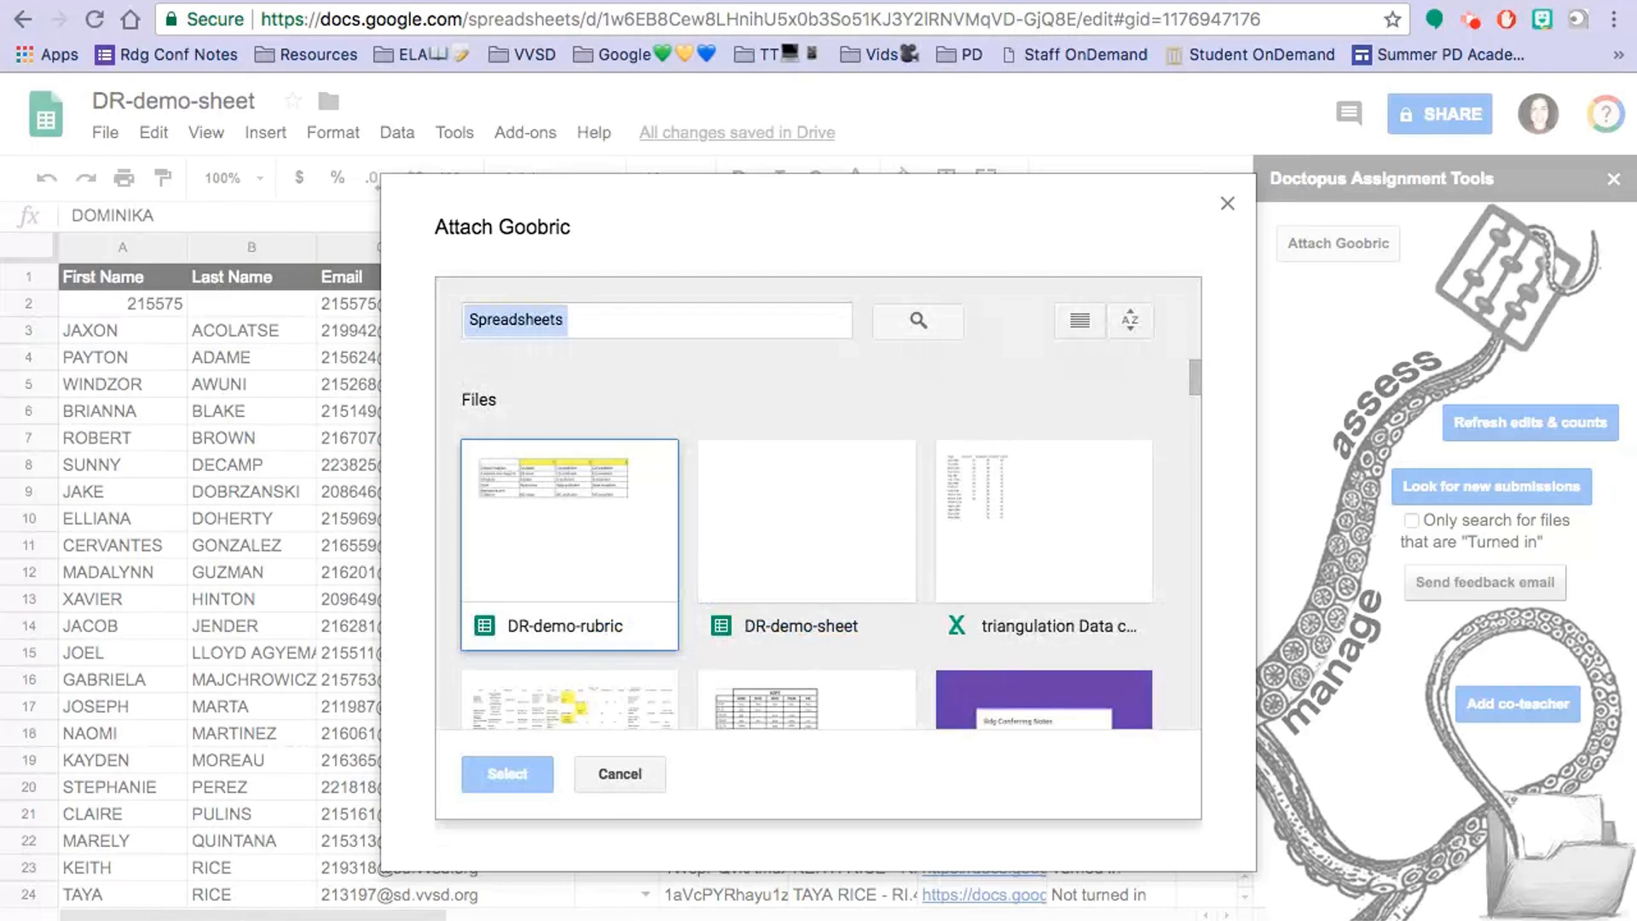
click(539, 566)
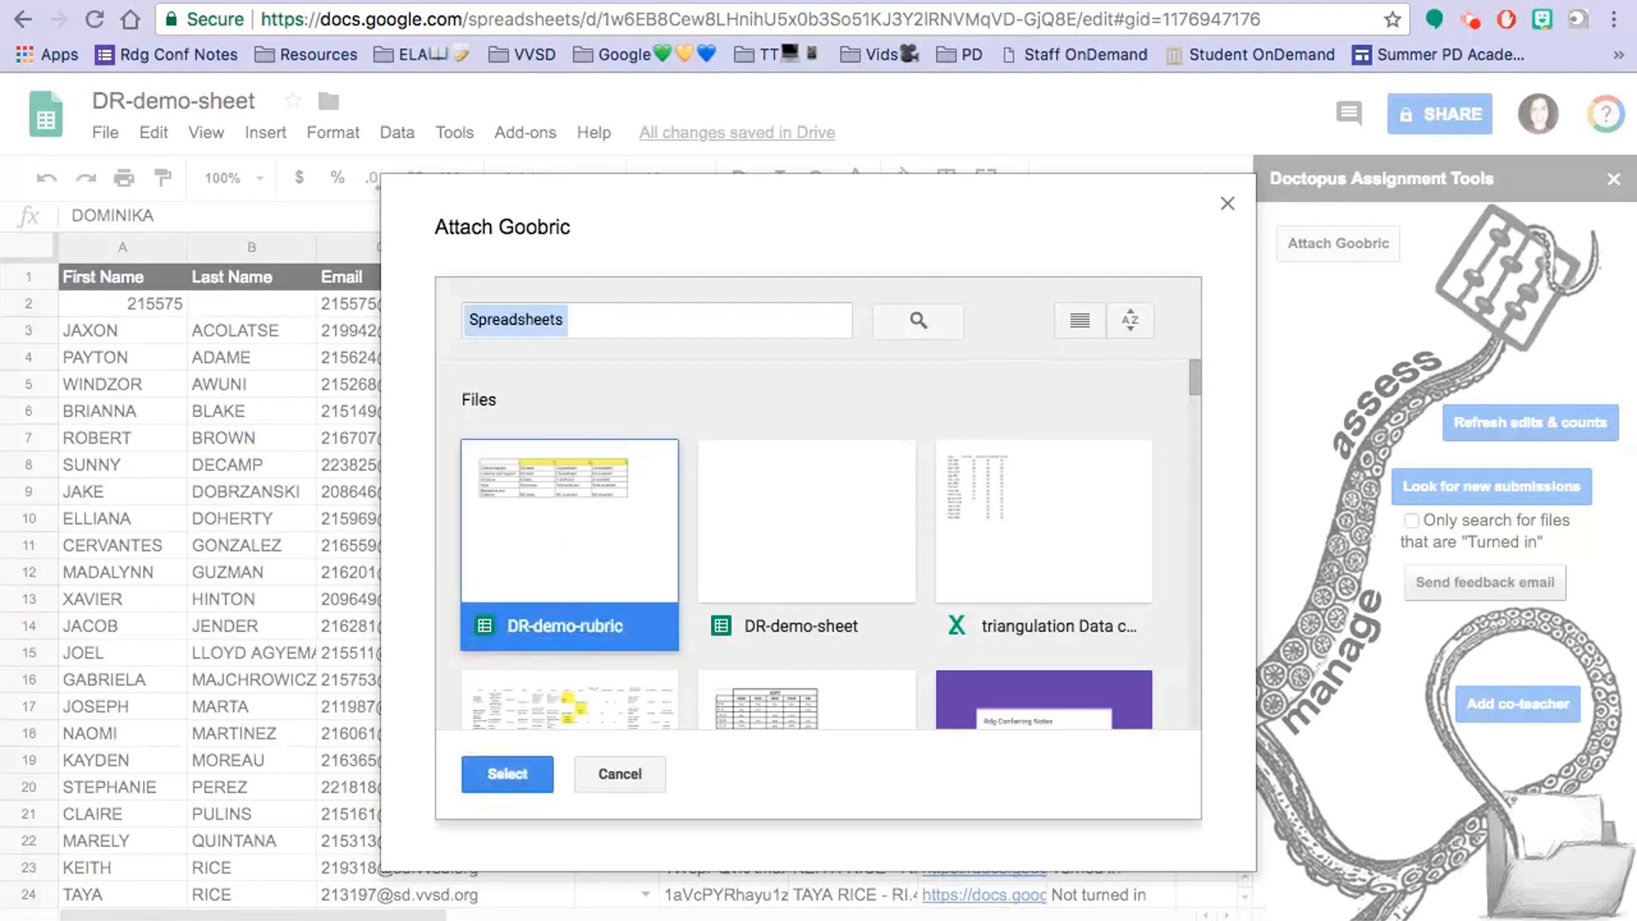
click(494, 763)
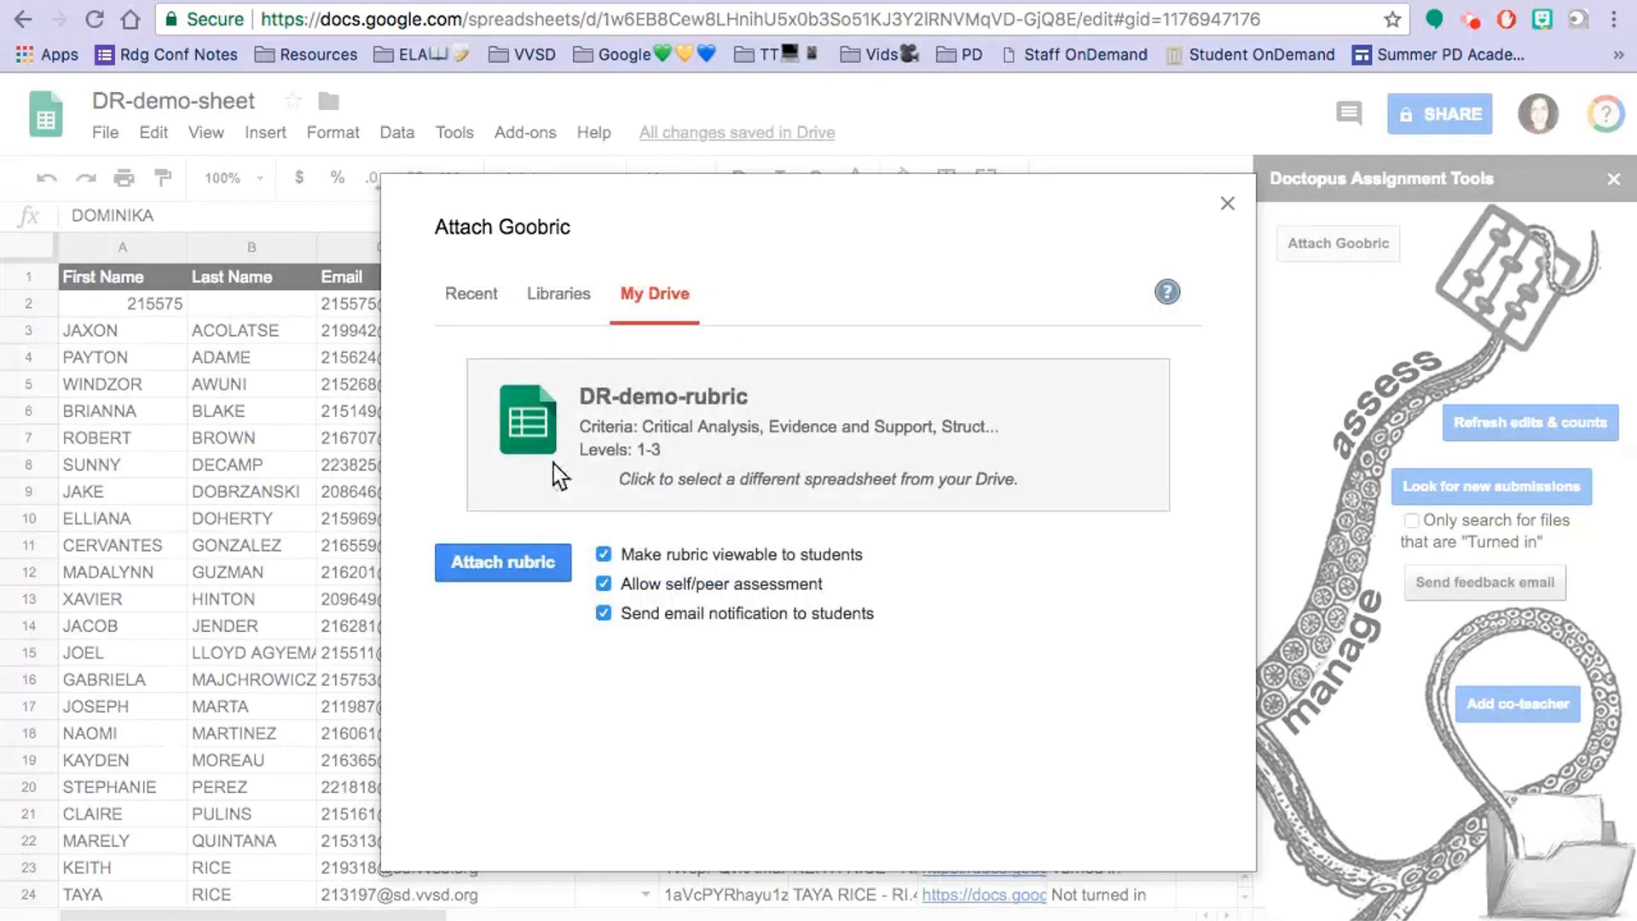
click(495, 562)
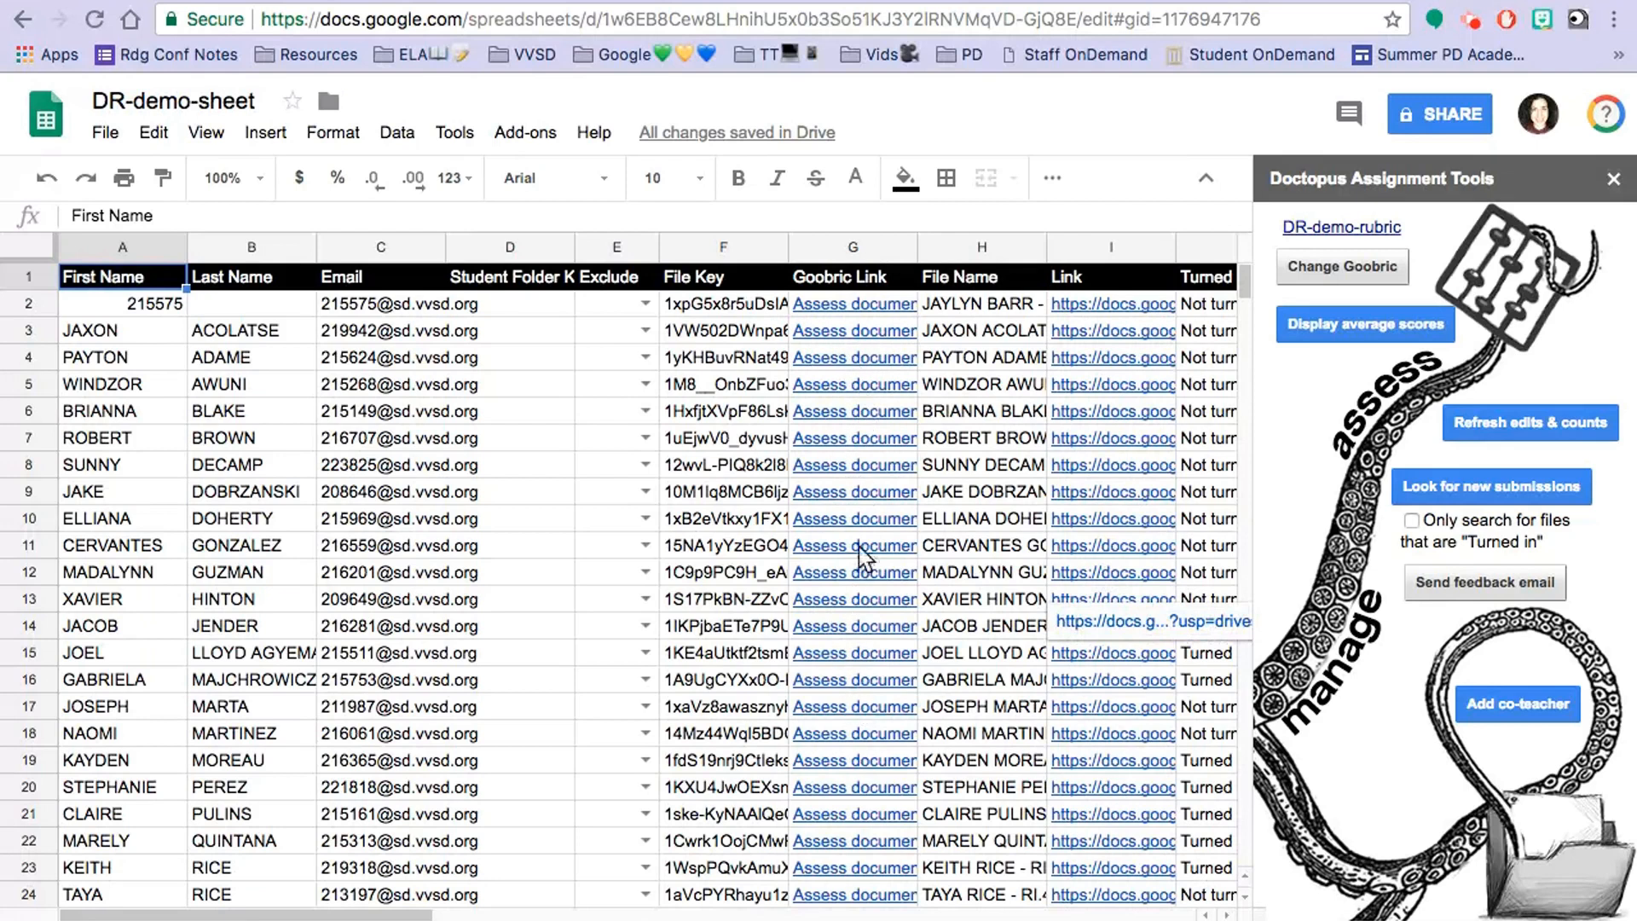
Open the Goobric assessment for the student in row 22 and read through the exit ticket document.
scroll(826, 581, down, 1)
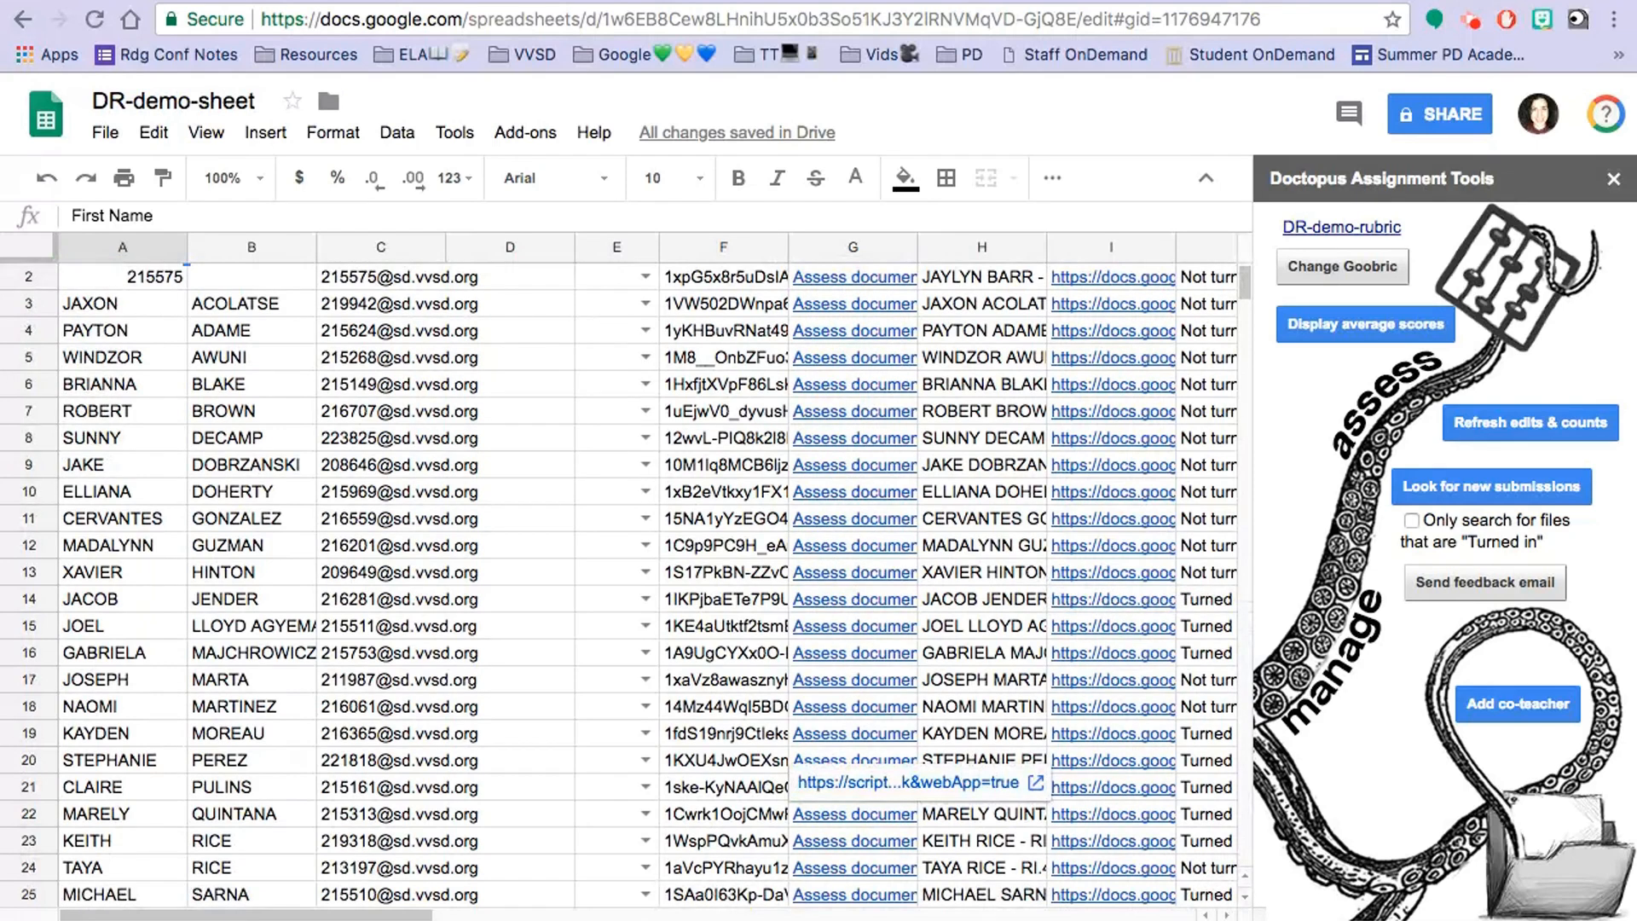
scroll(857, 508, up, 1)
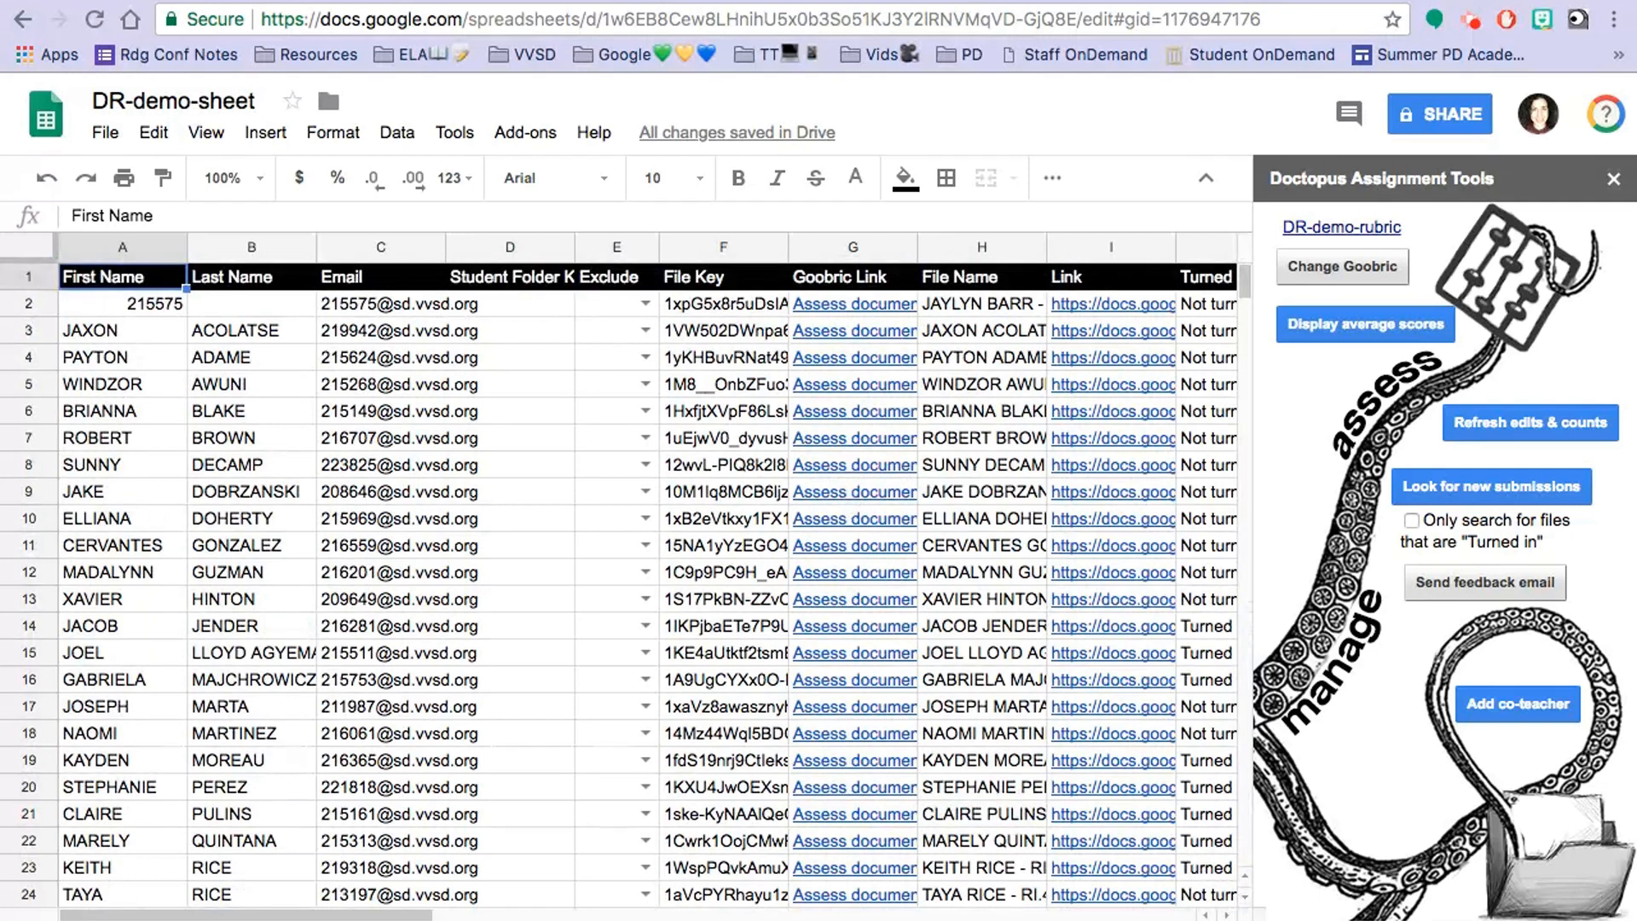
scroll(625, 583, down, 6)
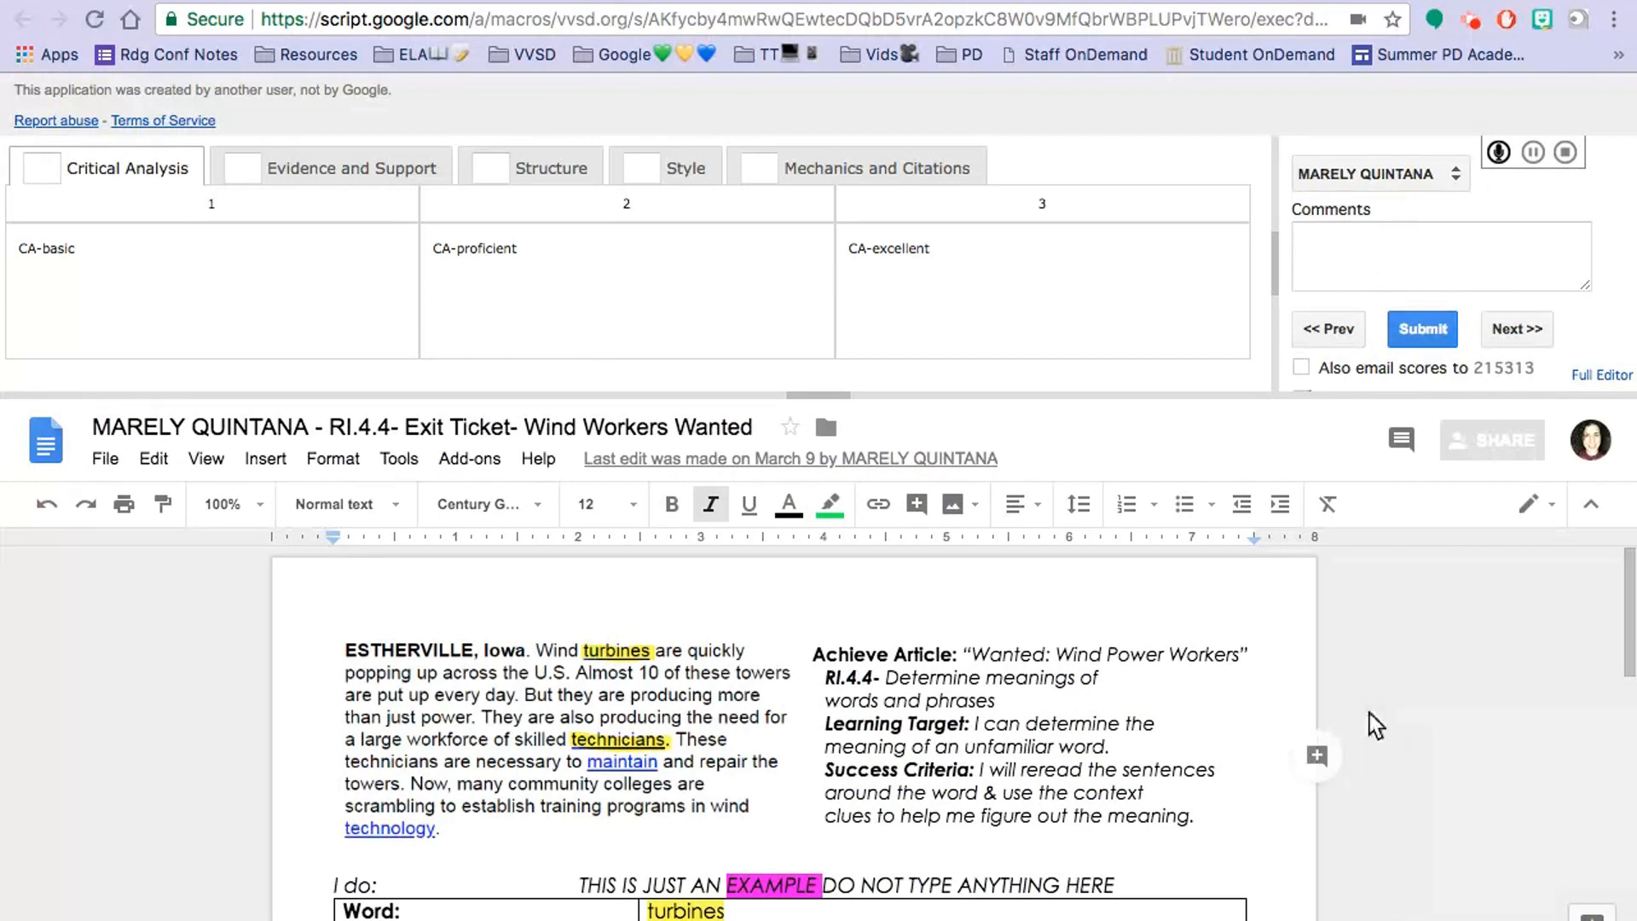
scroll(793, 733, down, 10)
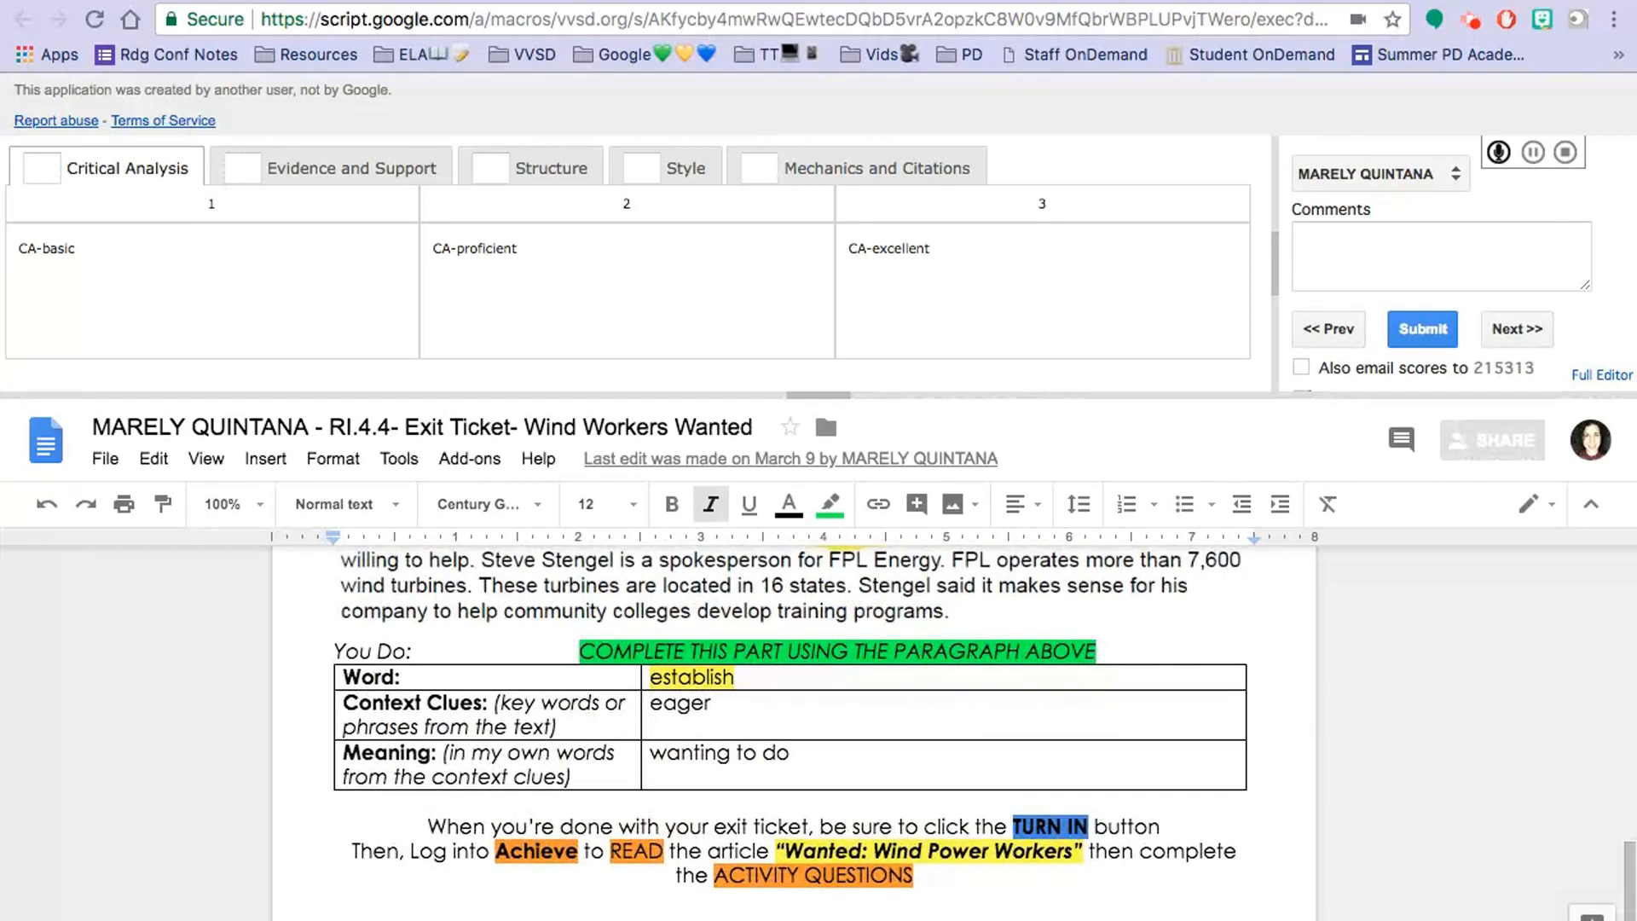
scroll(791, 732, up, 8)
scroll(793, 734, up, 5)
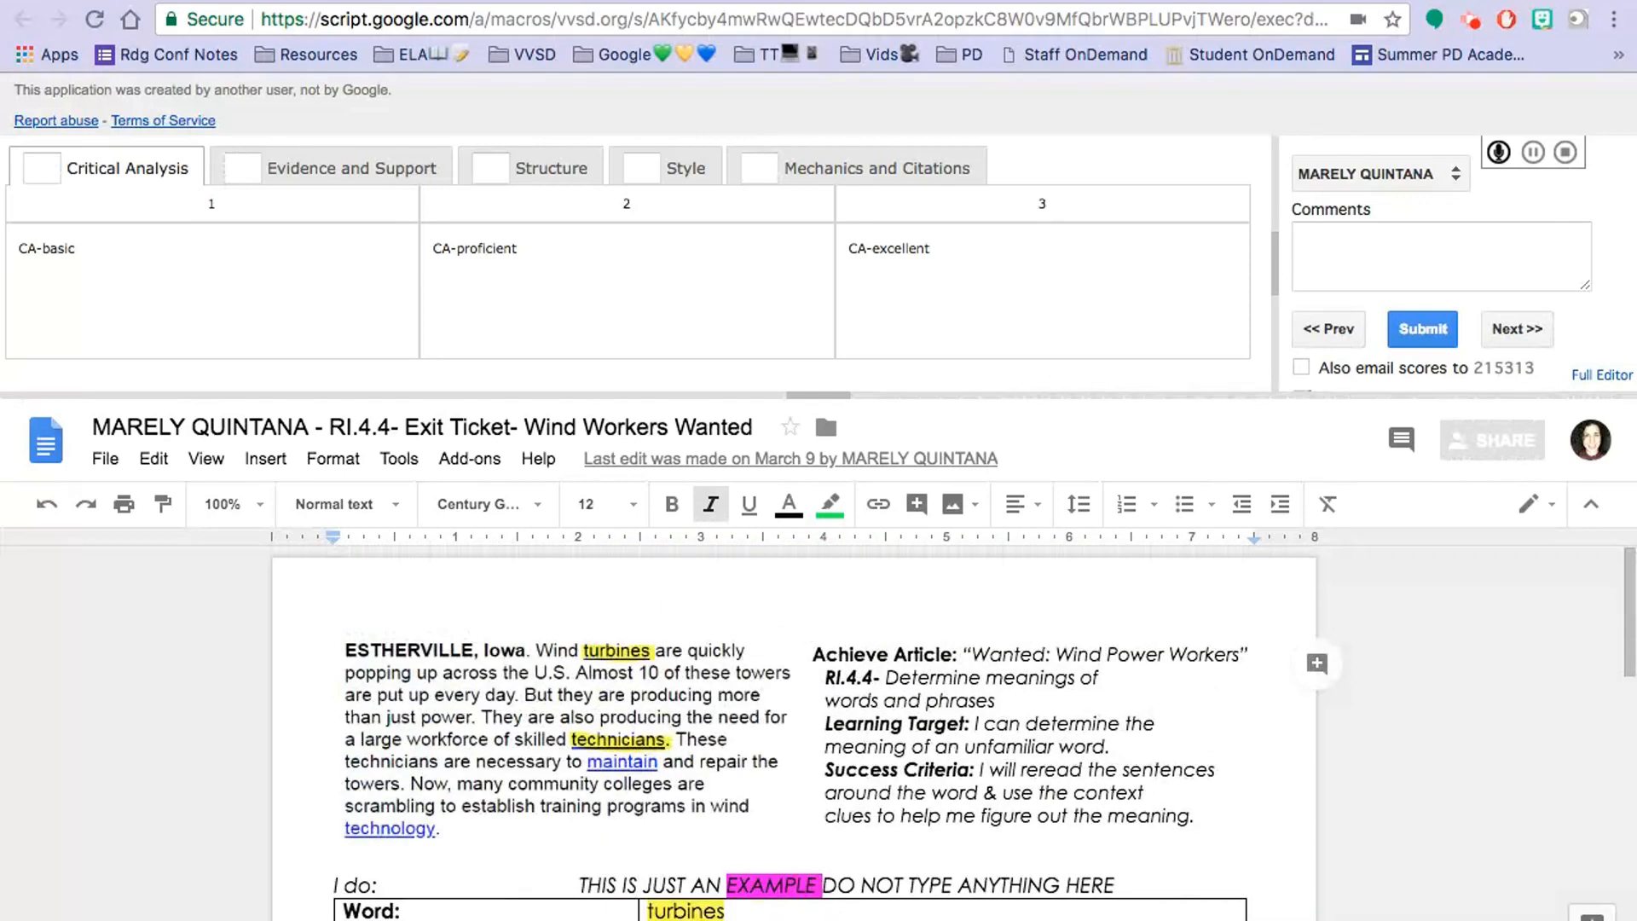
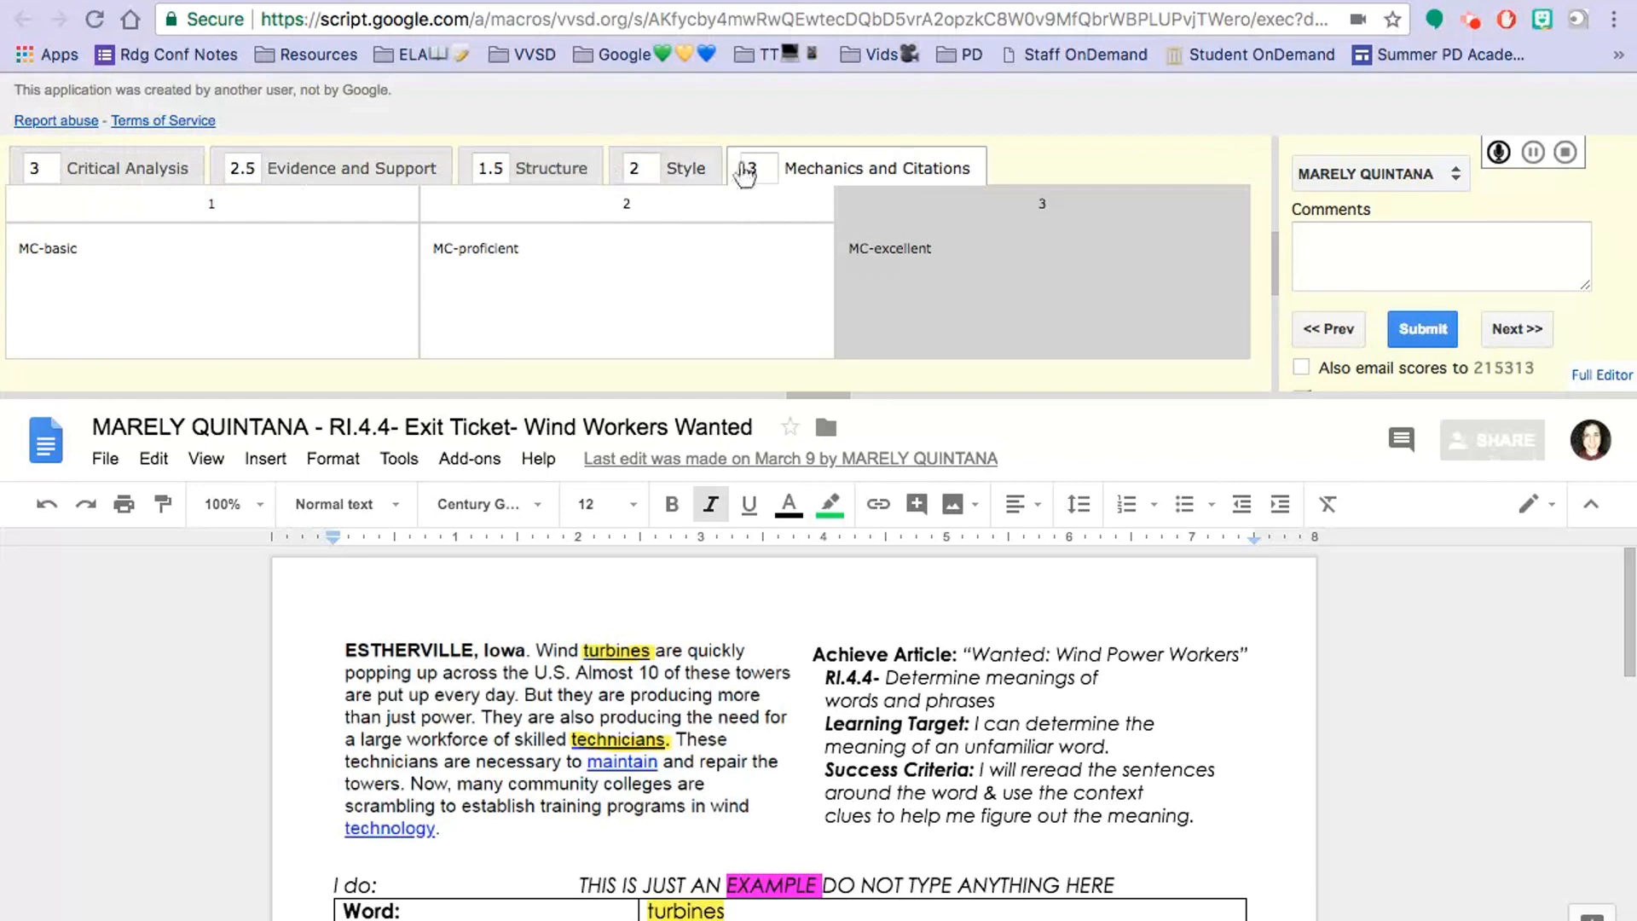
Comment "I'd like to confer with you about Structure. Let's set a goal in this area to move your learning along the progression." and submit the rubric.
click(1353, 236)
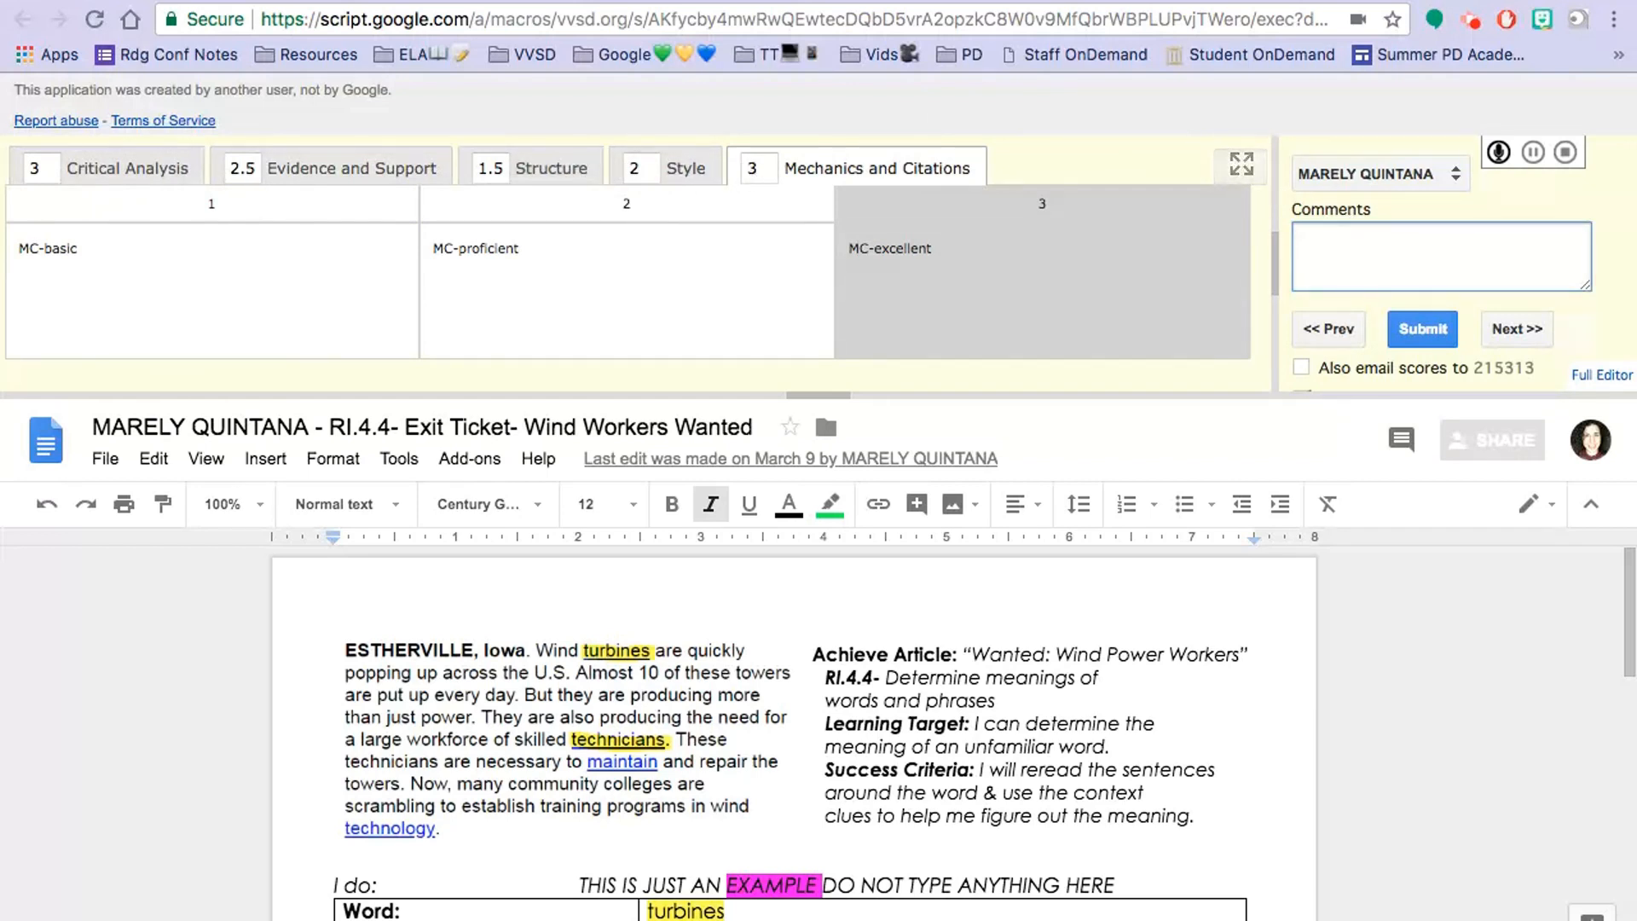
key(ctrl+v)
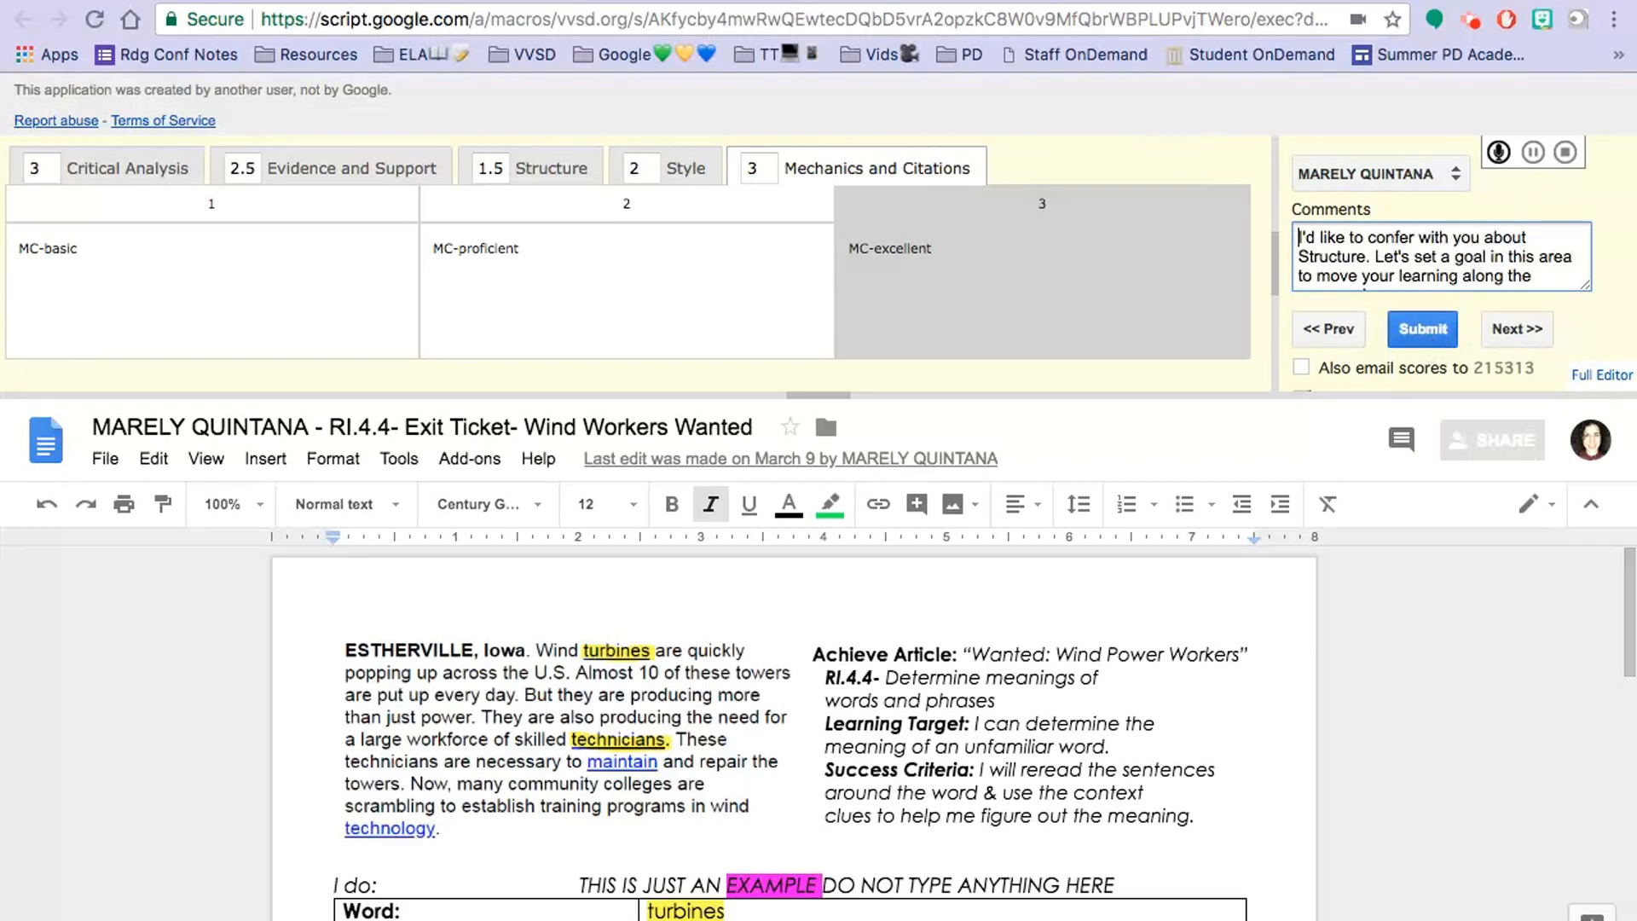
click(1432, 341)
click(1423, 341)
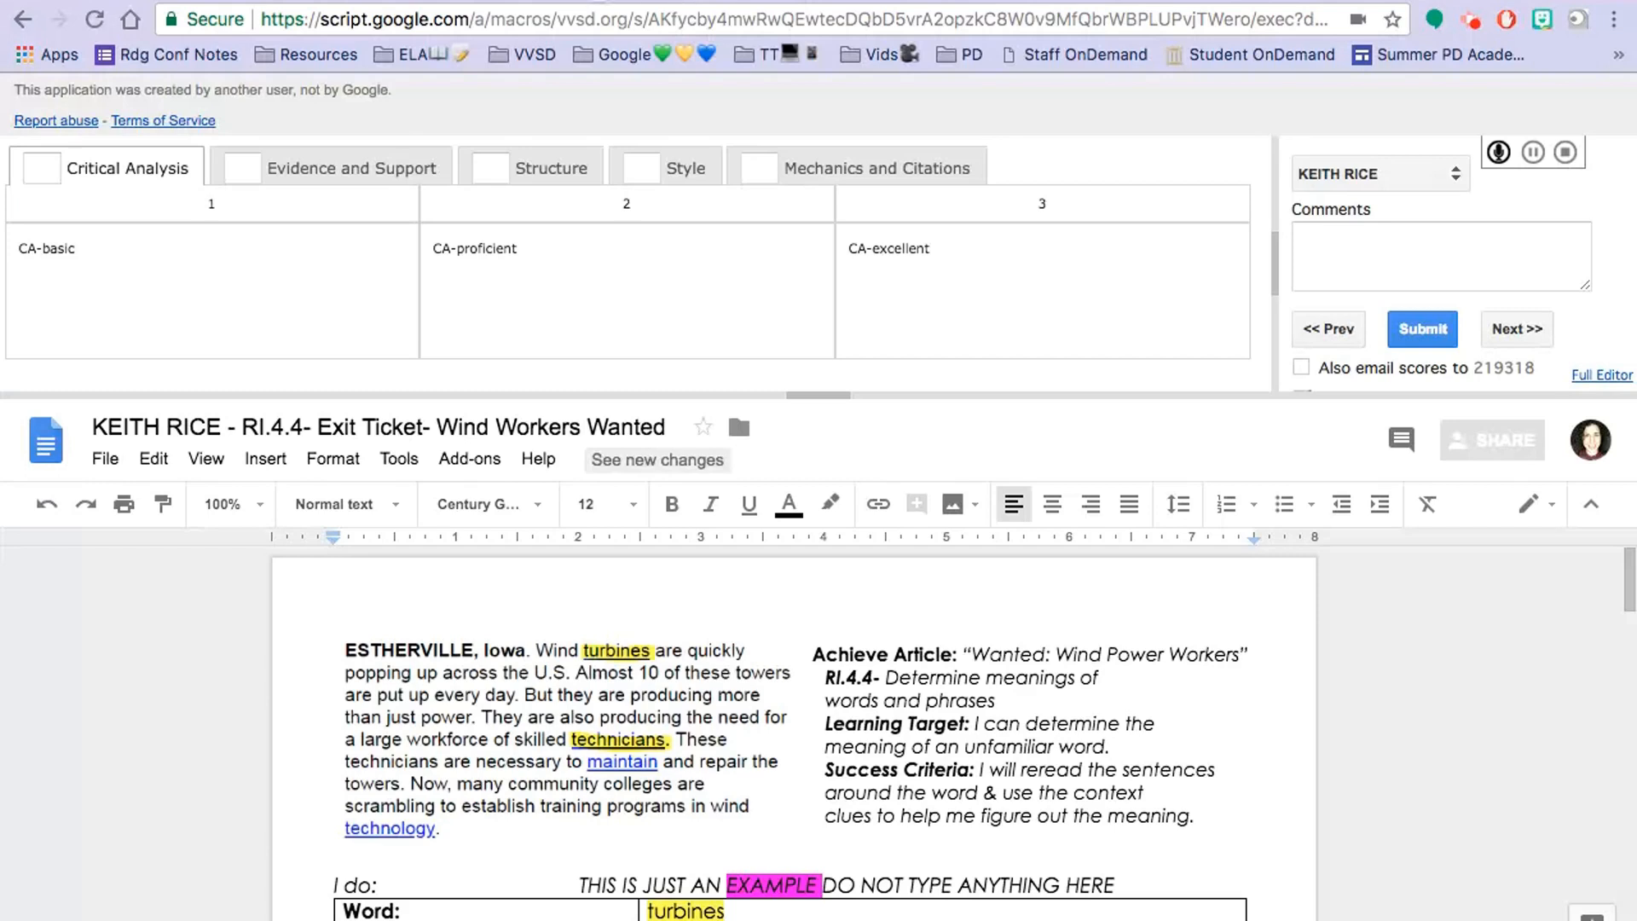
Return to DR-demo-sheet and open the graded exit ticket from the document link in row 22.
key(ctrl+shift+Tab)
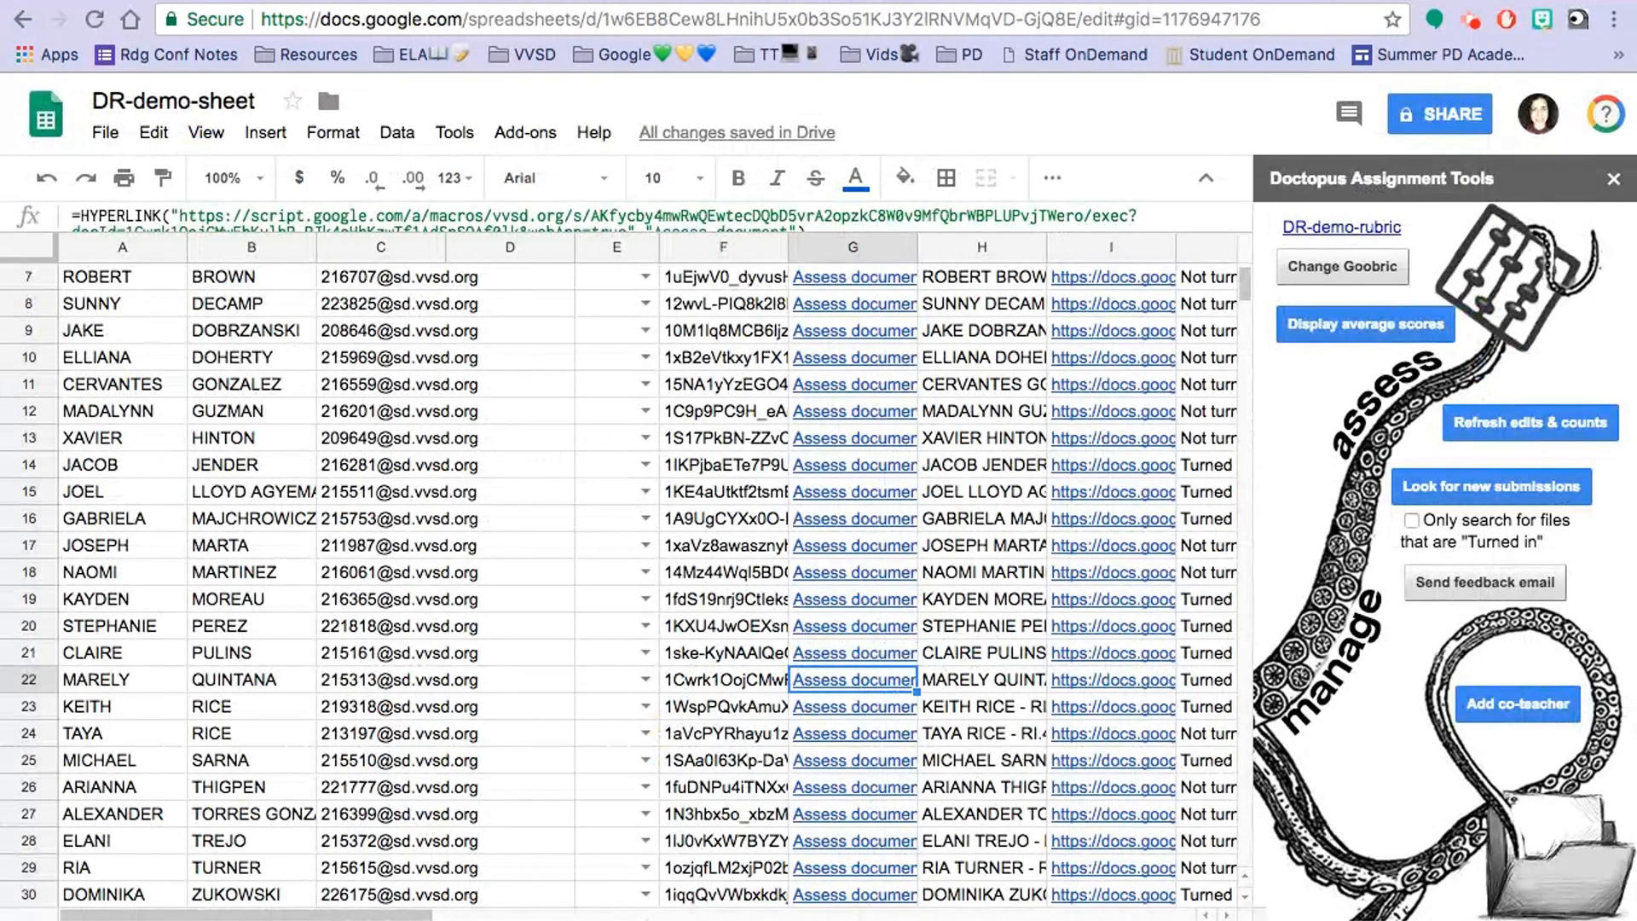
key(shift+space)
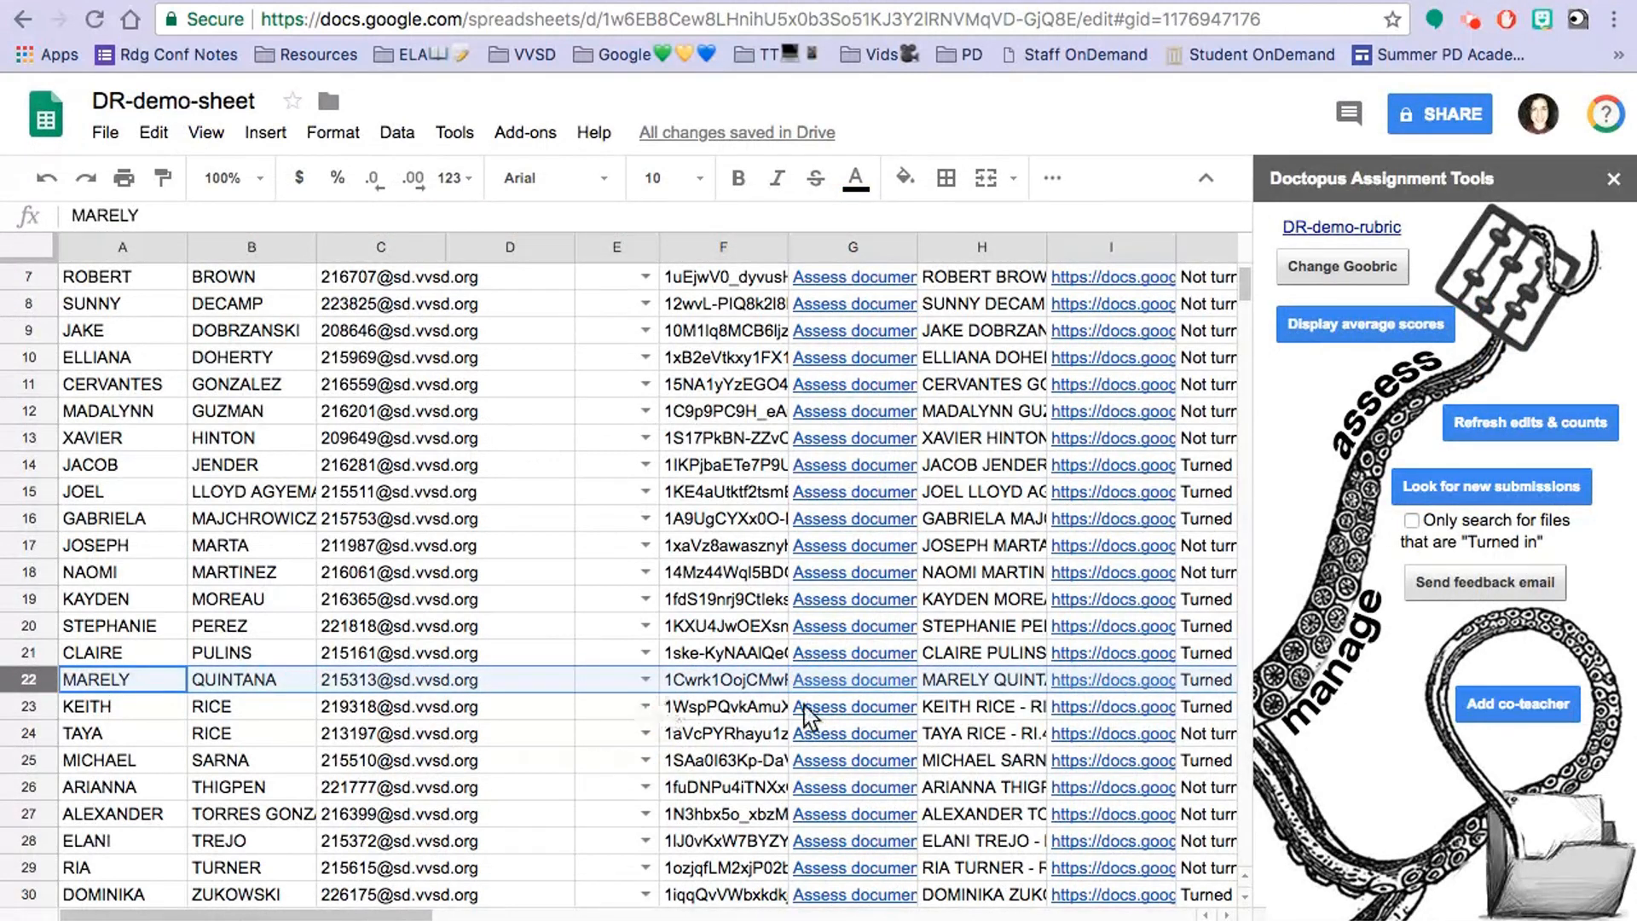
mouse_move(1115, 686)
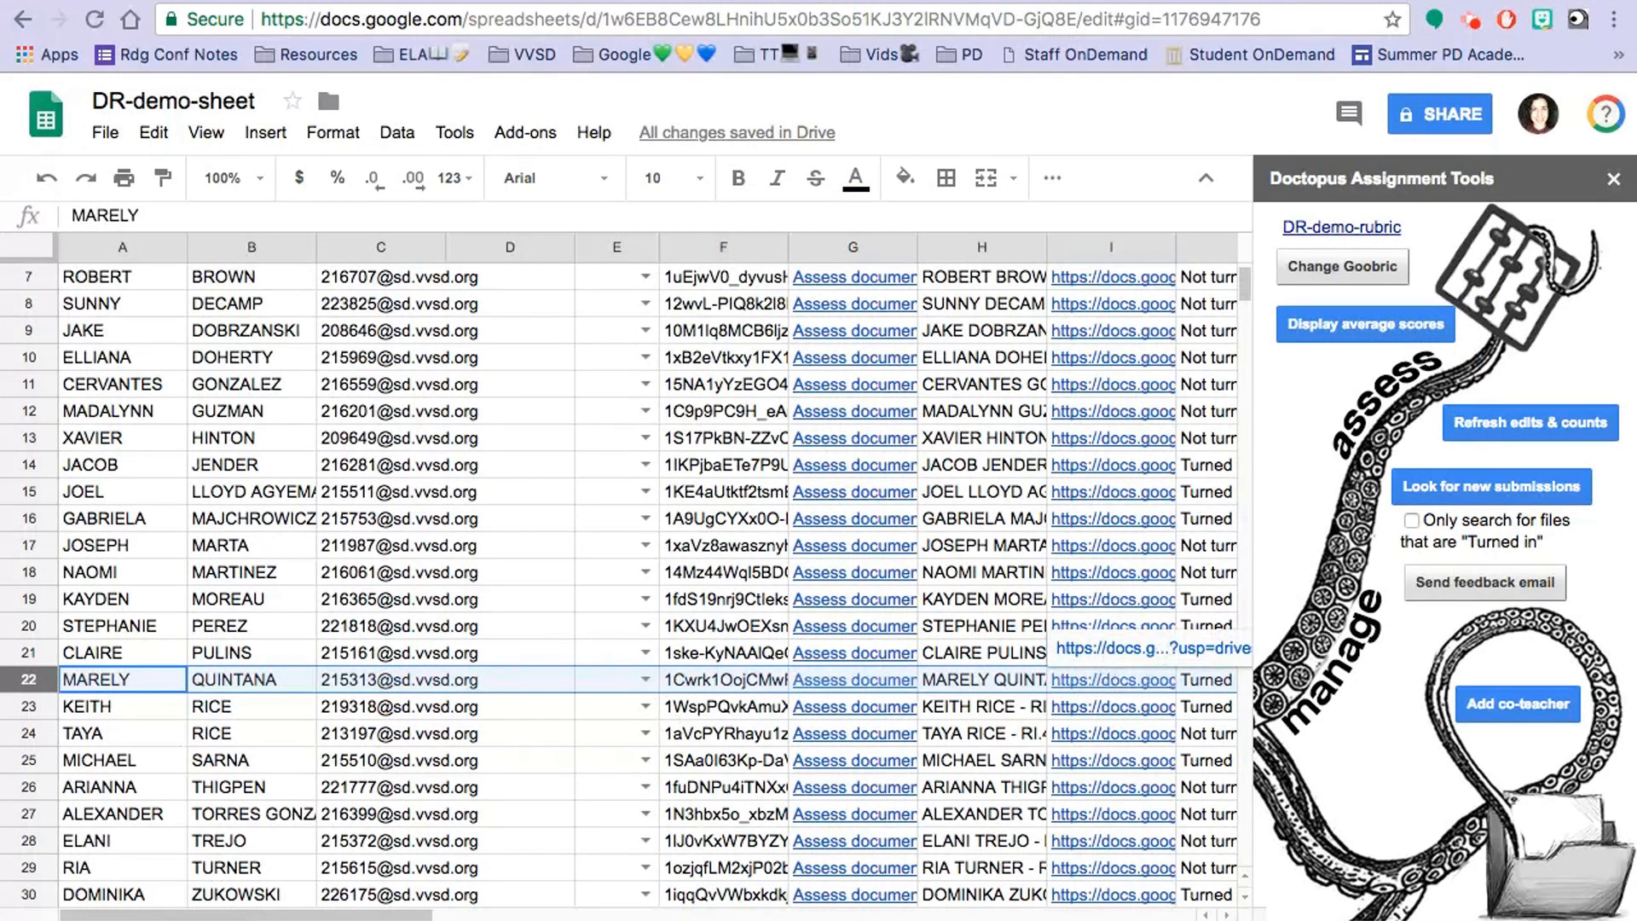
scroll(1118, 665, up, 3)
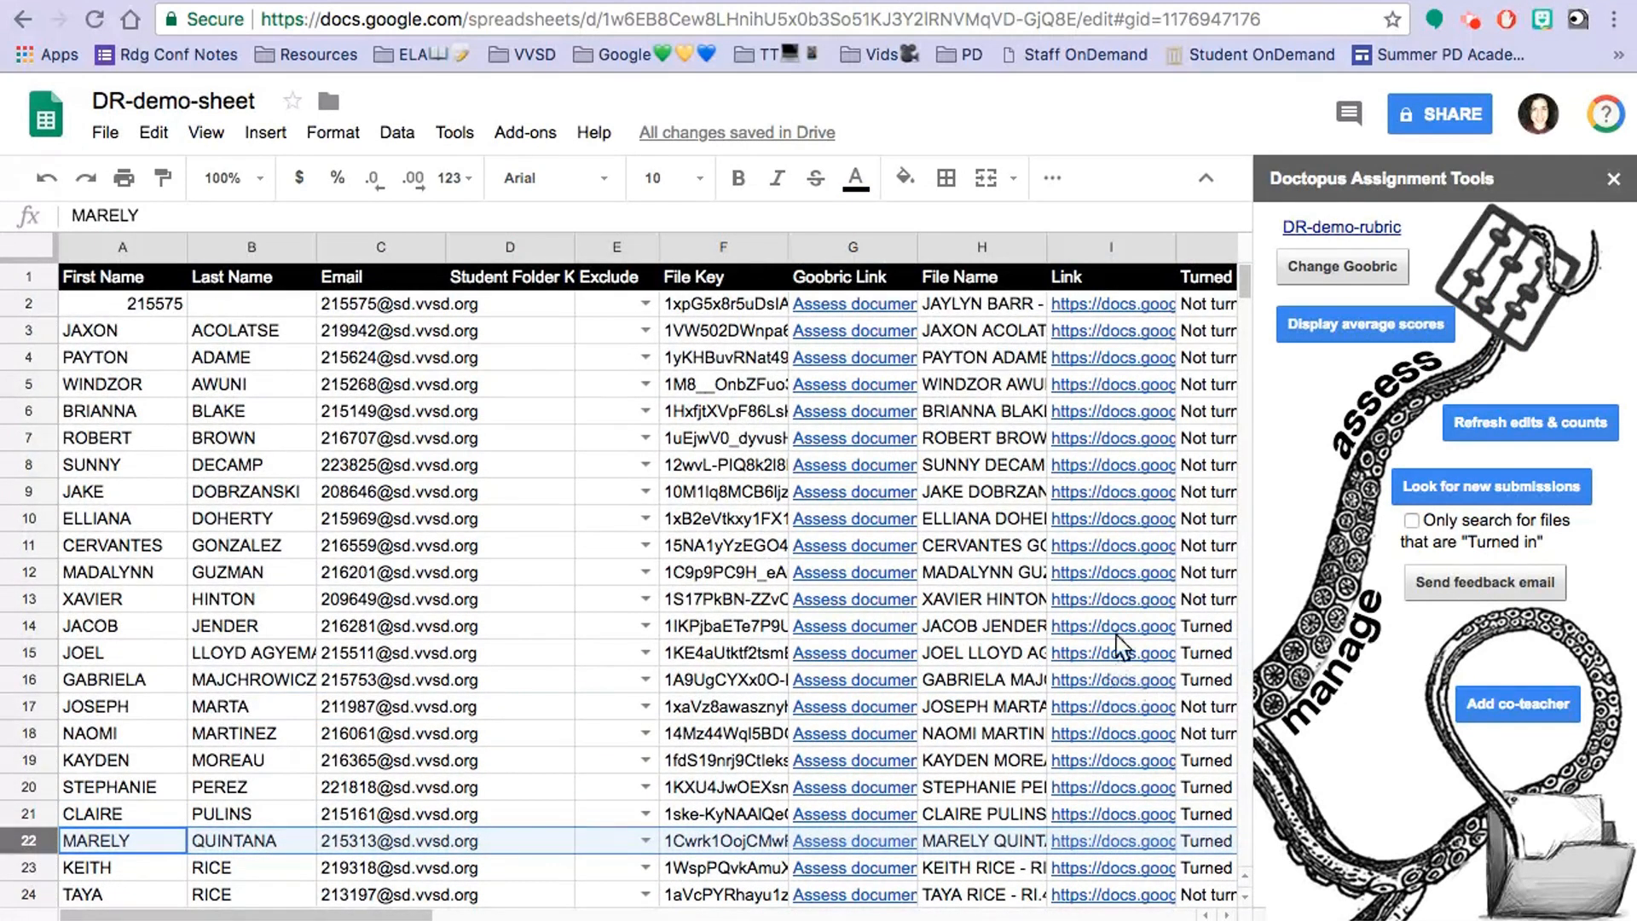
mouse_move(1087, 290)
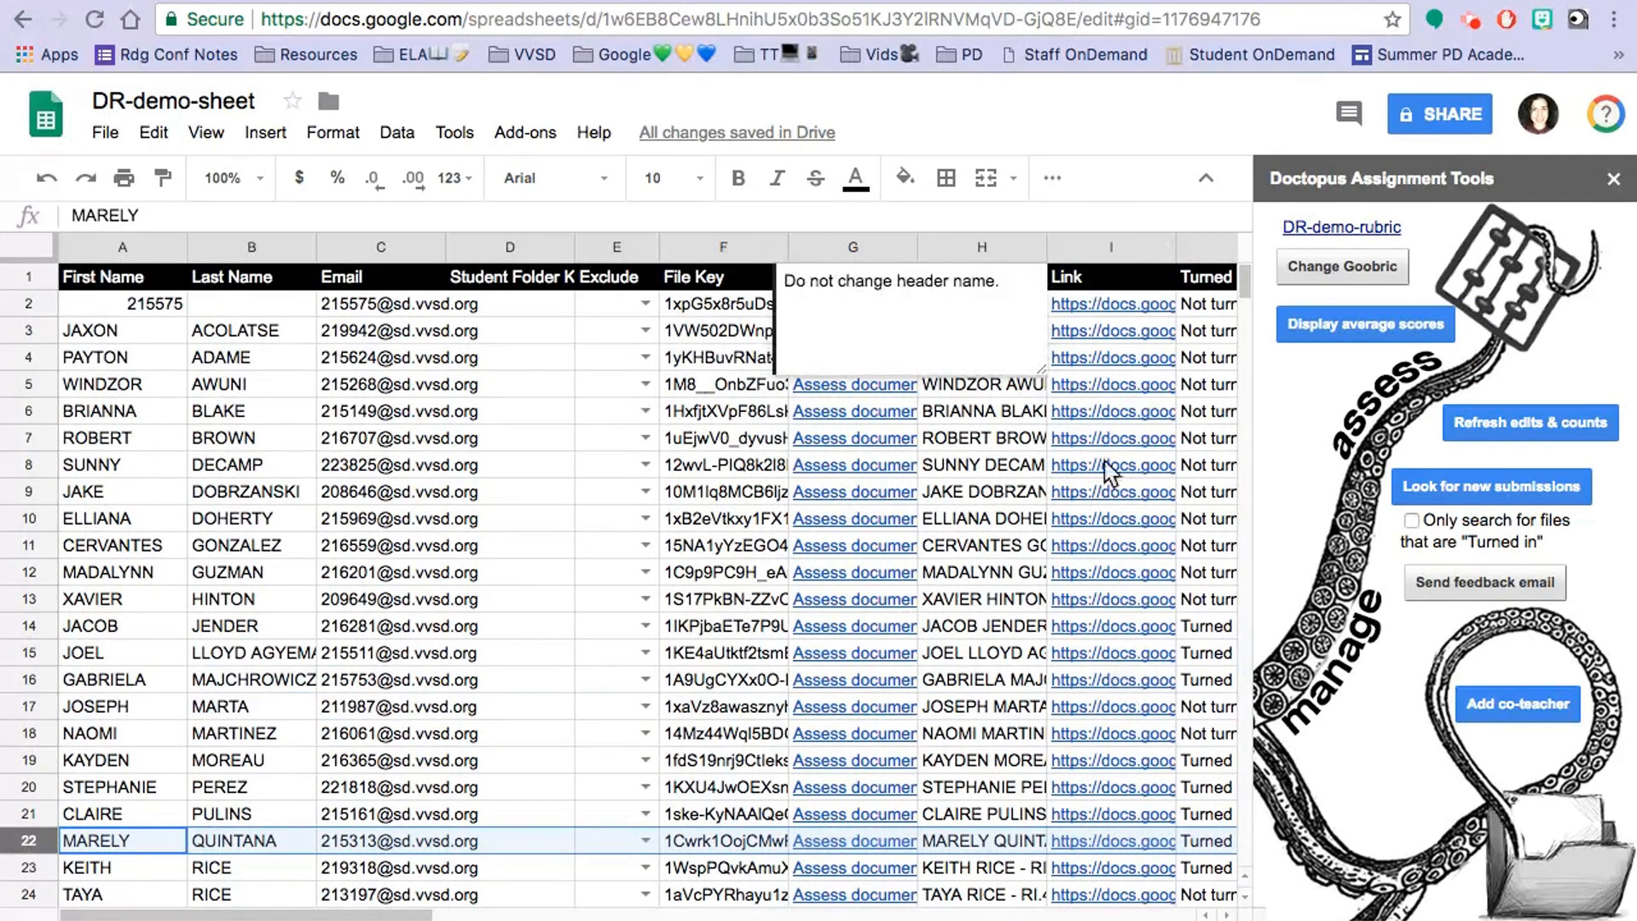
scroll(1106, 493, down, 1)
scroll(1106, 493, down, 4)
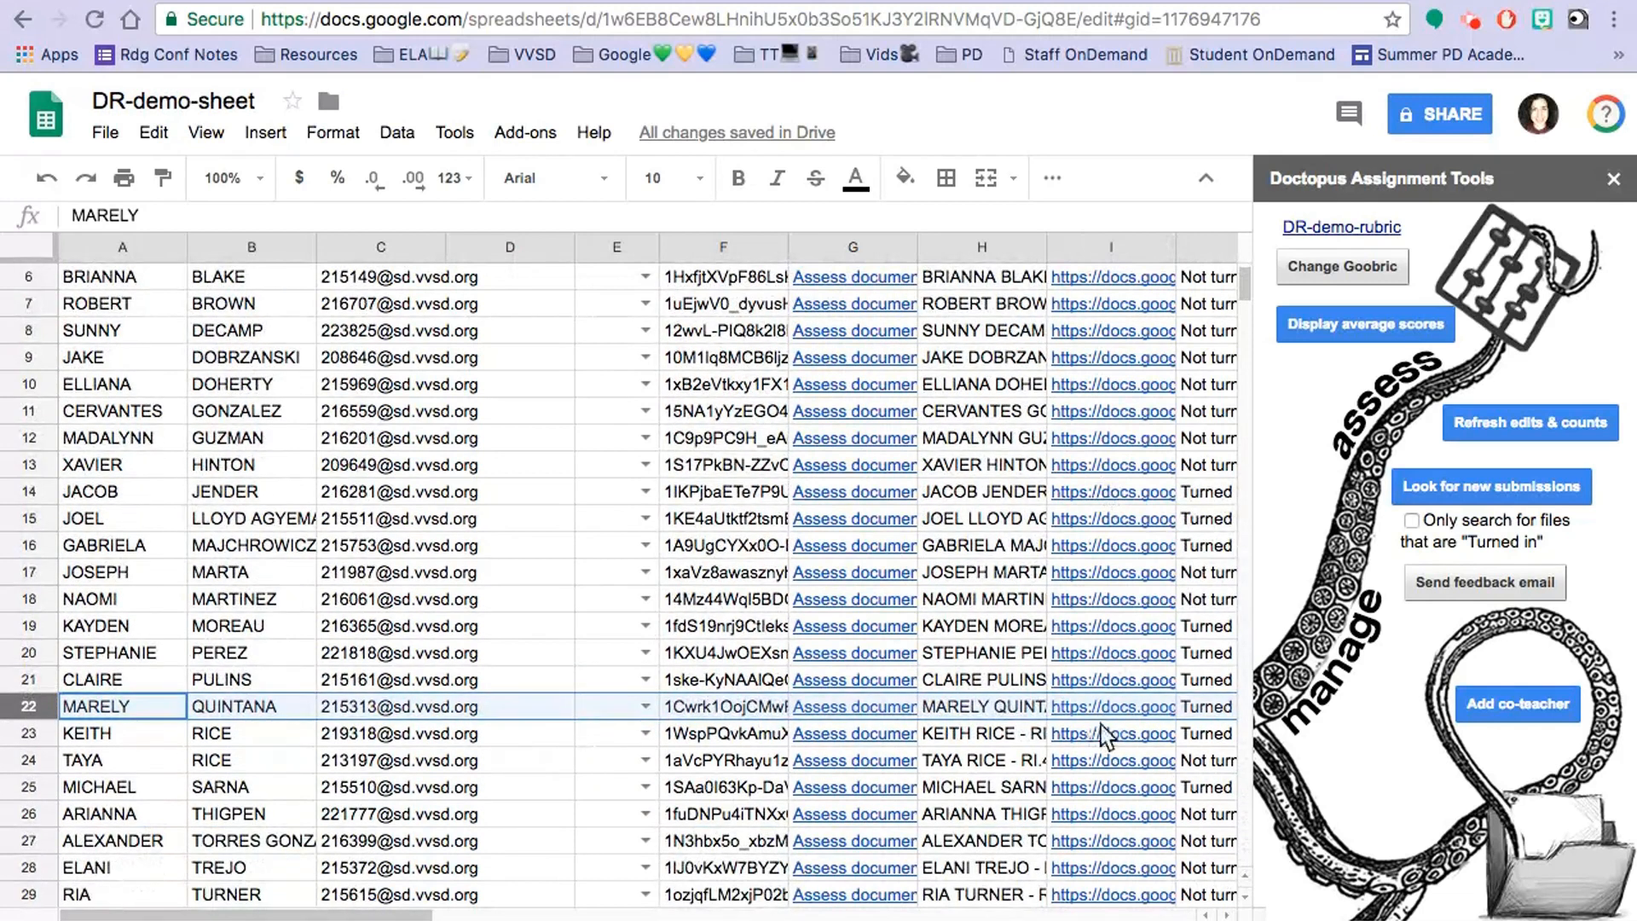
click(1106, 715)
click(1112, 672)
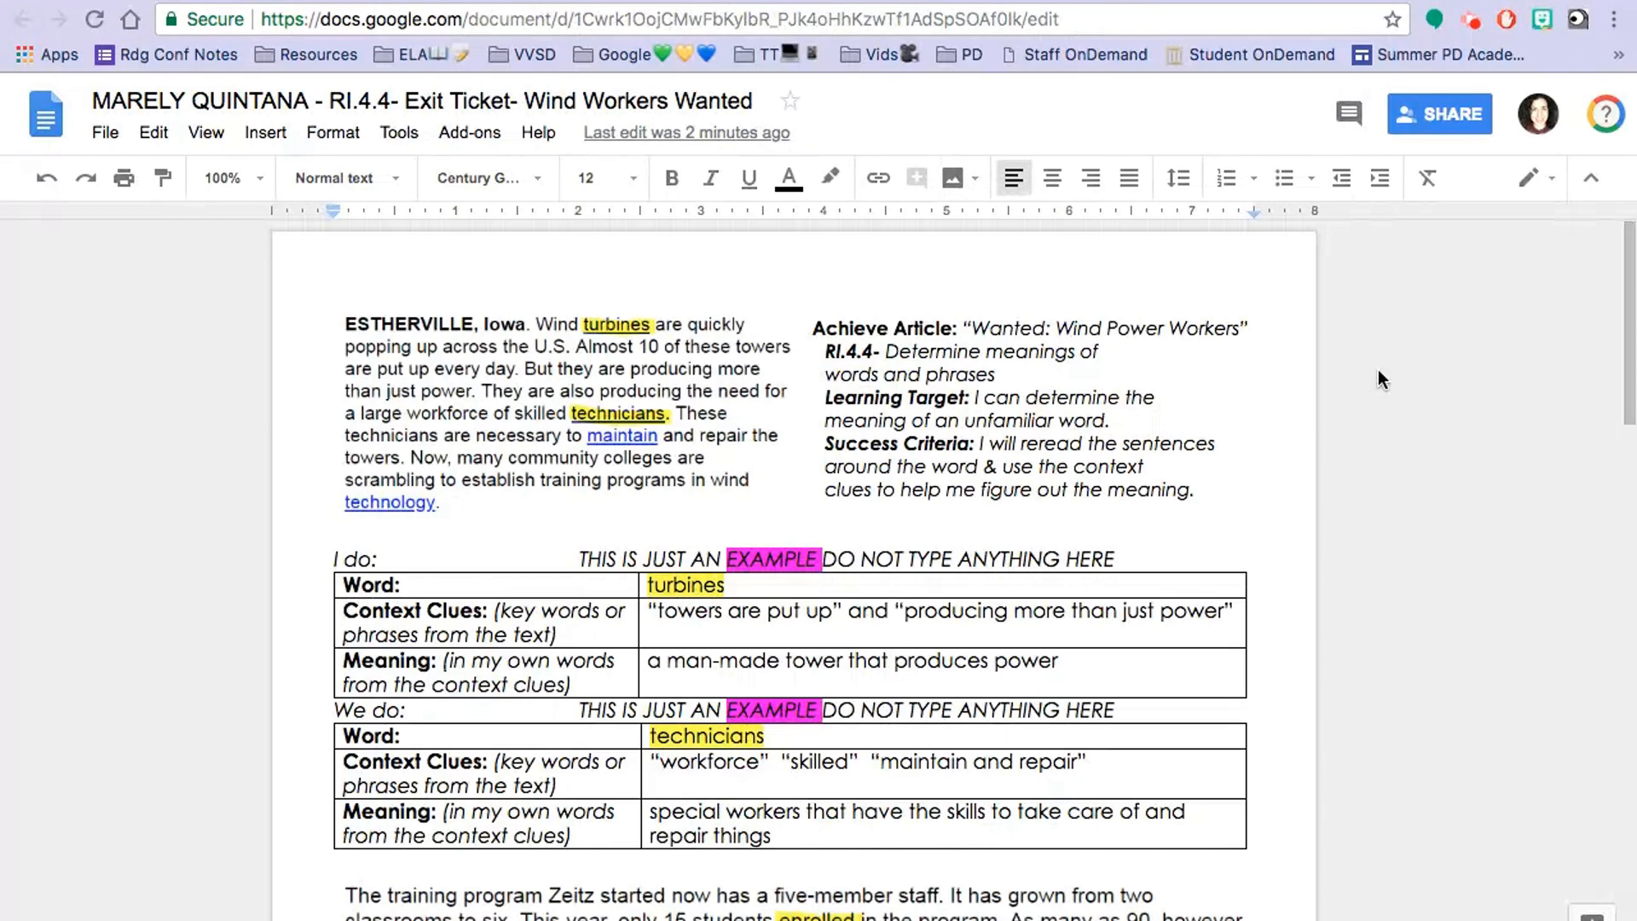
Review the submitted rubric table and comments at the end of the exit ticket, and close the document.
scroll(1380, 377, down, 3)
scroll(1382, 379, down, 10)
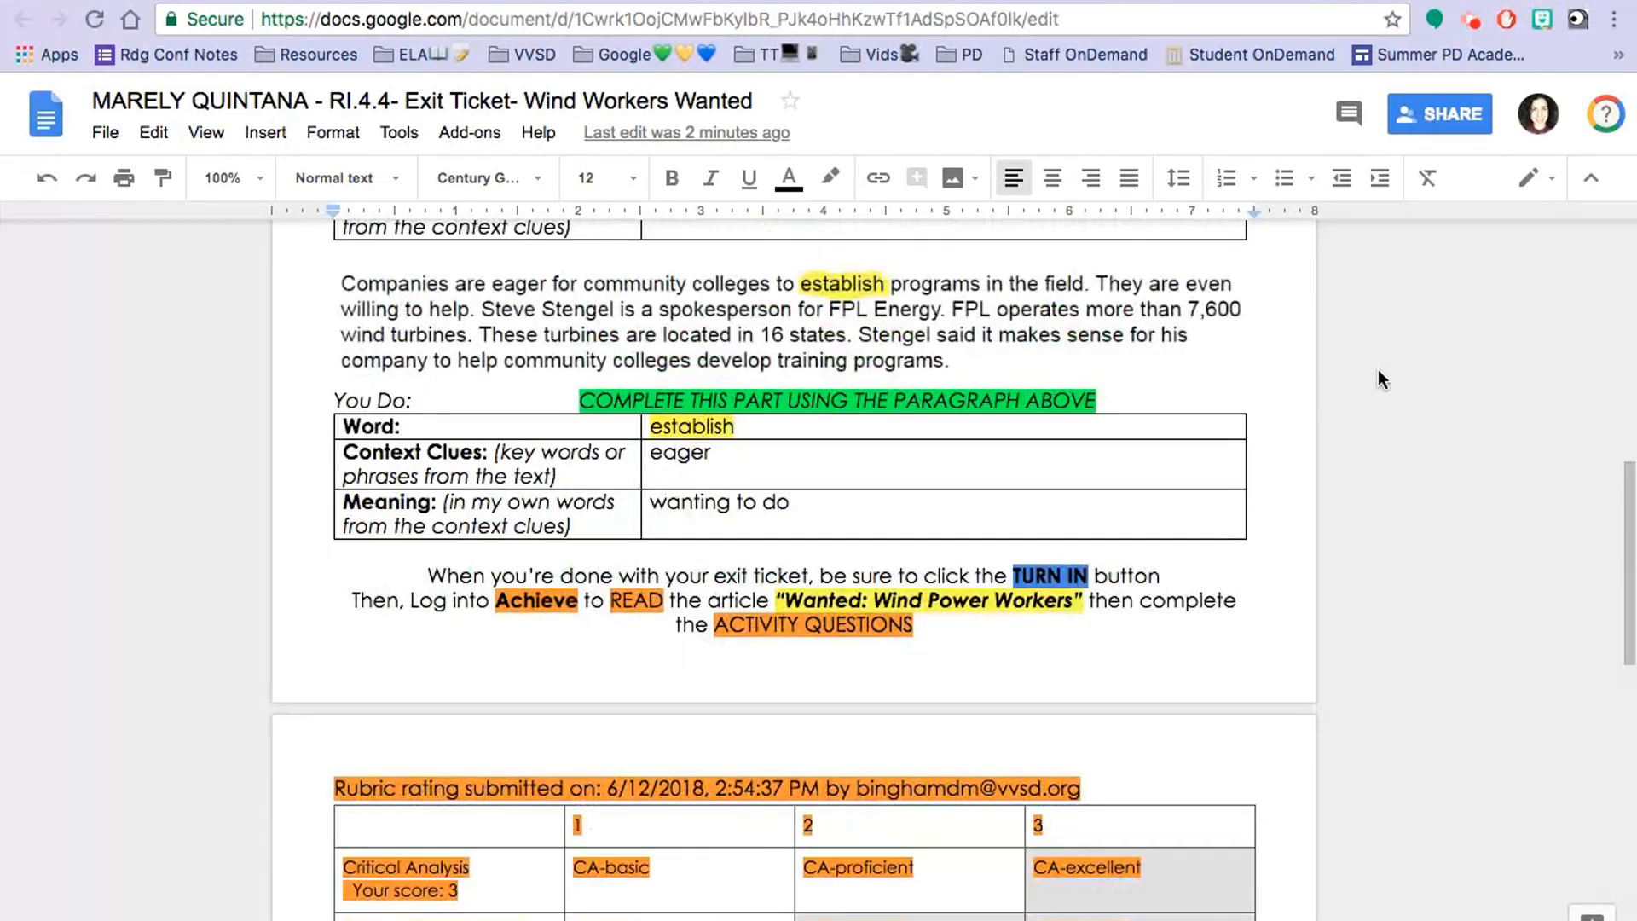
scroll(1378, 370, down, 3)
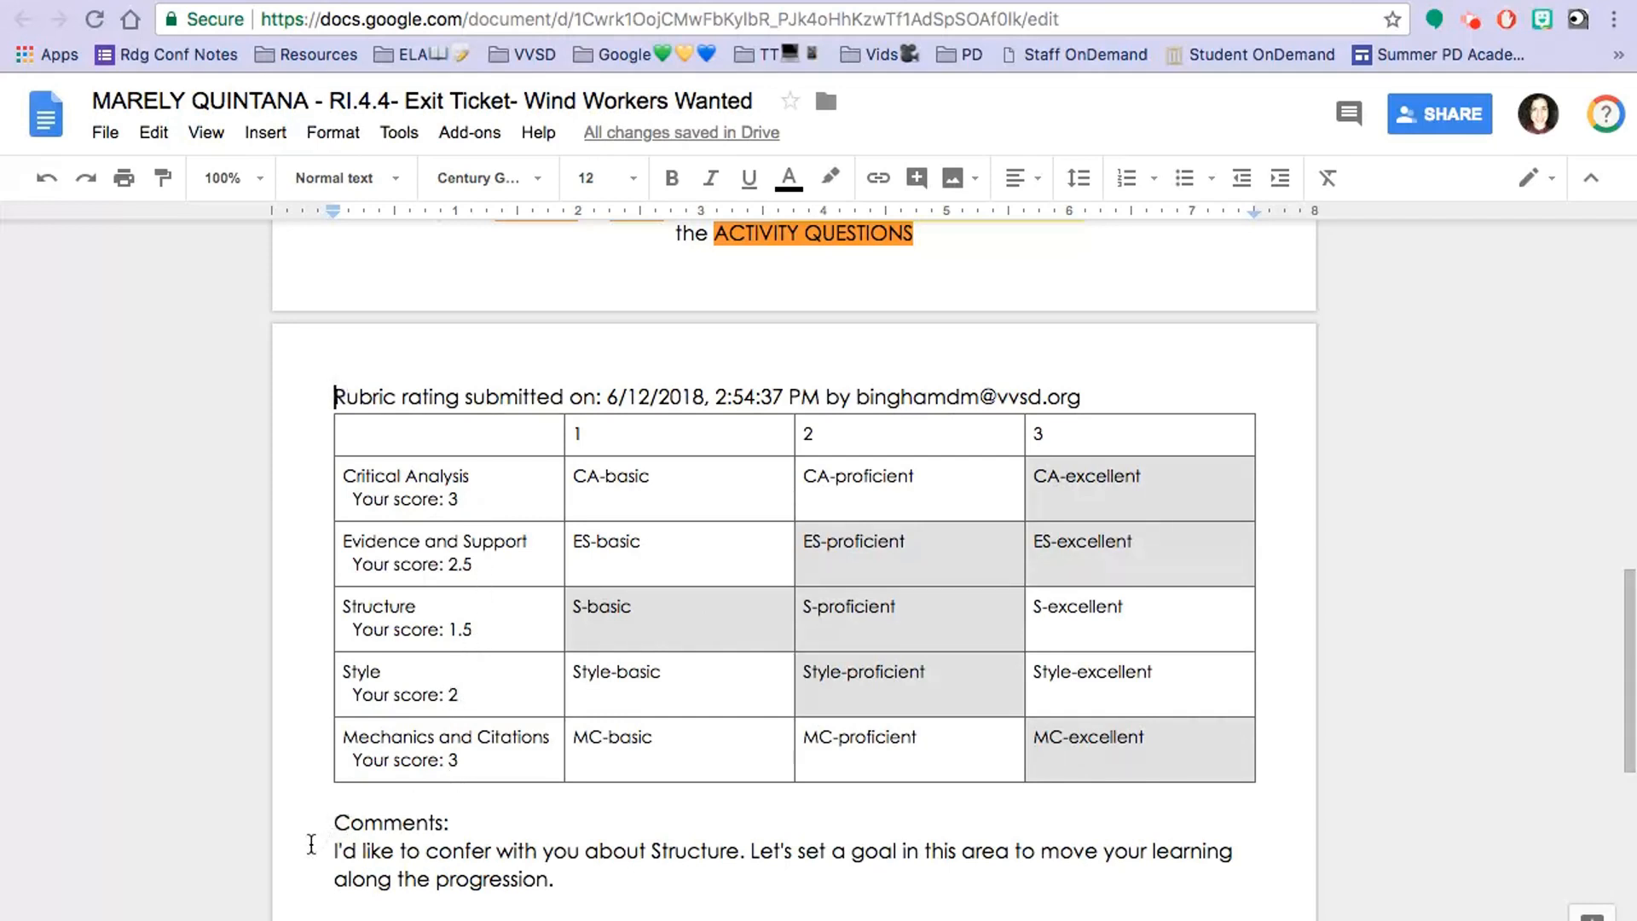
scroll(320, 851, down, 3)
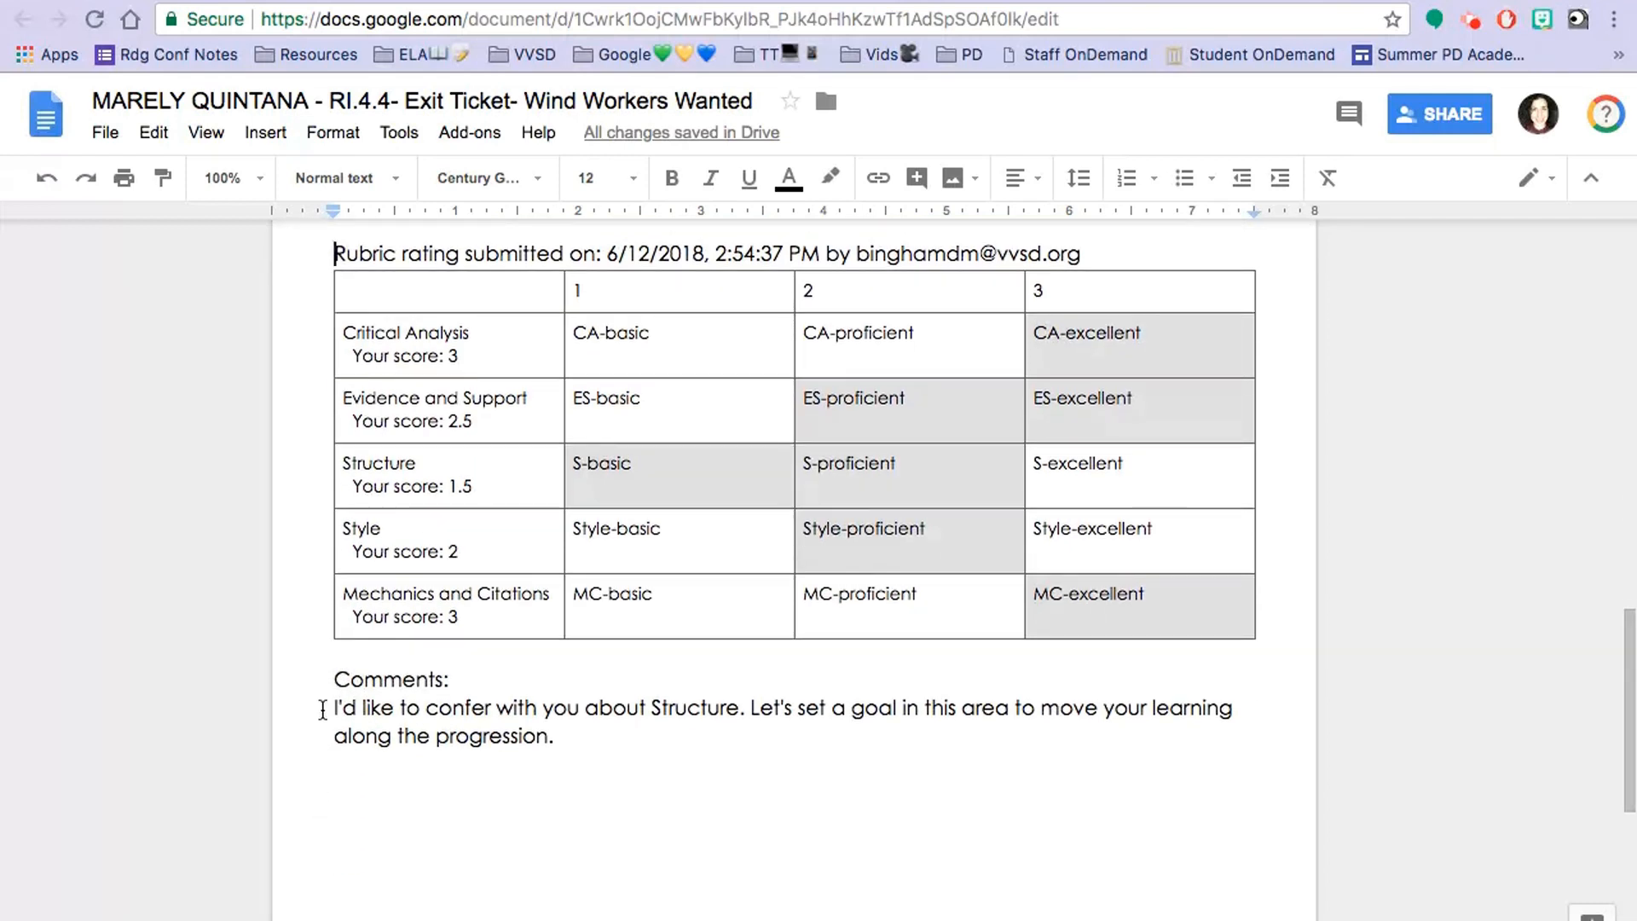
scroll(322, 710, up, 1)
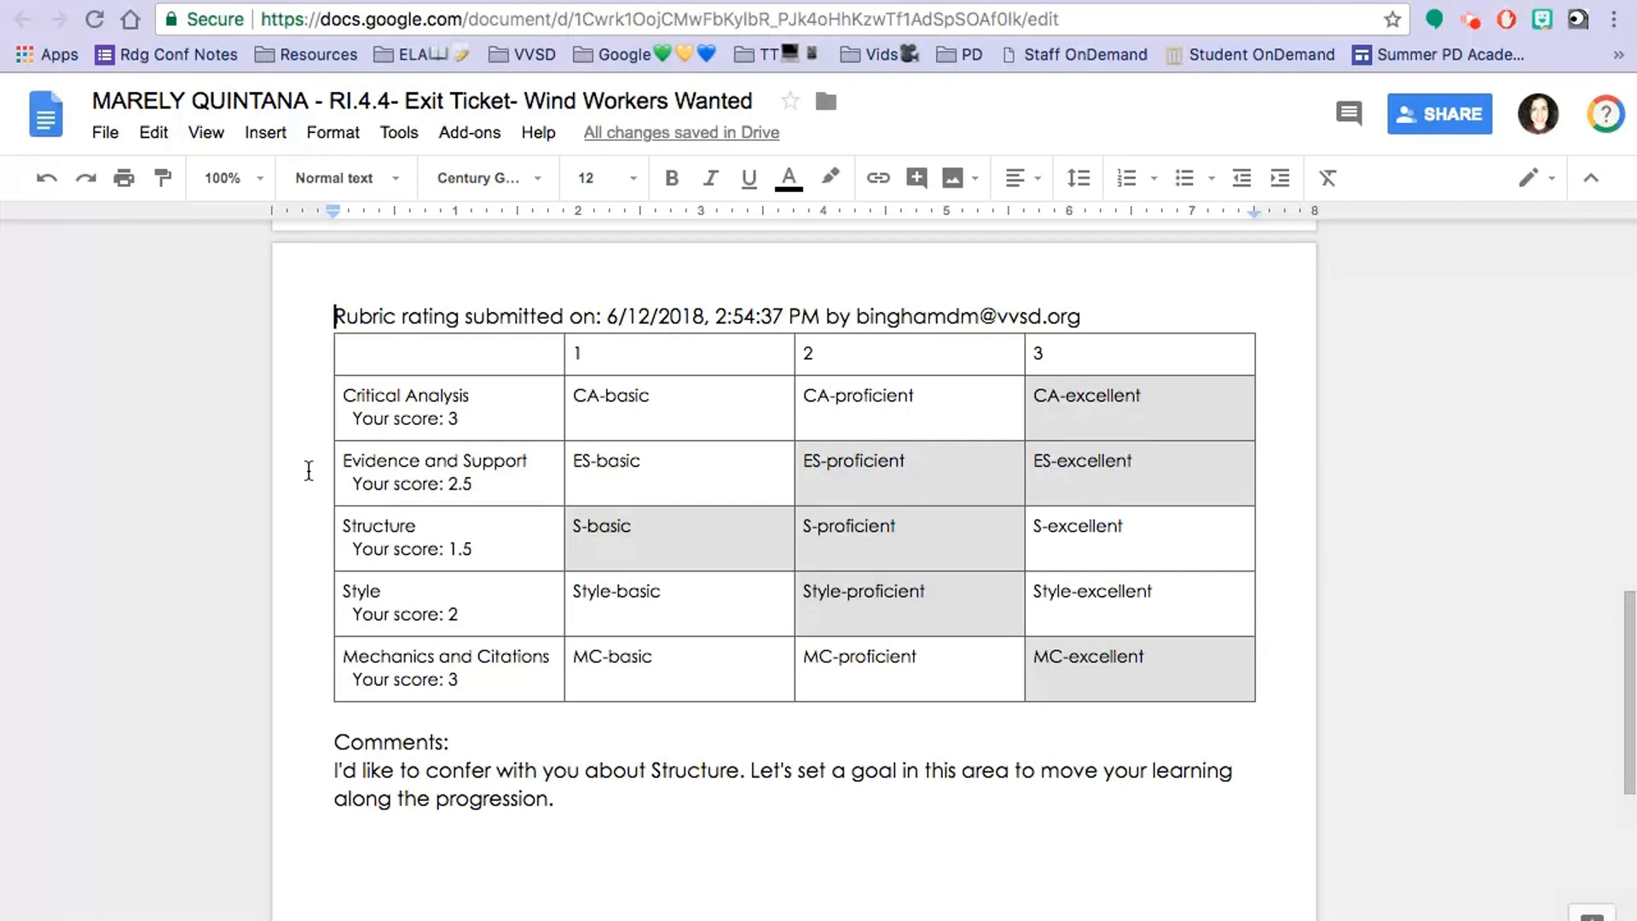
key(ctrl+w)
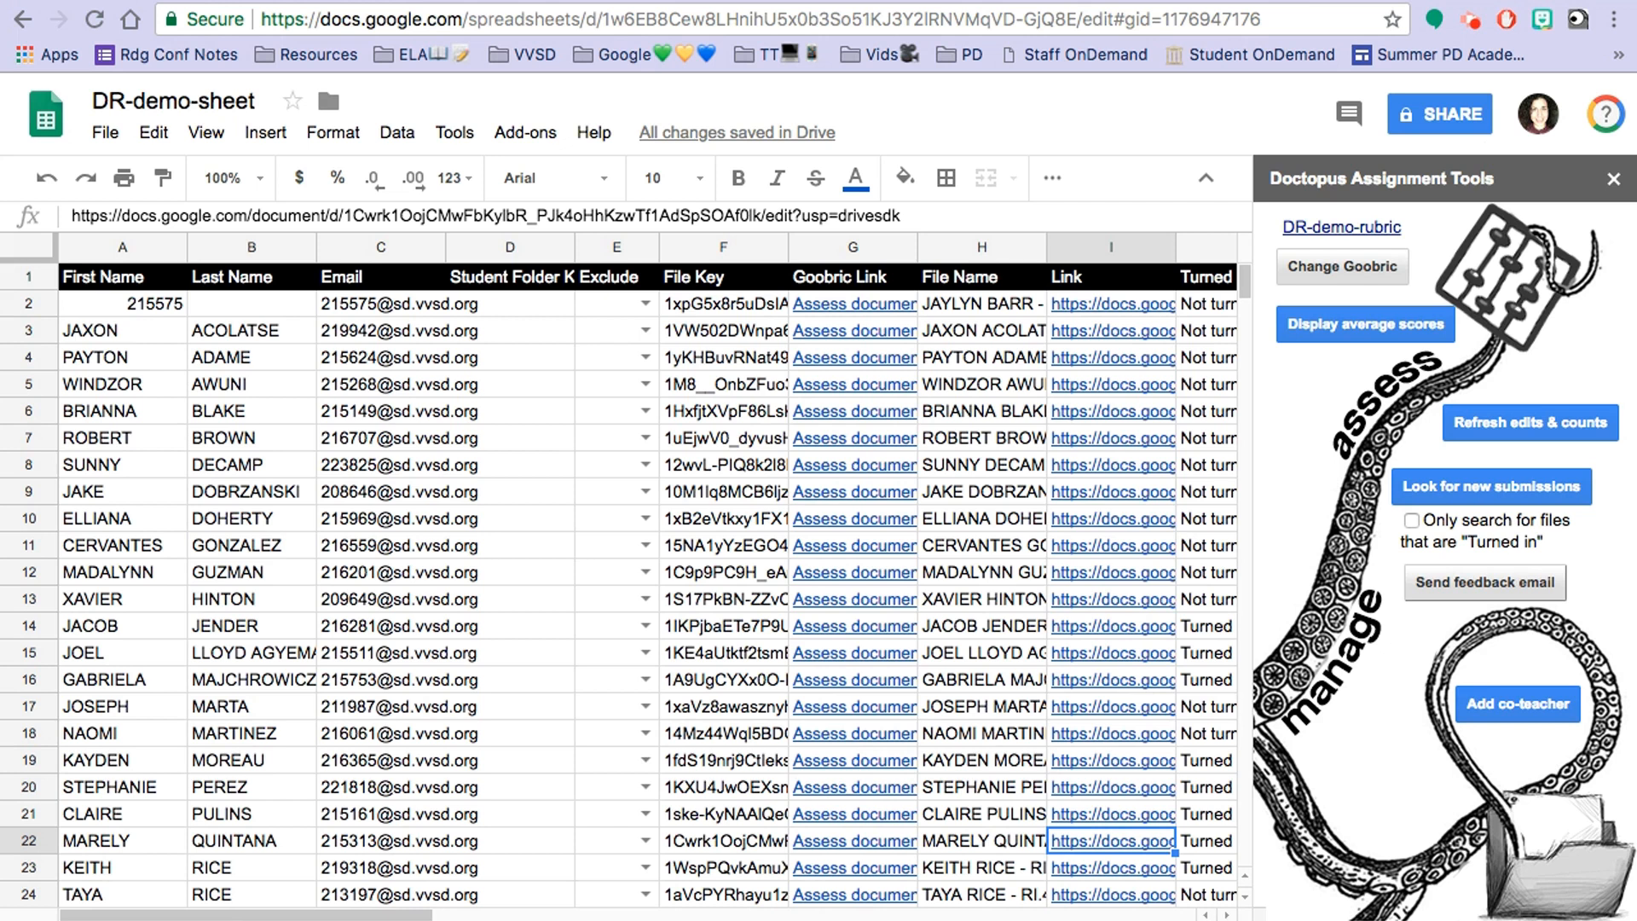
Open the sheet holding the submitted rubric scores and look across its criterion and comment columns.
click(713, 918)
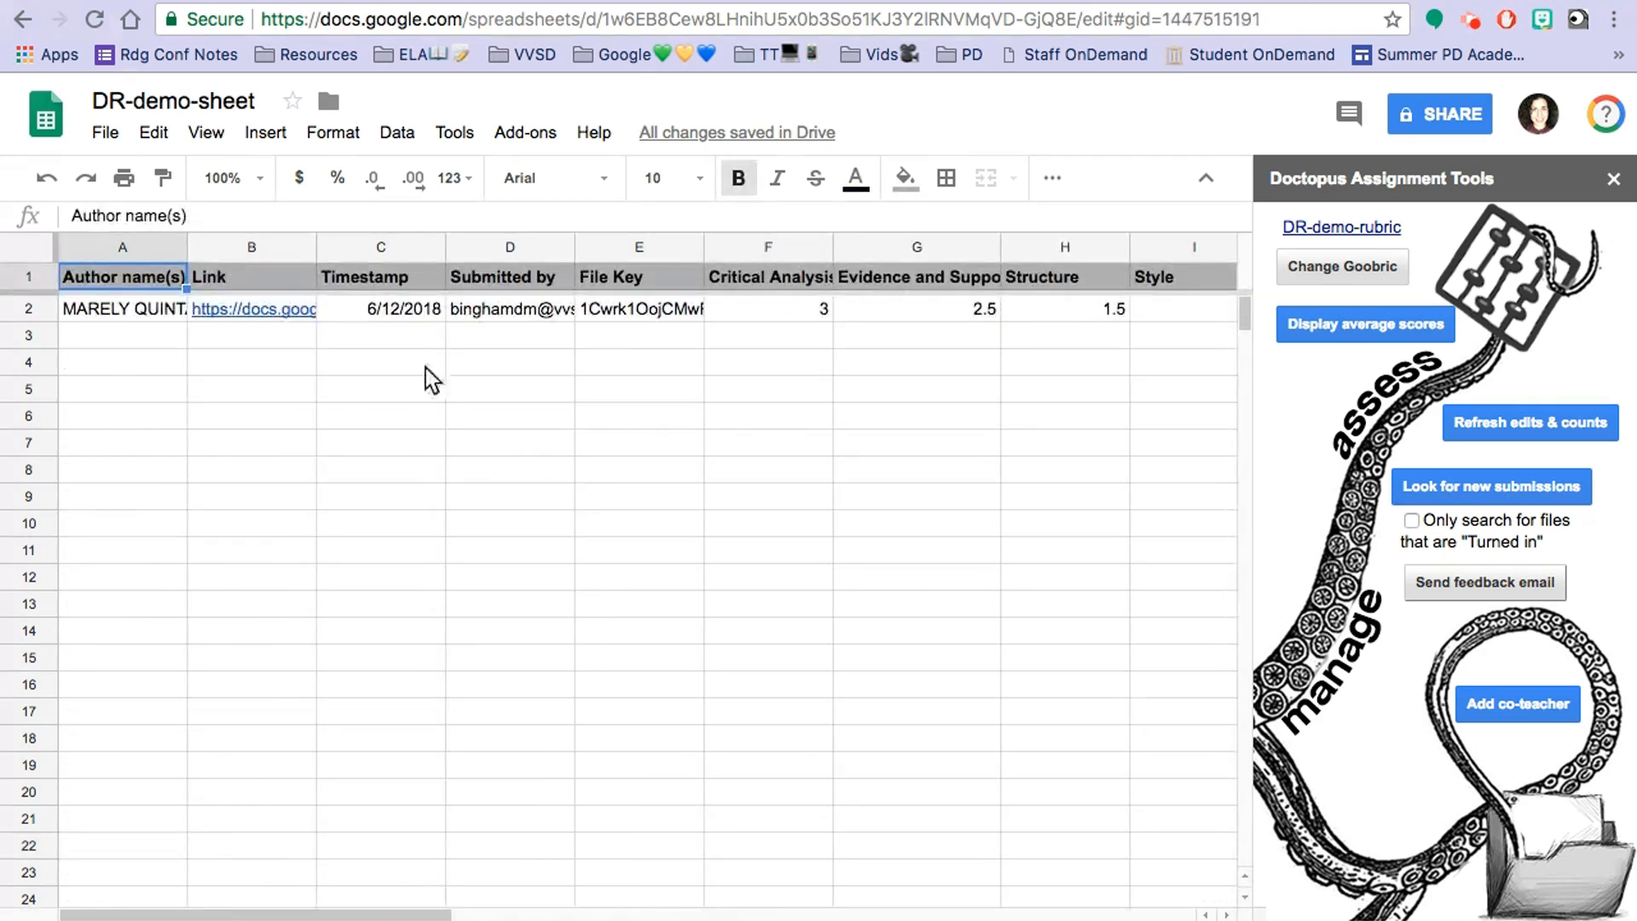
scroll(469, 381, right, 4)
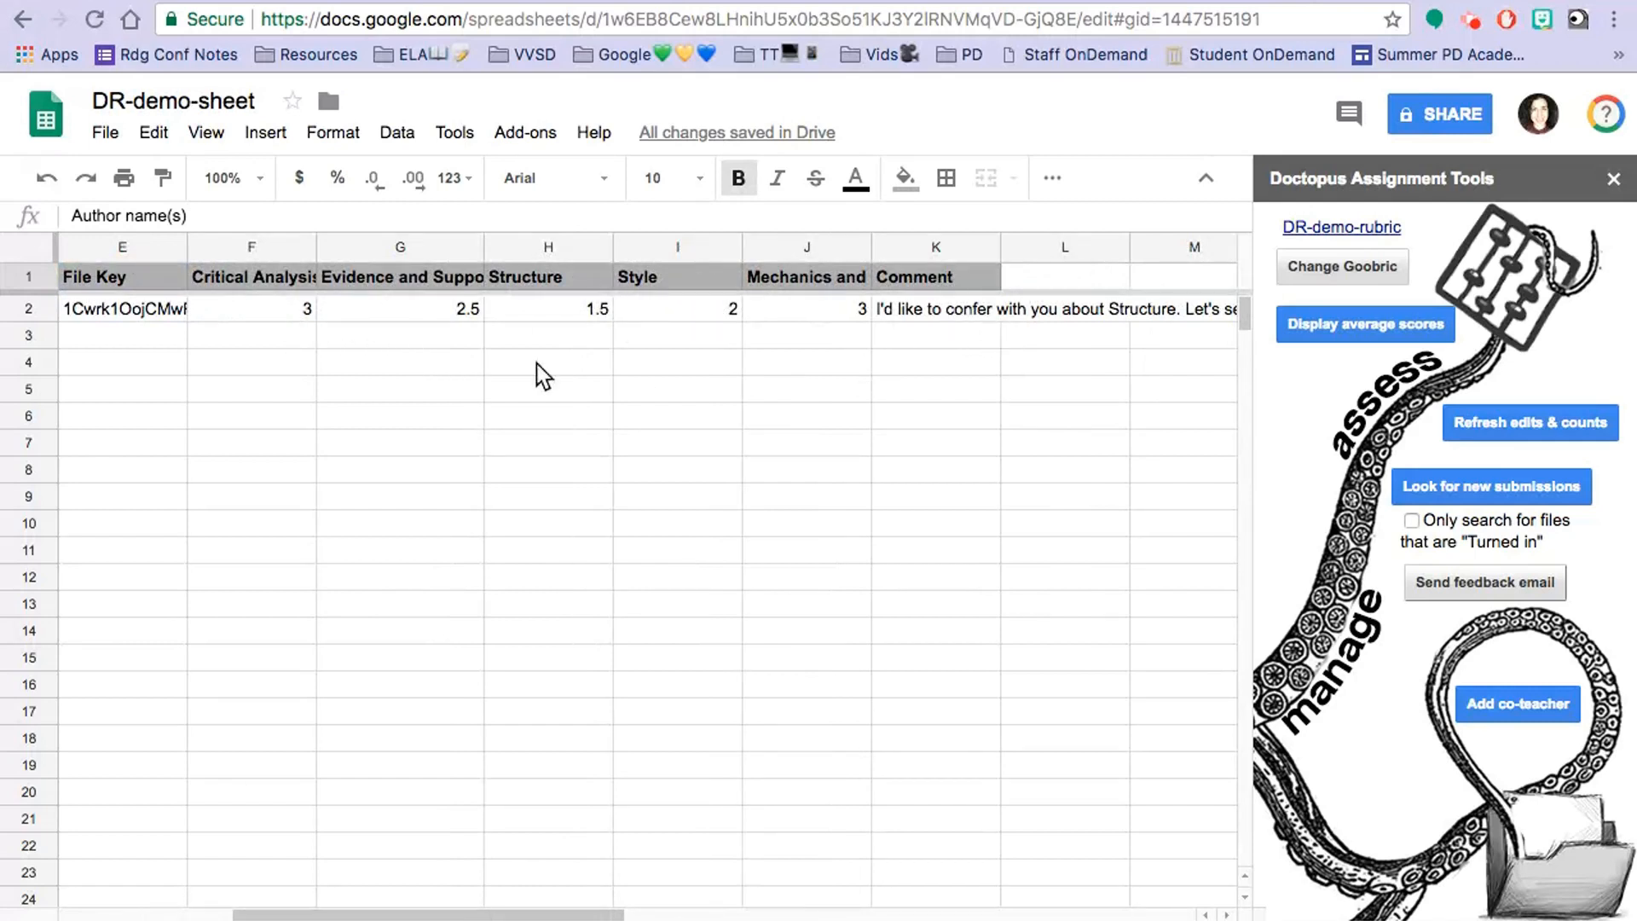
scroll(342, 375, left, 4)
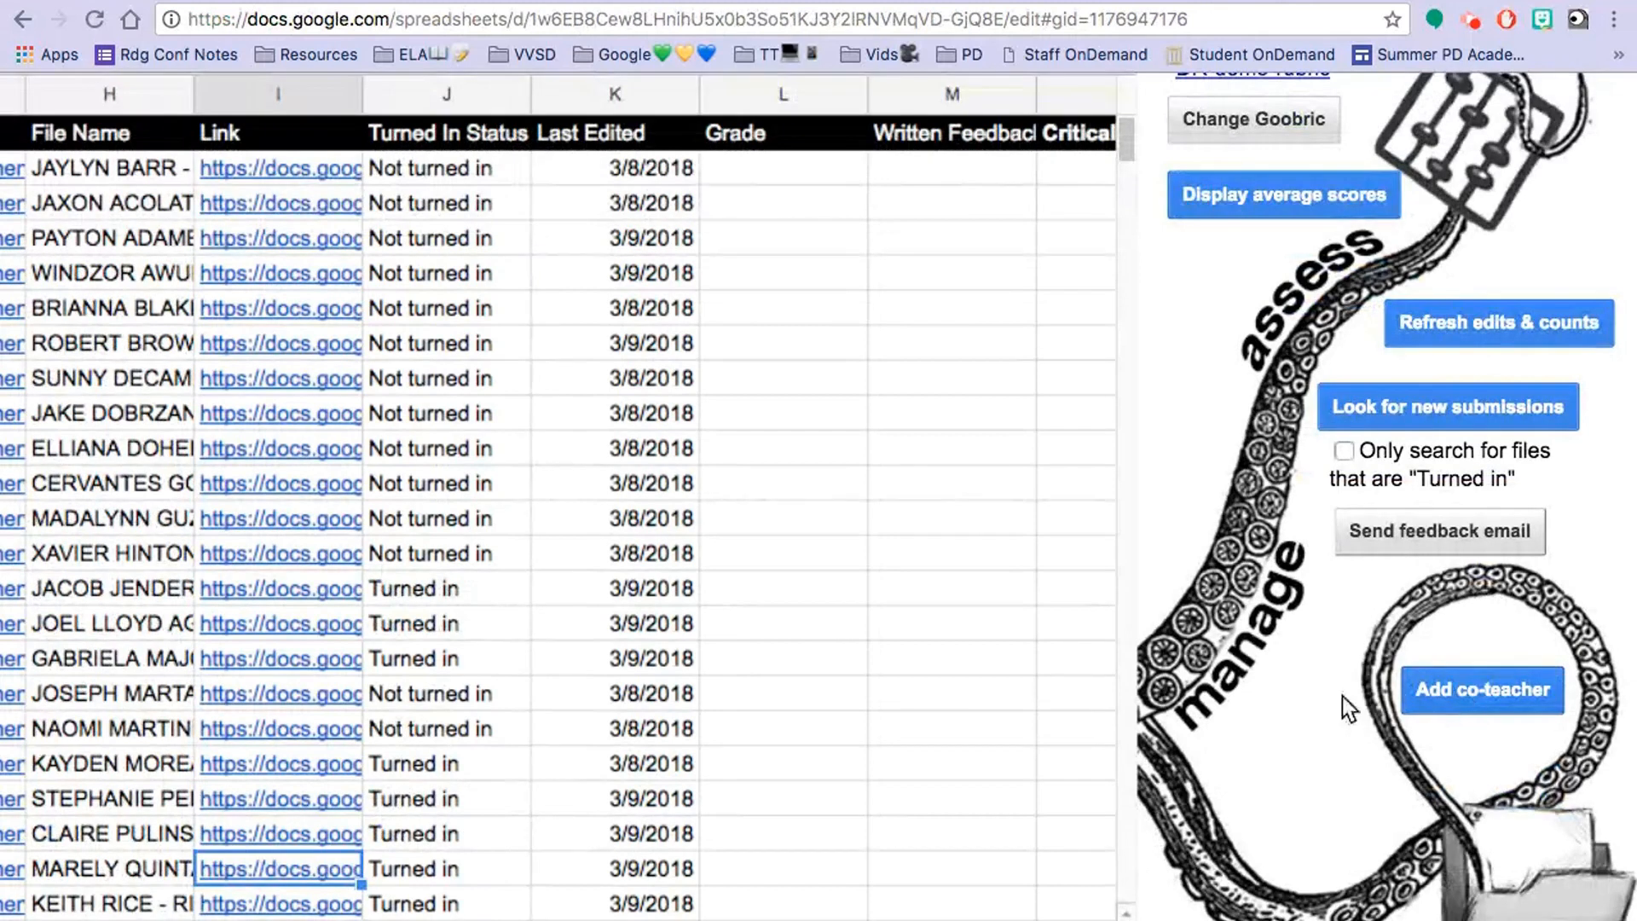
Open the form for adding a co-teacher to the assignment.
click(1470, 687)
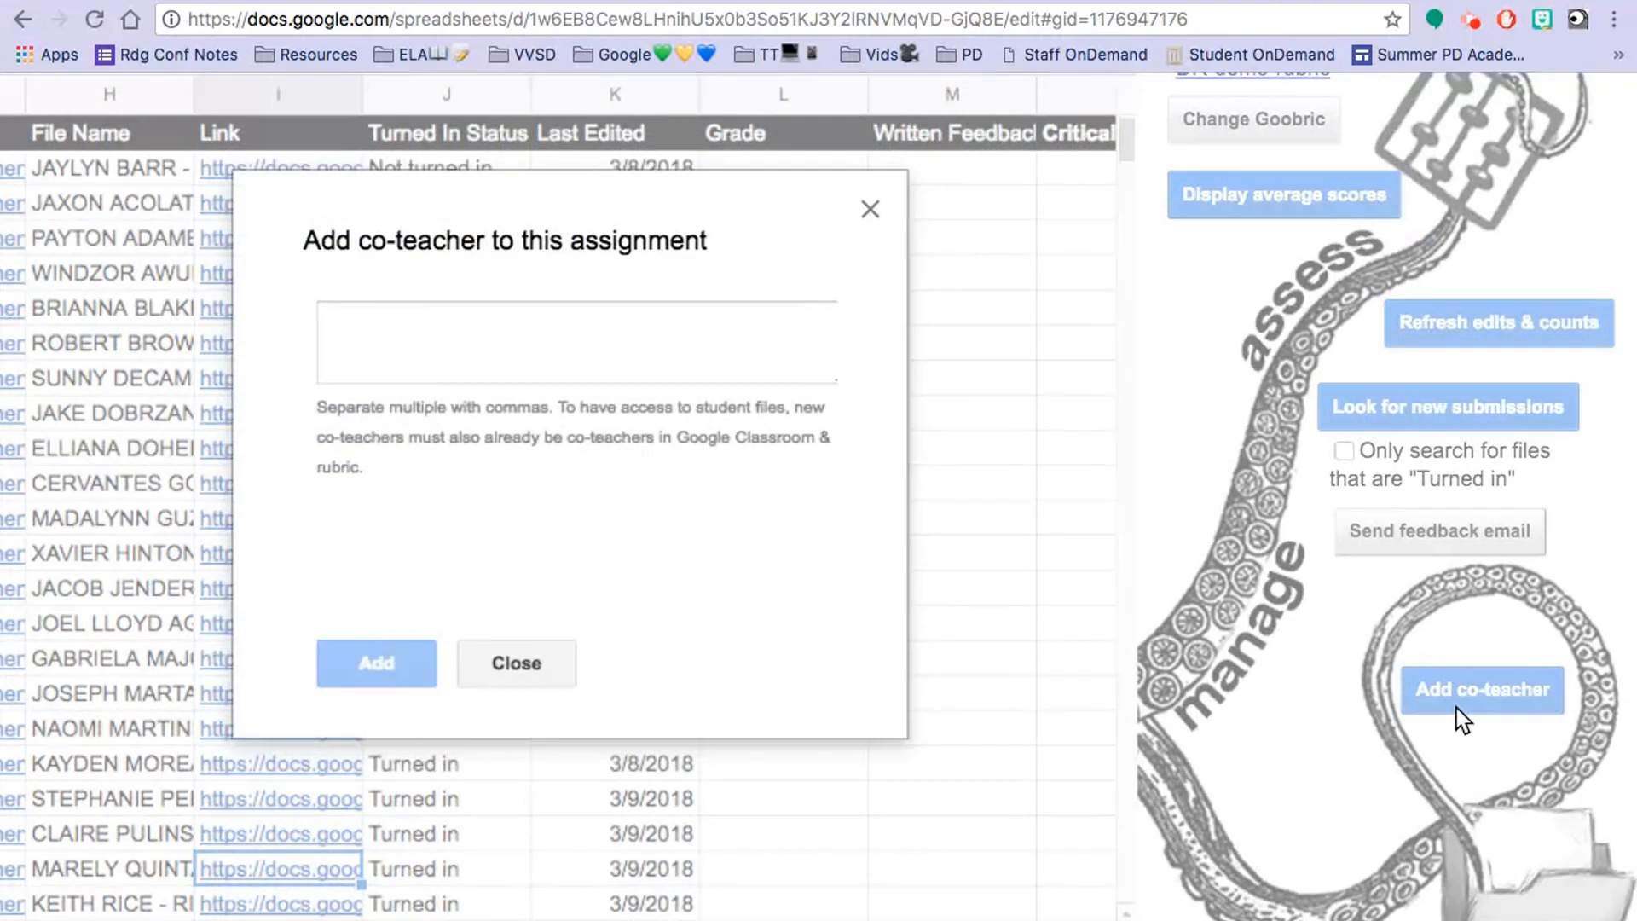